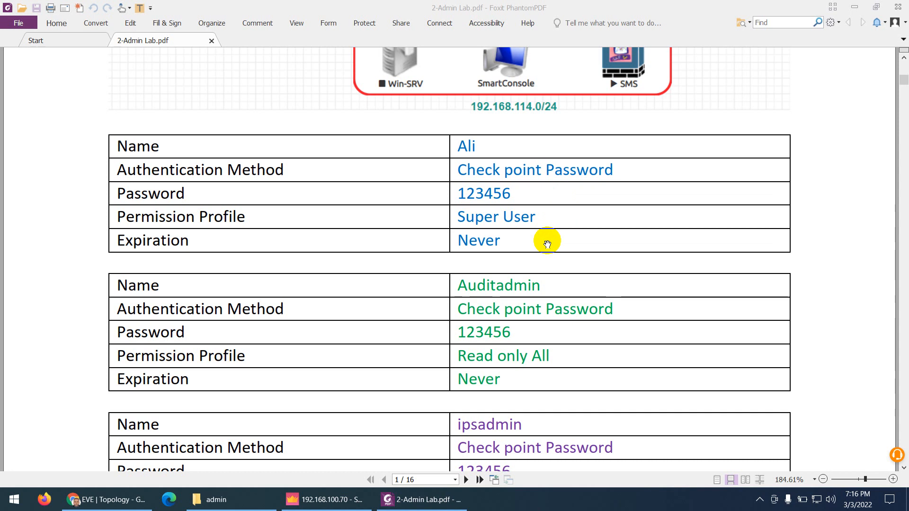
Review page 1's three administrator tables, then move on to page 2's New Administrator steps
scroll(547, 244, "down", 3)
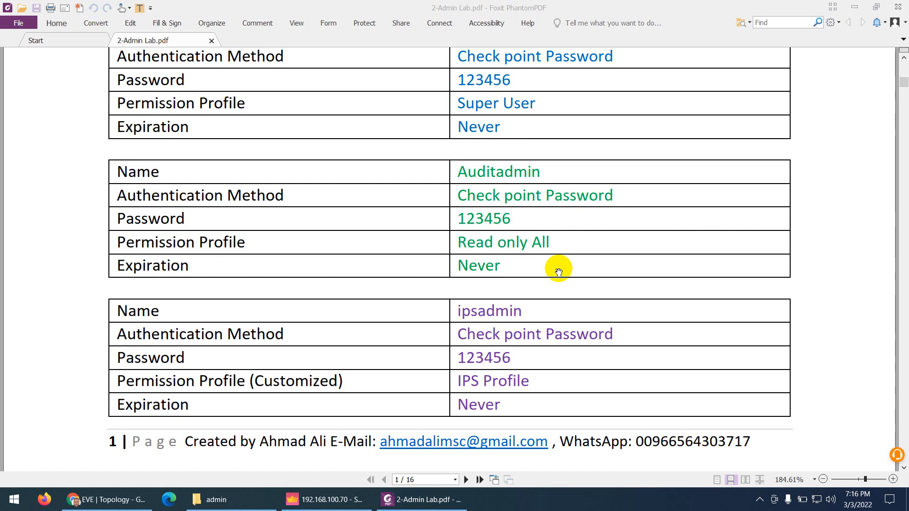
scroll(559, 272, "down", 3)
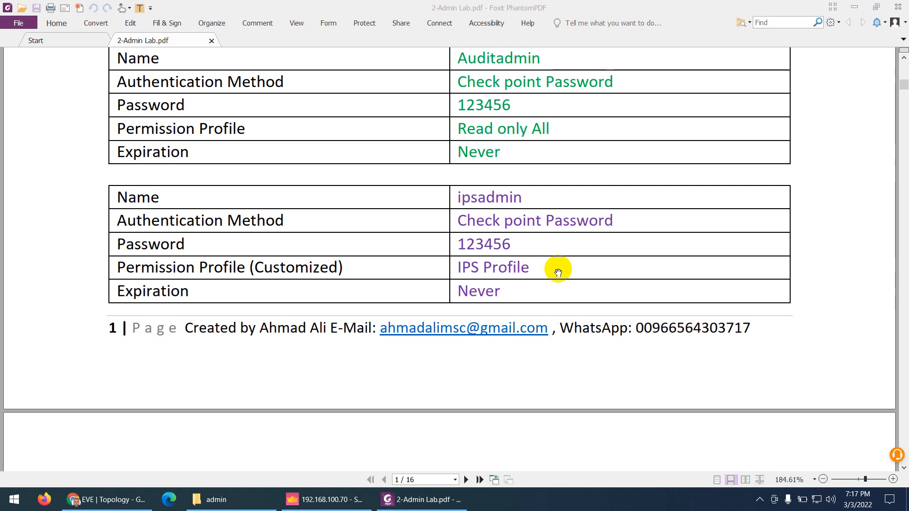
scroll(558, 268, "up", 5)
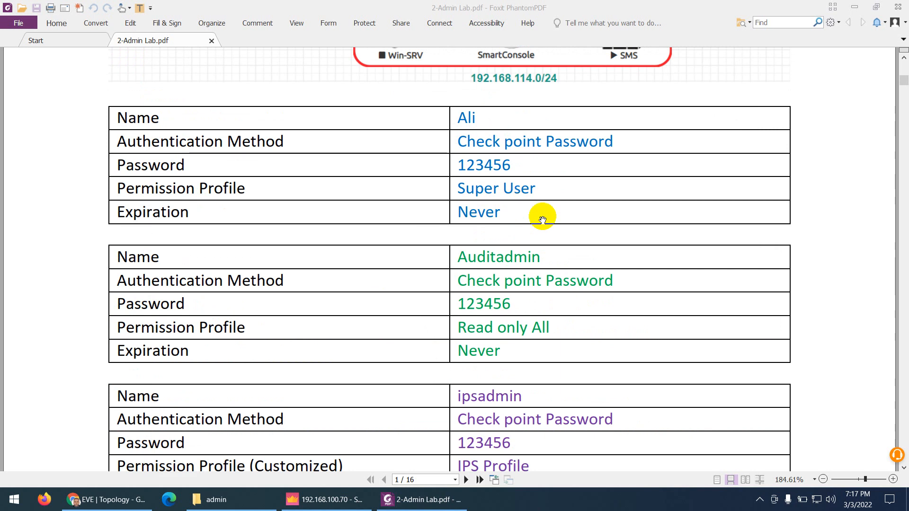
scroll(564, 222, "down", 3)
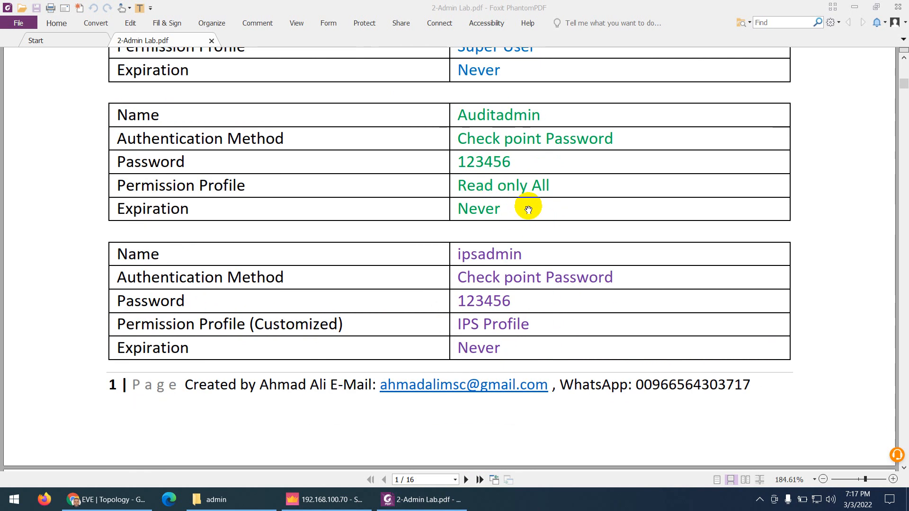
scroll(548, 271, "down", 1)
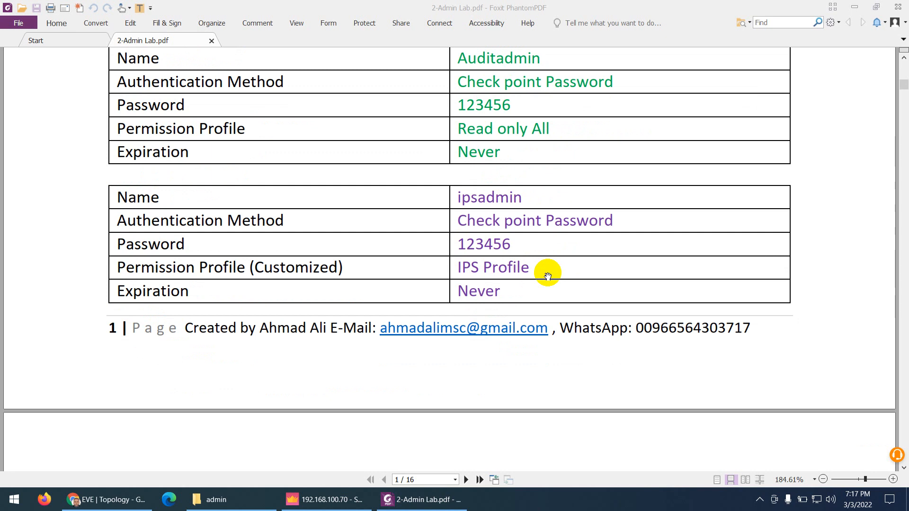
scroll(548, 276, "down", 8)
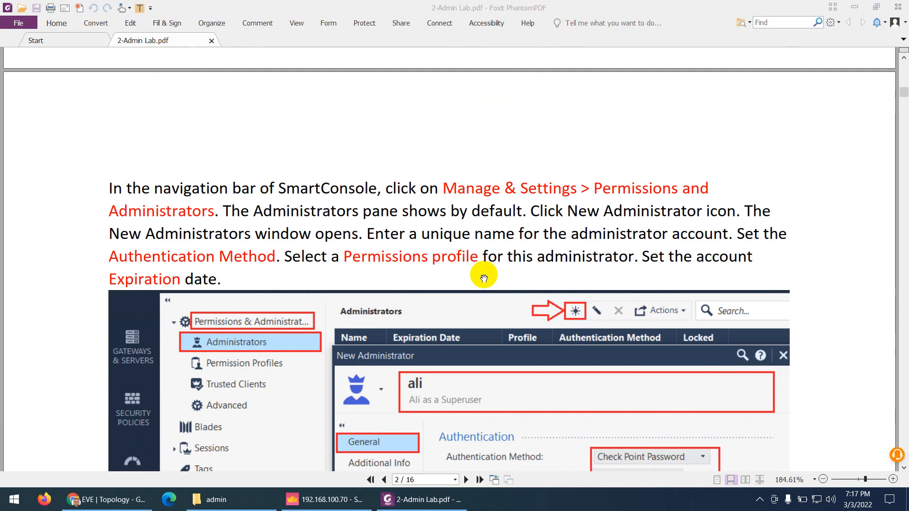
Read page 2's example down to the Expiration options, then return to SmartConsole's Administrators list
scroll(483, 278, "down", 3)
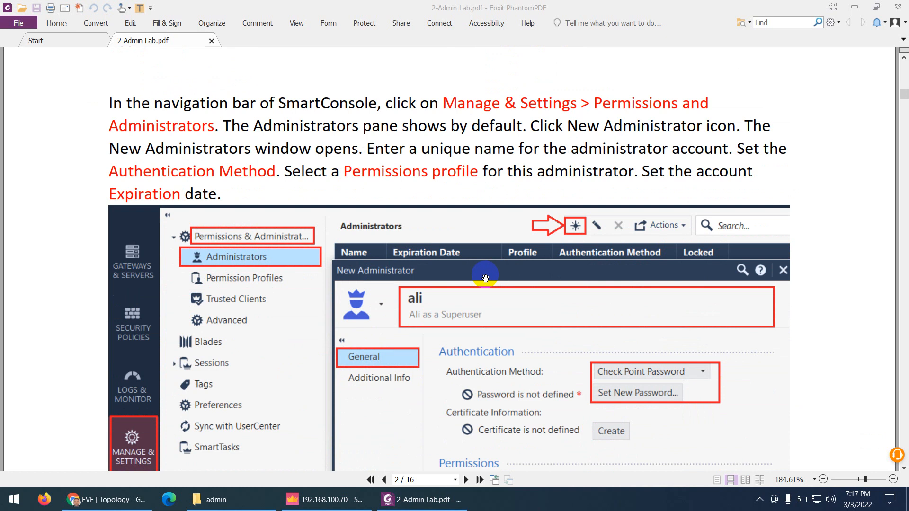
scroll(485, 278, "up", 2)
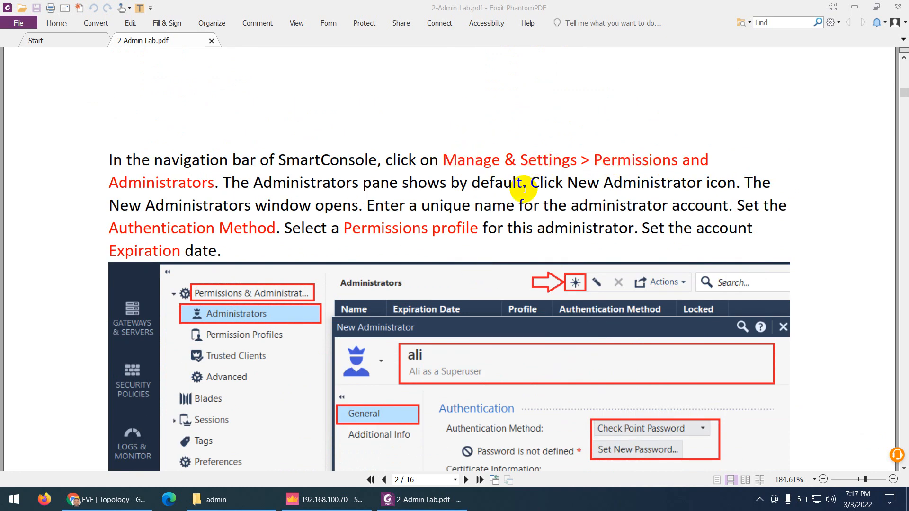
scroll(264, 209, "down", 3)
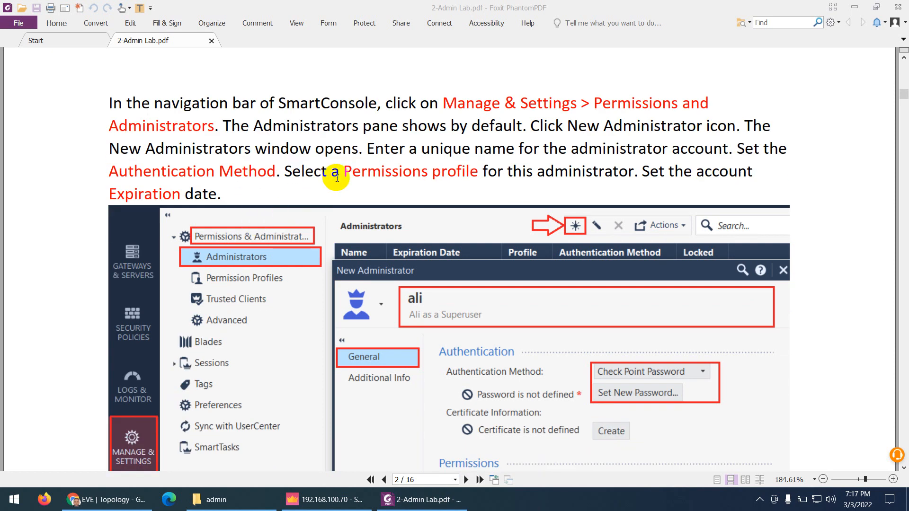
scroll(374, 204, "down", 3)
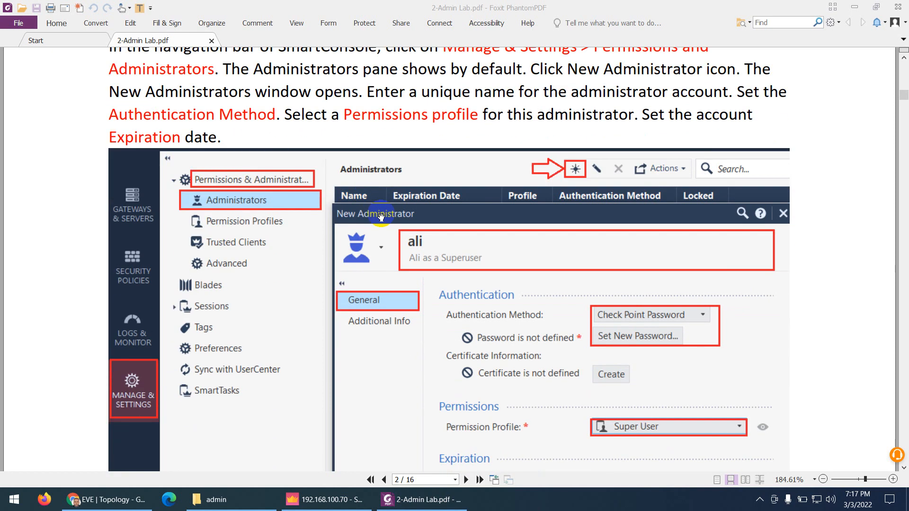
scroll(409, 280, "down", 3)
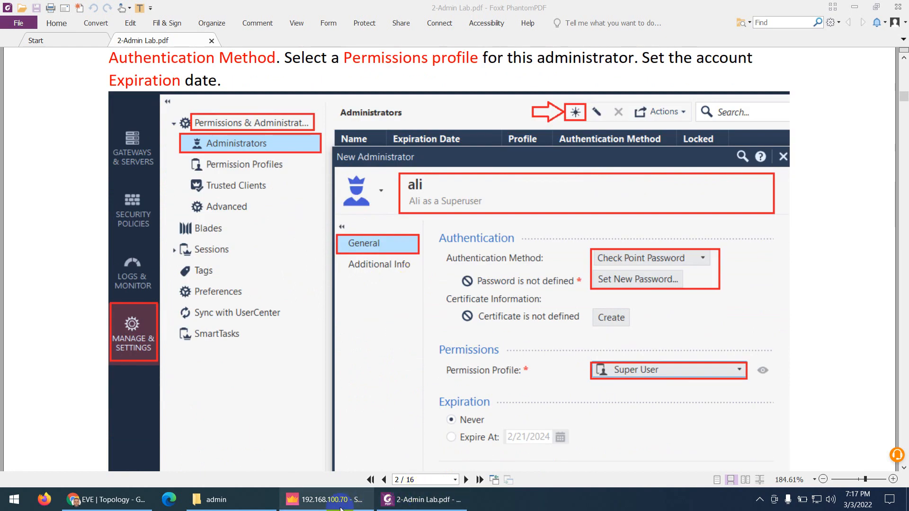
left_click(325, 500)
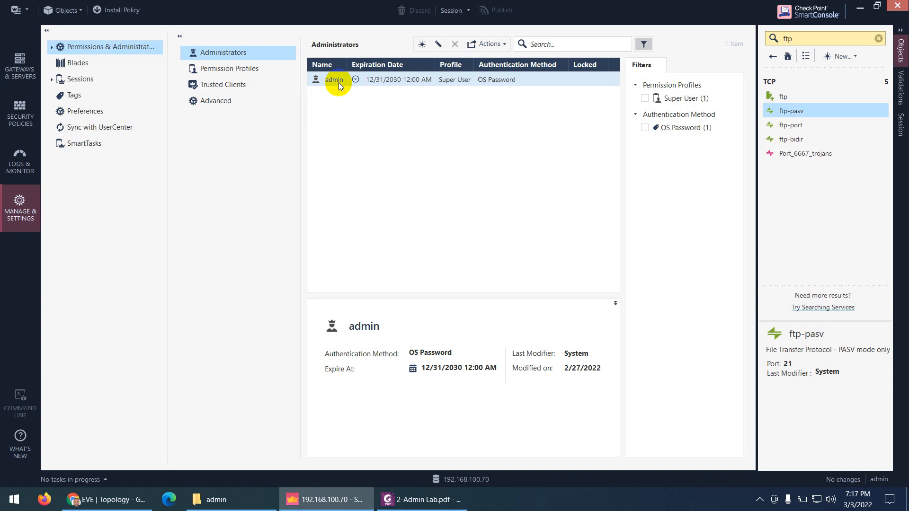
Start a new administrator and enter the super-user account name
left_click(427, 47)
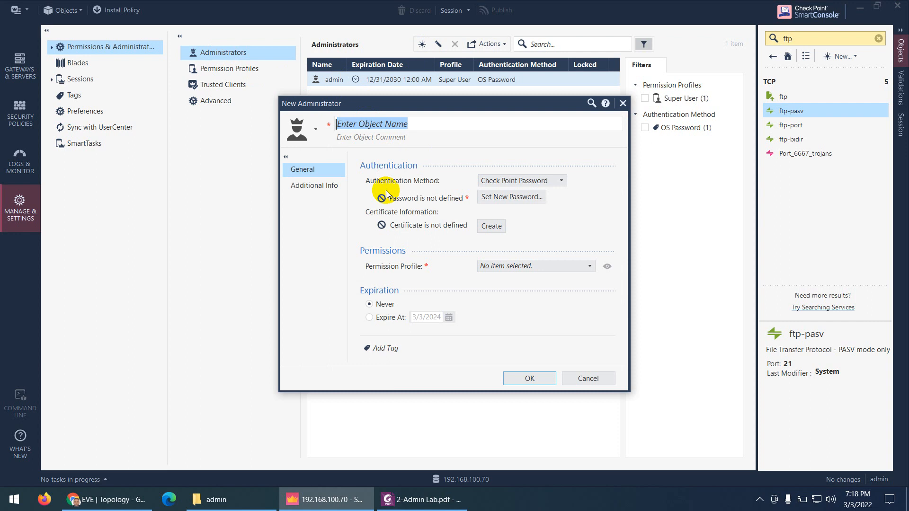
type("ali")
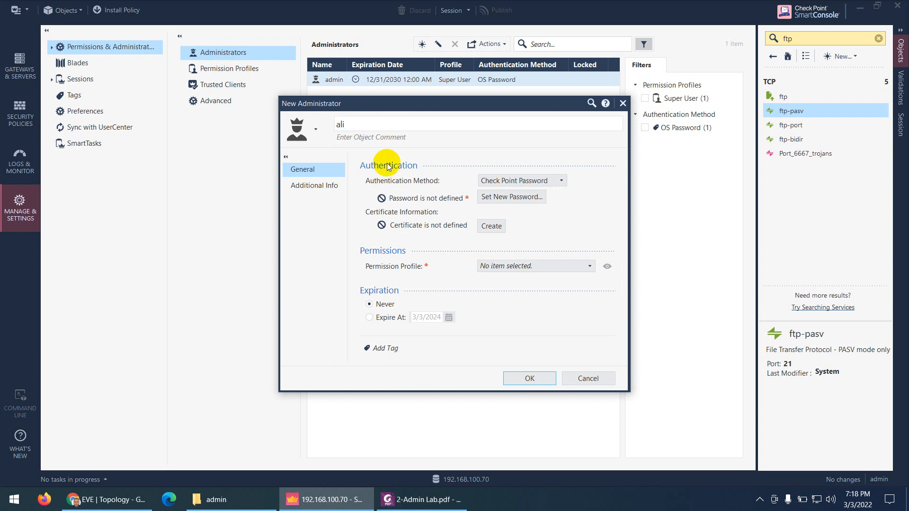
key("alt+Tab")
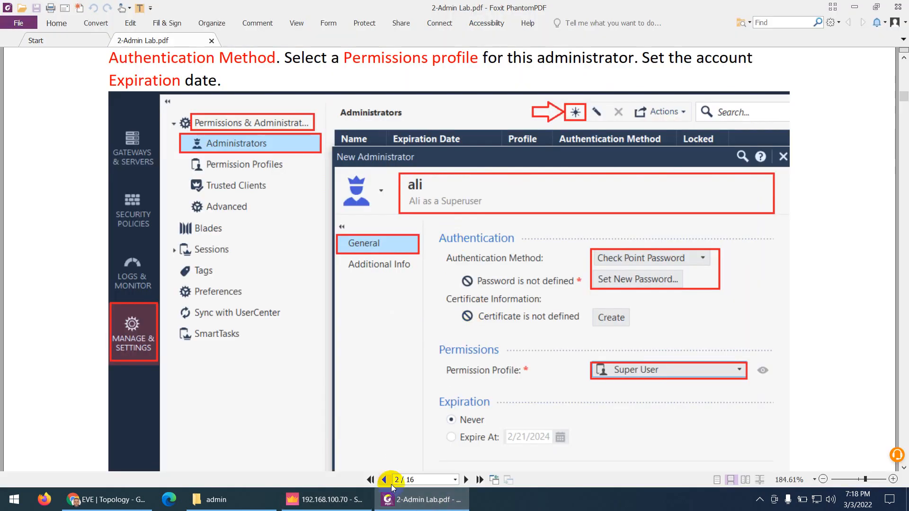
left_click(417, 501)
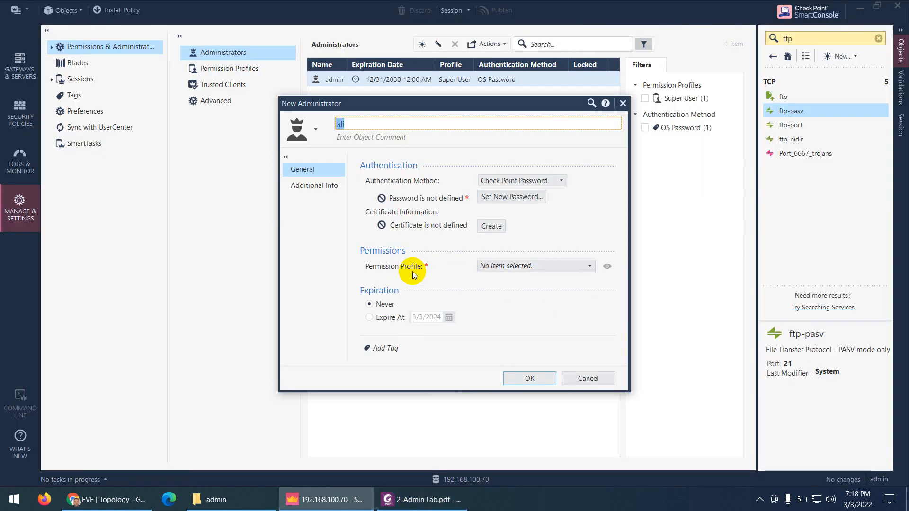
Add a comment describing the account as the super user and set the icon colour to Sea Green
left_click(370, 137)
type("Ali s")
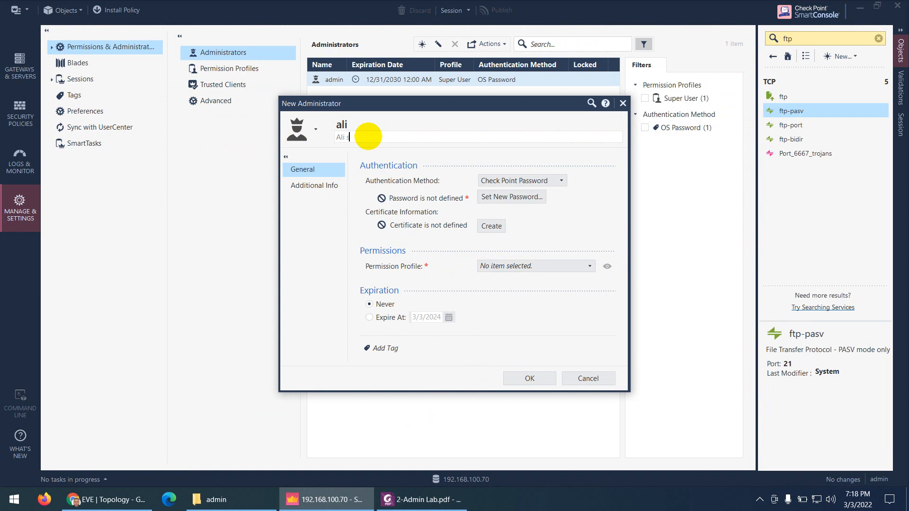
type(" is the super su")
key("BackSpace")
key("BackSpace")
type("User")
left_click(316, 129)
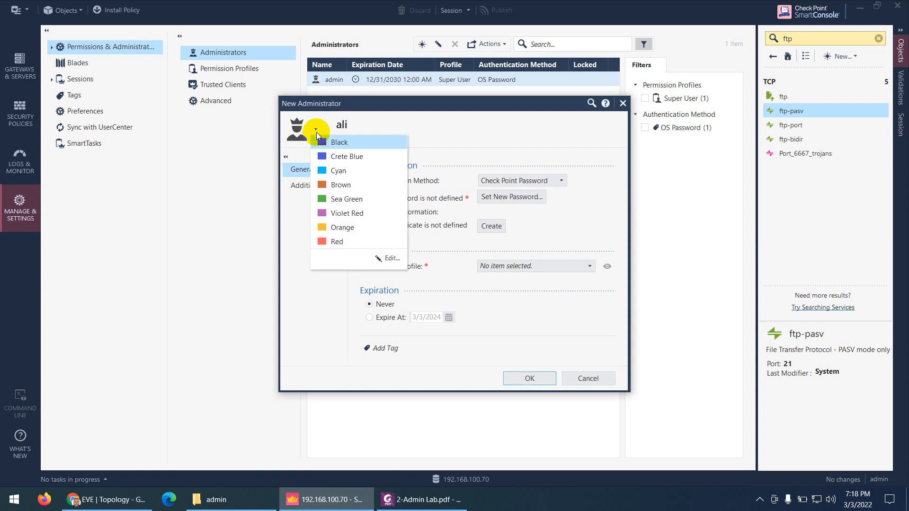
left_click(338, 201)
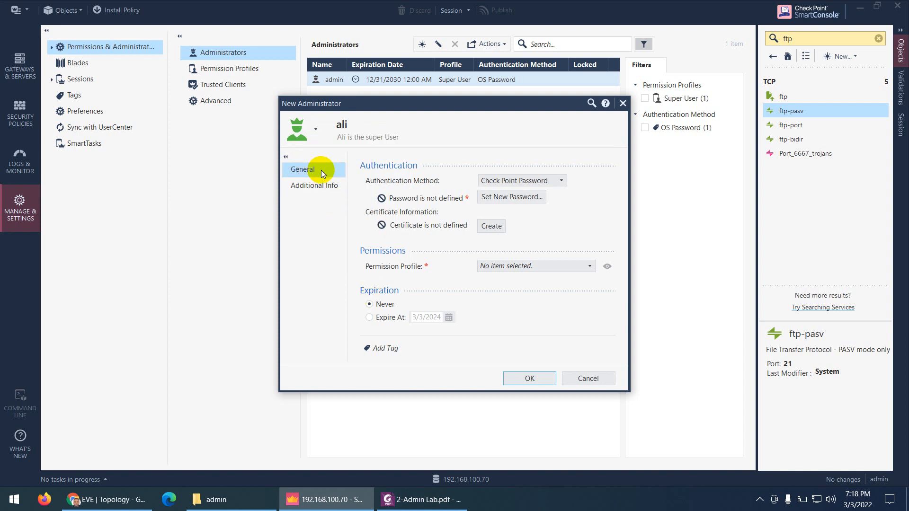
left_click(515, 181)
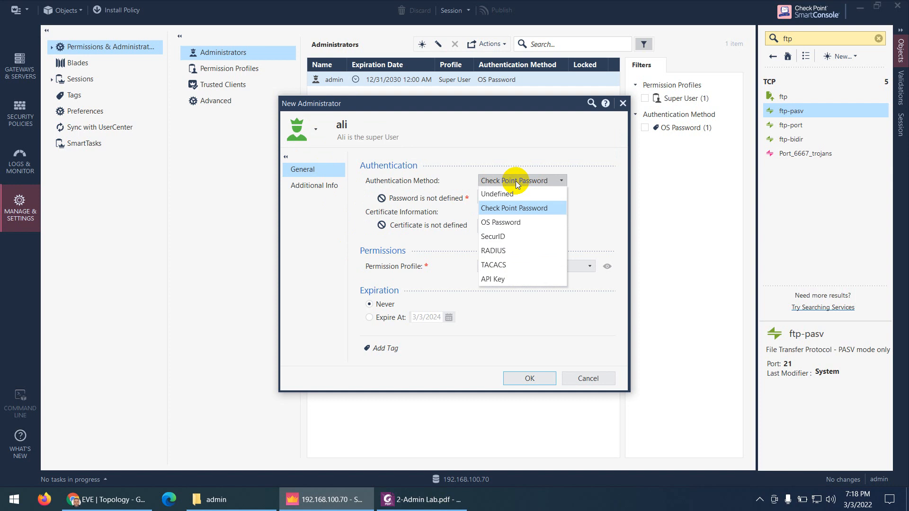
Keep Check Point Password authentication and begin setting a new password, checking the guide's values
left_click(515, 181)
left_click(505, 199)
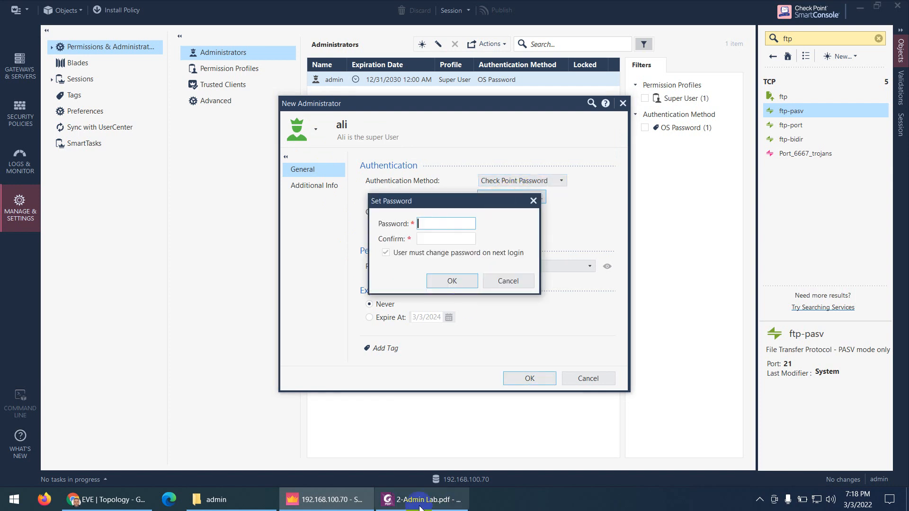
left_click(421, 499)
scroll(434, 369, "up", 15)
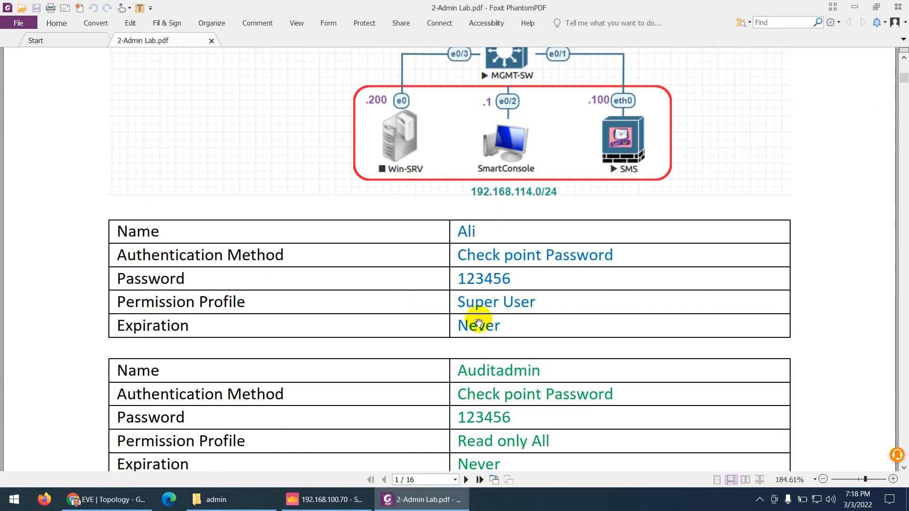
left_click(435, 499)
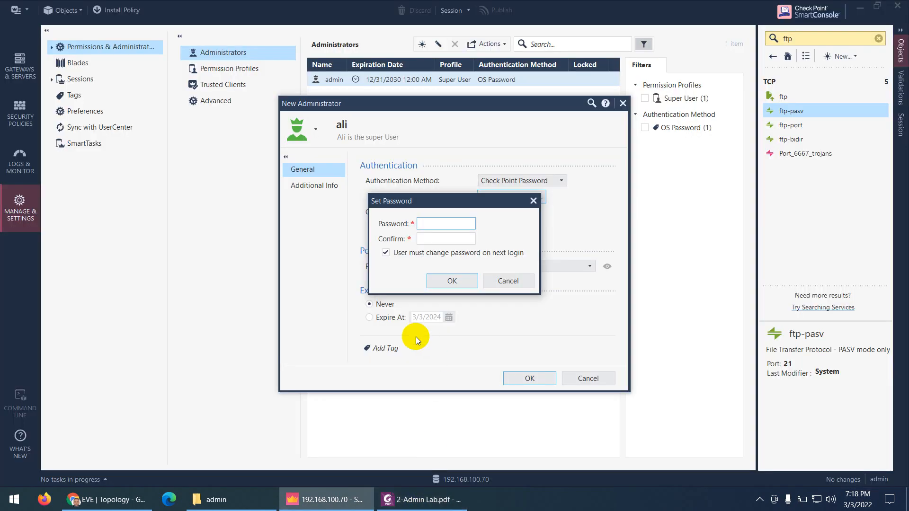
Enter and confirm the password, with no forced change at next login
type("vpn123")
left_click(436, 239)
type("vpn")
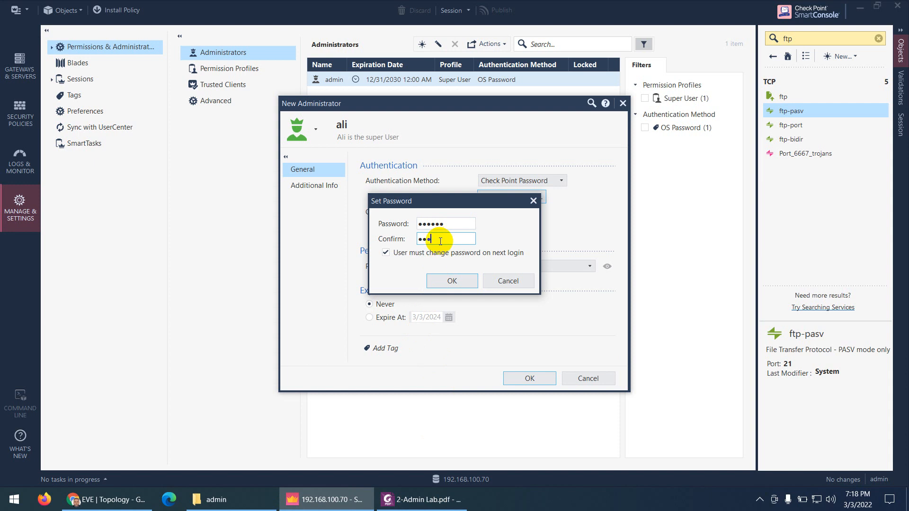
type("123")
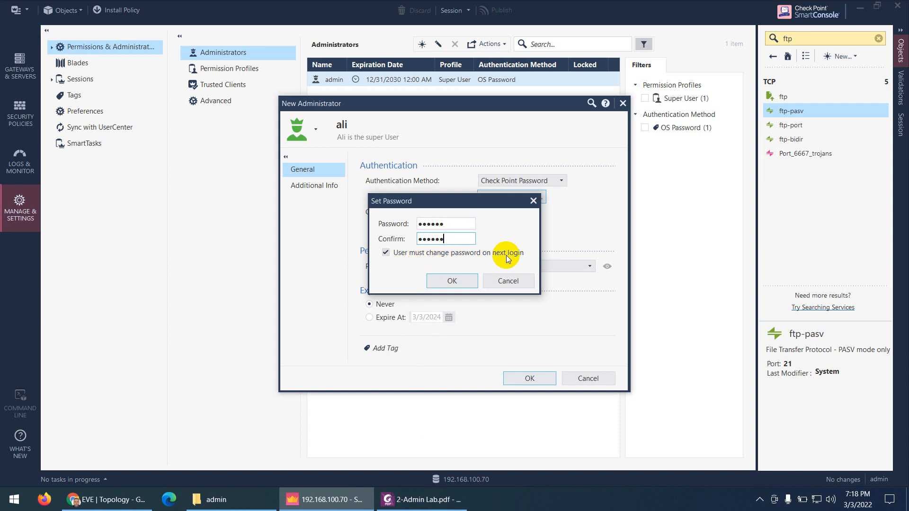
left_click(386, 252)
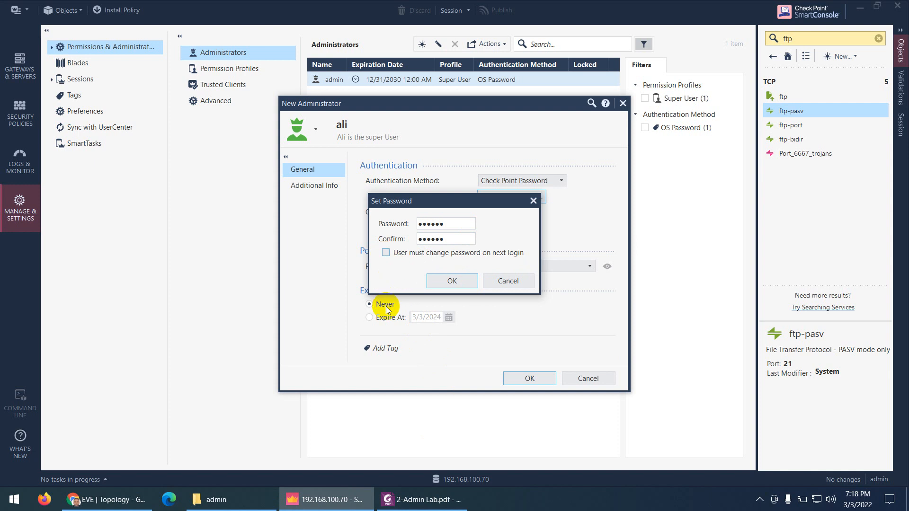
left_click(452, 280)
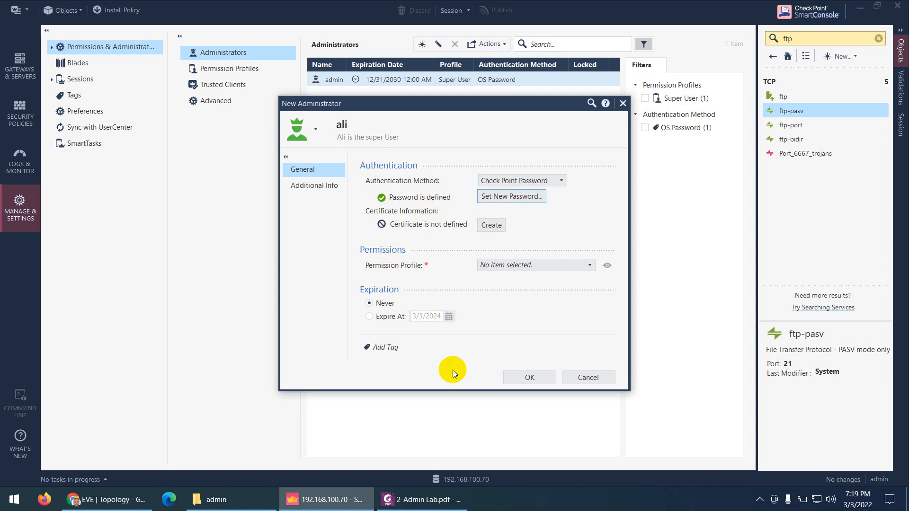
left_click(429, 498)
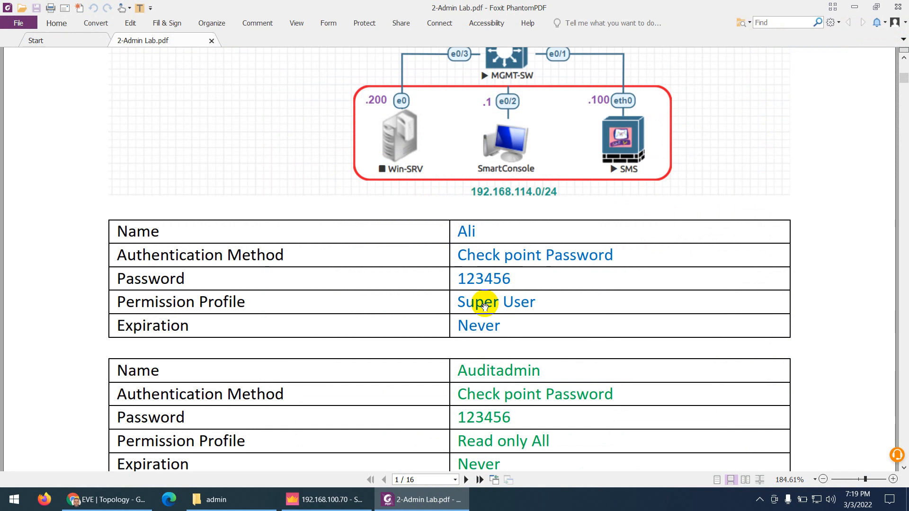
Assign the Super User permission profile to the new administrator
left_click(424, 504)
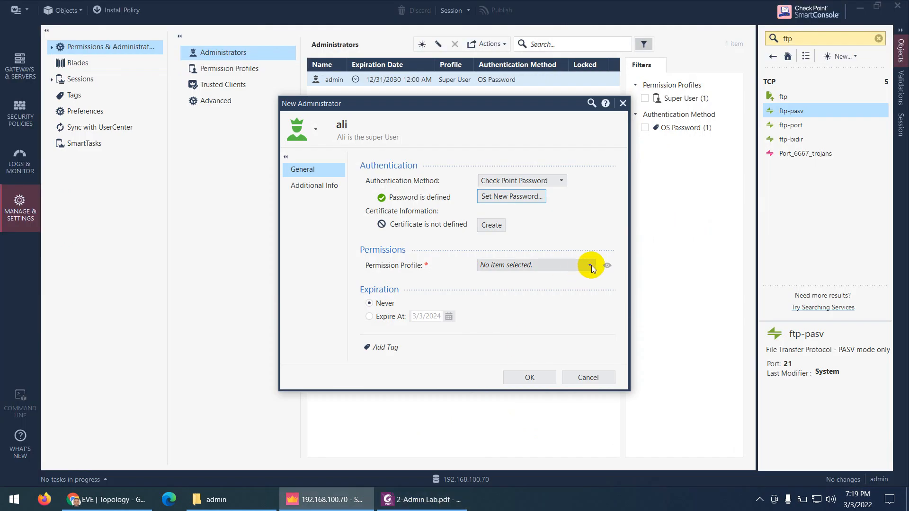
left_click(590, 267)
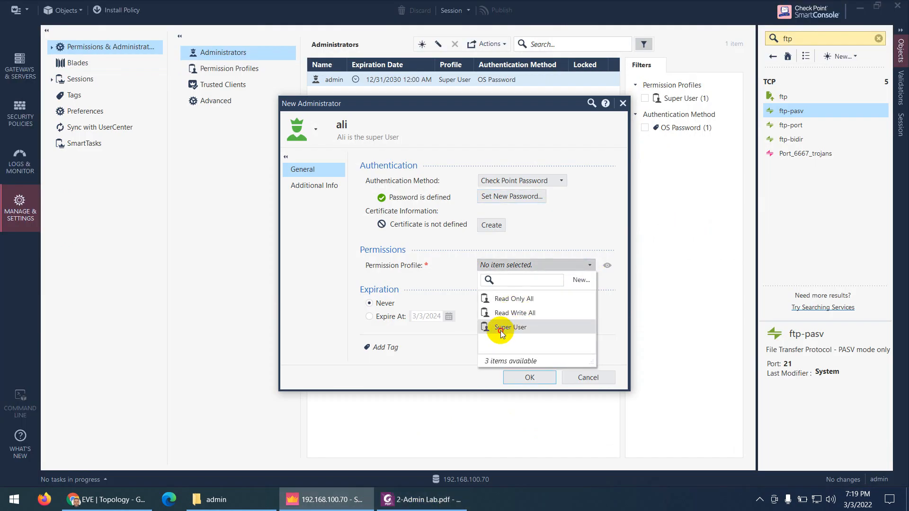
left_click(502, 332)
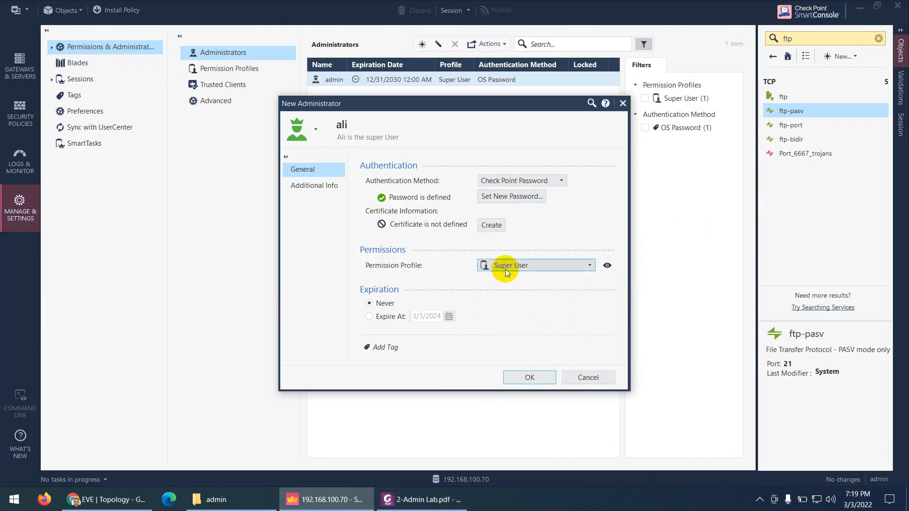
Review the Super User profile's gateway, Threat Prevention, logging, management and Endpoint permissions
left_click(606, 266)
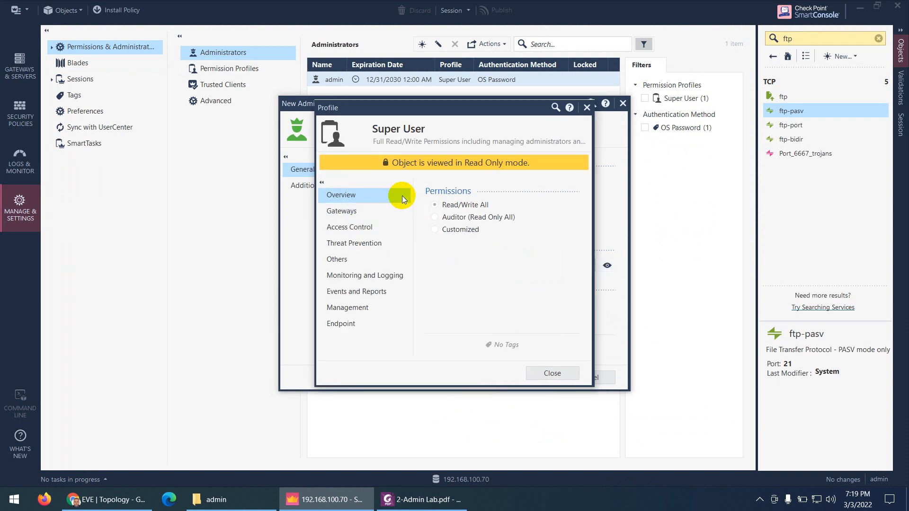
left_click(347, 217)
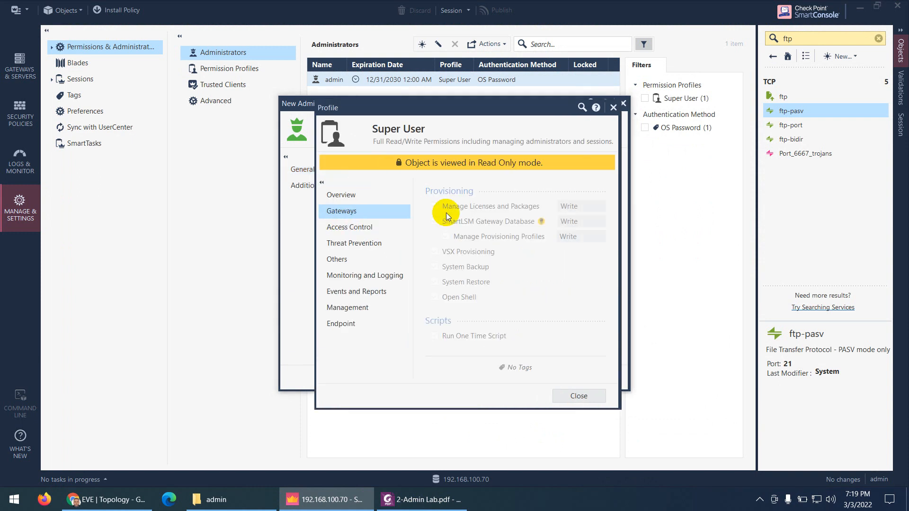
left_click(354, 244)
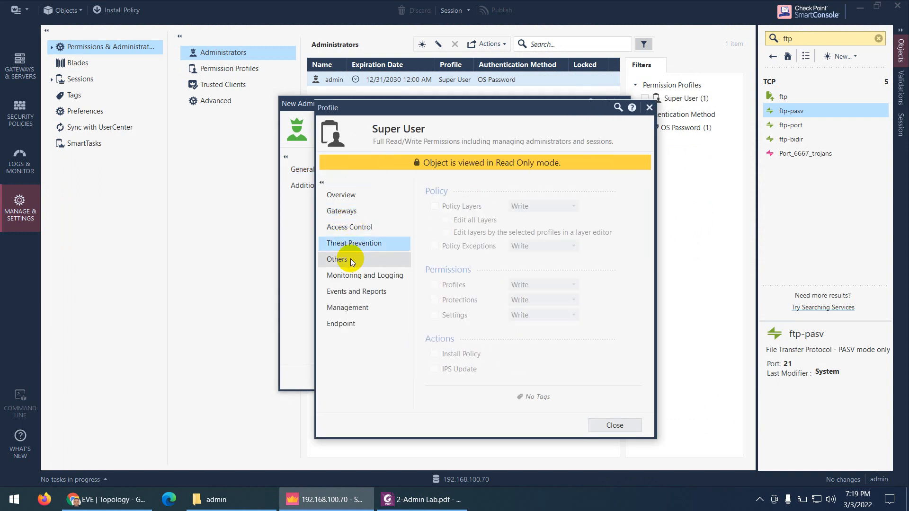
left_click(348, 279)
left_click(345, 309)
left_click(343, 325)
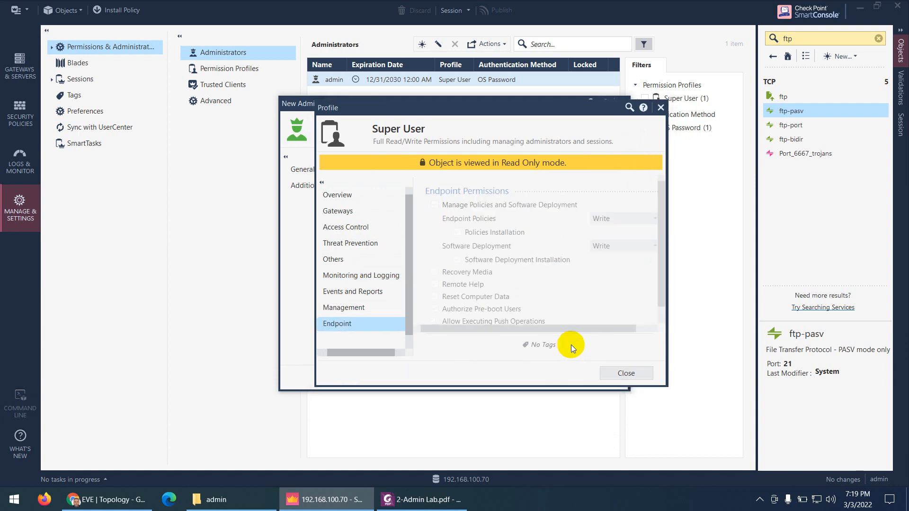
left_click(621, 381)
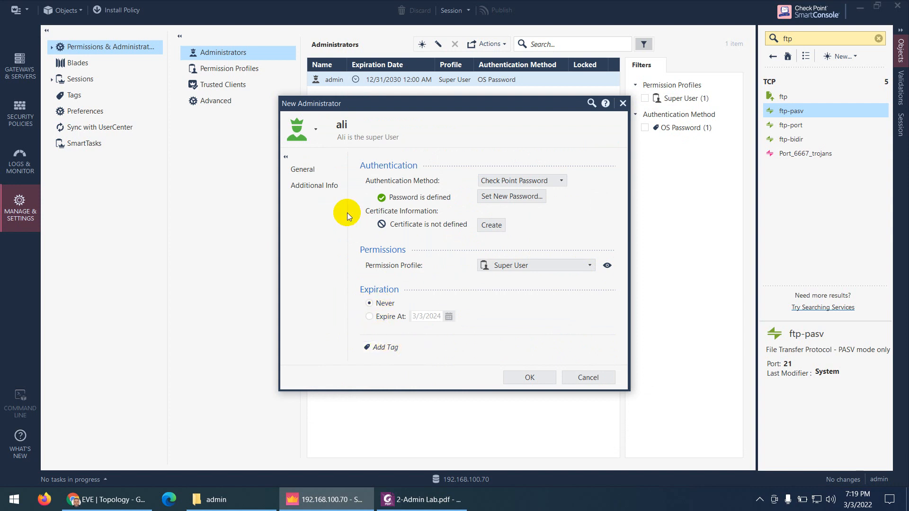
Enter the administrator's phone number under Additional Info
left_click(314, 185)
left_click(439, 181)
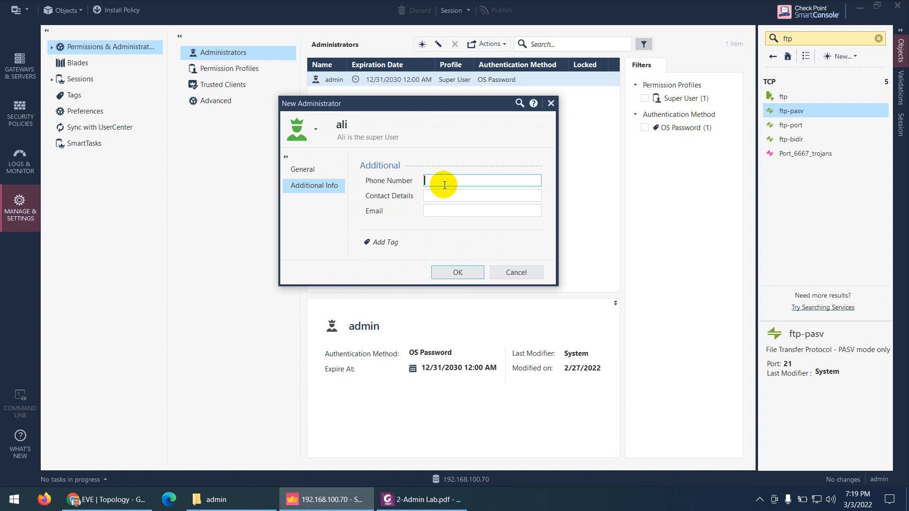
type("0")
type("5")
key("BackSpace")
key("BackSpace")
Fill in the contact details and copy the same e-mail address into Email, then save the administrator
left_click(456, 194)
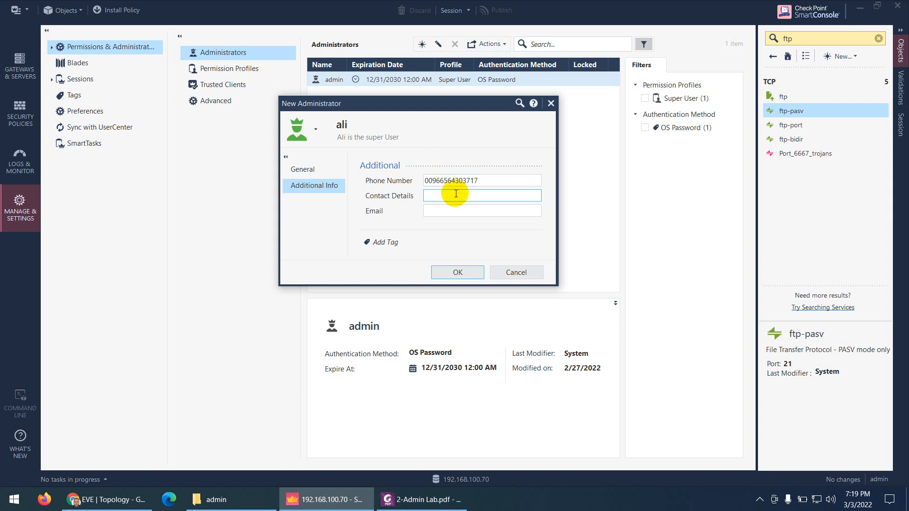
key("Tab")
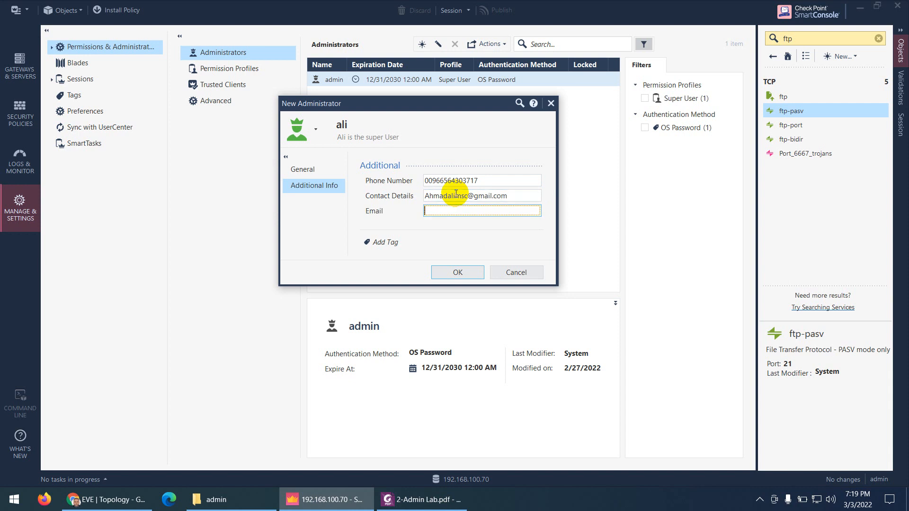
left_click_drag(518, 195, 397, 197)
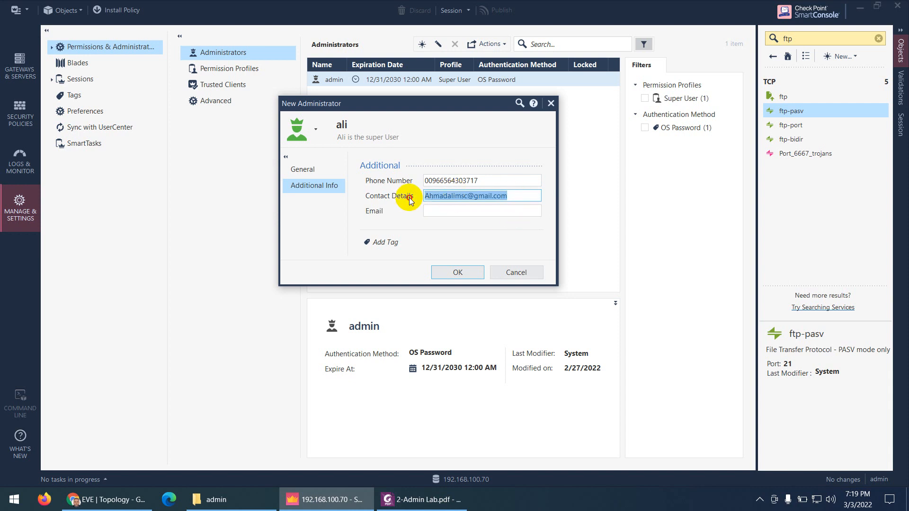
key("ctrl+c")
key("Tab")
key("ctrl+v")
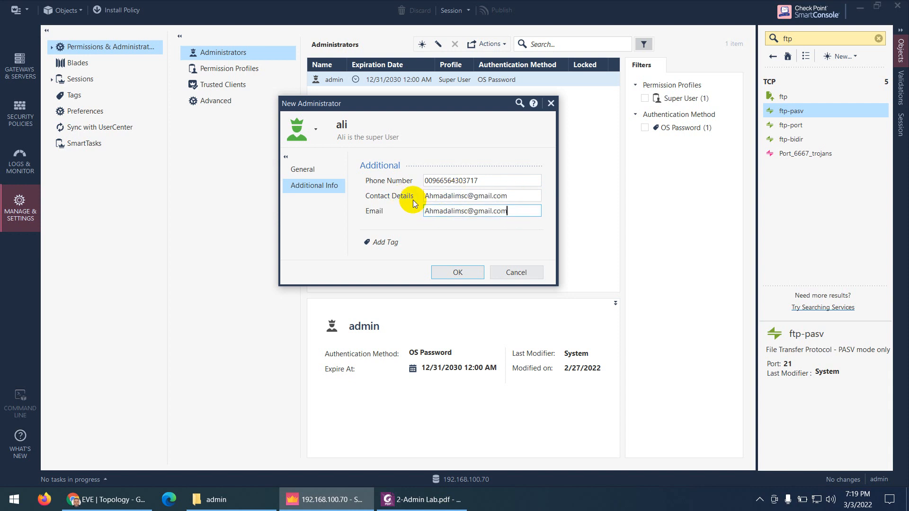
left_click(451, 270)
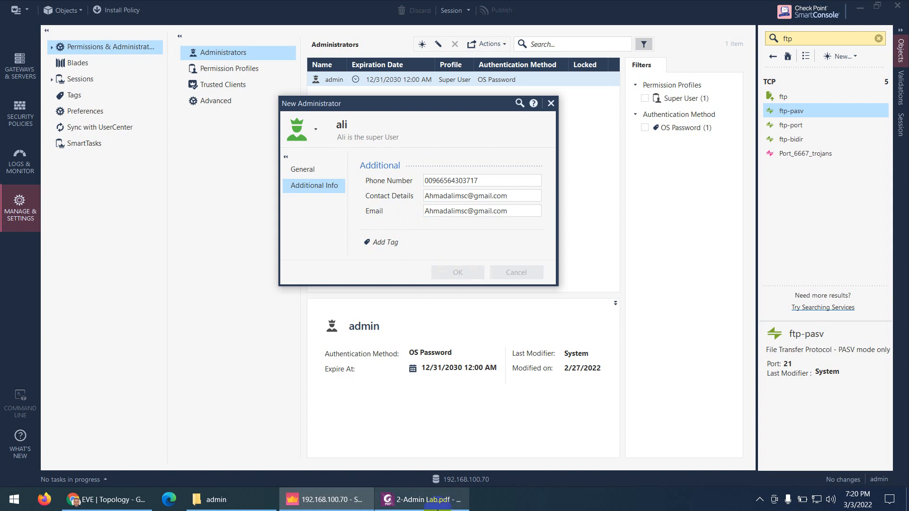
Confirm the new super-user administrator is listed, then select 'Auditadmin' in the lab PDF's table
left_click(423, 499)
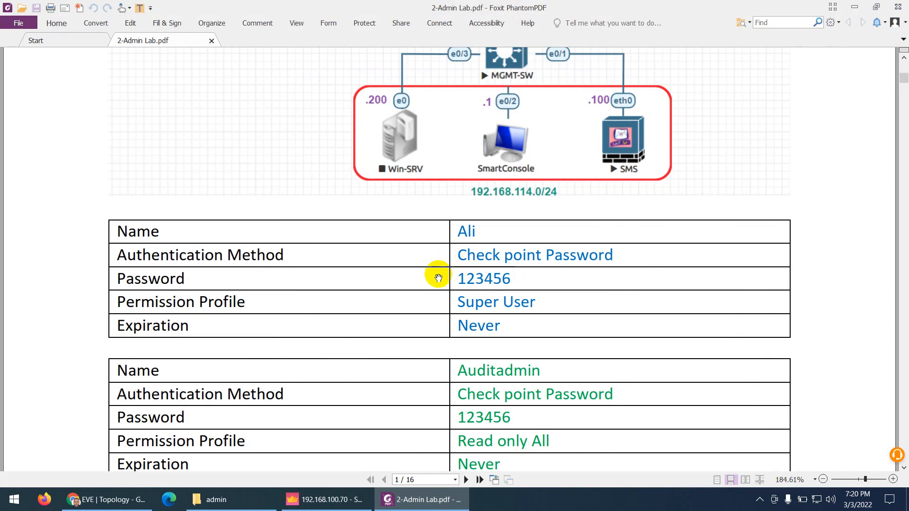
left_click(406, 501)
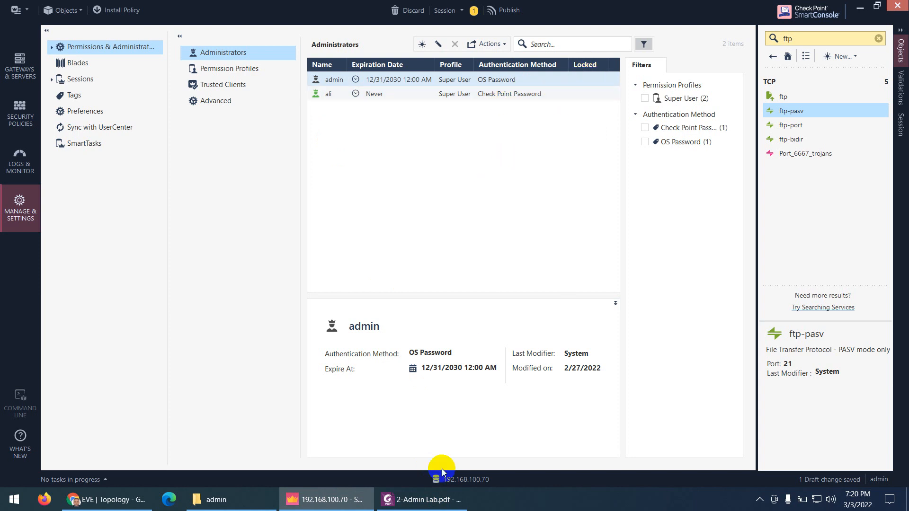
left_click(441, 498)
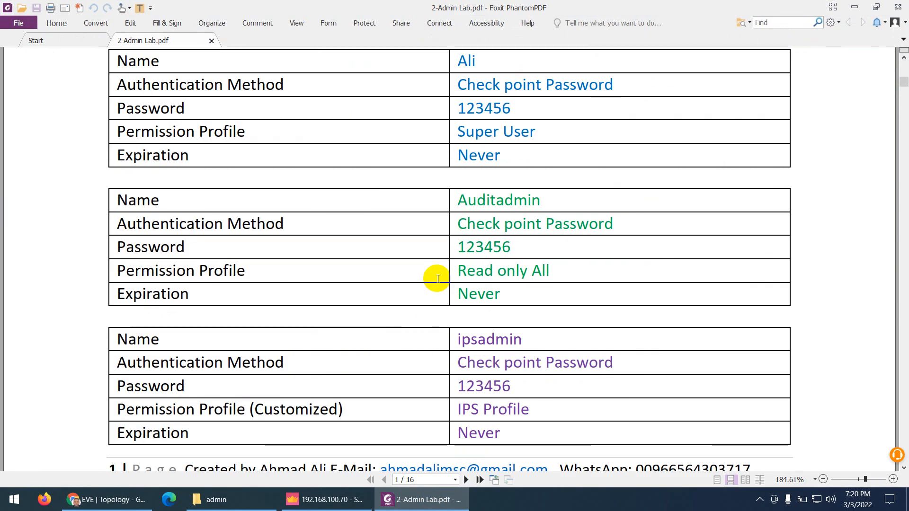
left_click_drag(544, 201, 459, 202)
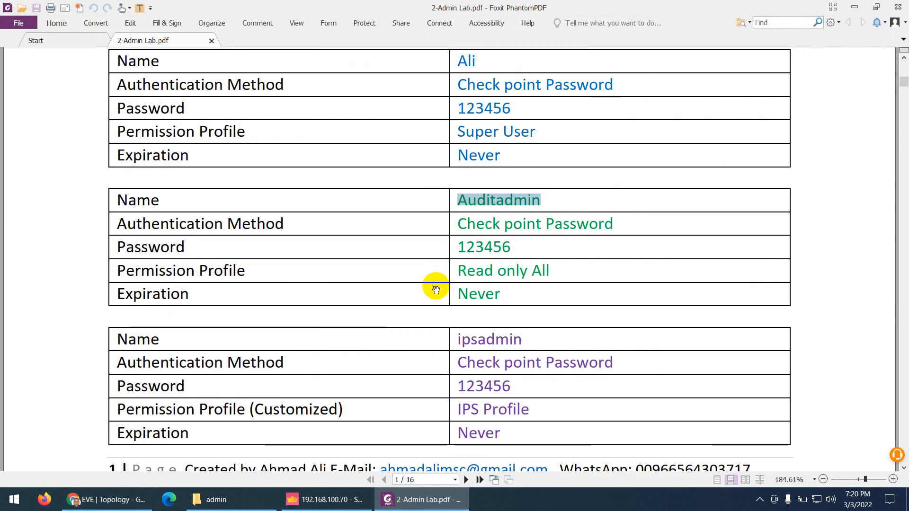
Create a new administrator named Auditadmin by pasting the name, then place the cursor in the comment field
left_click(372, 499)
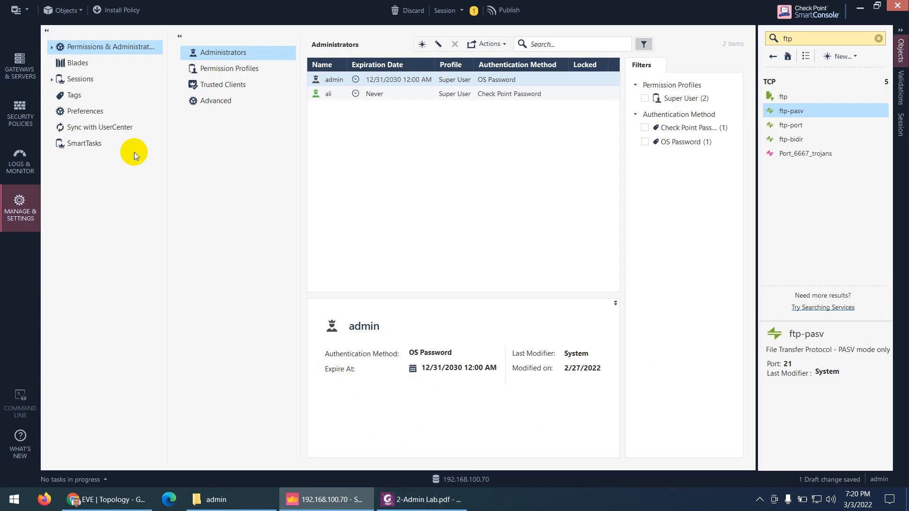
left_click(421, 44)
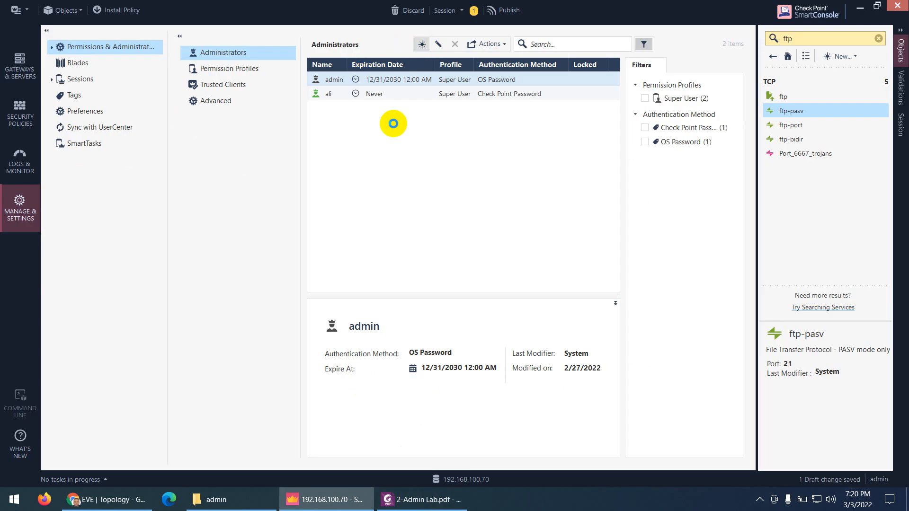
key("ctrl+v")
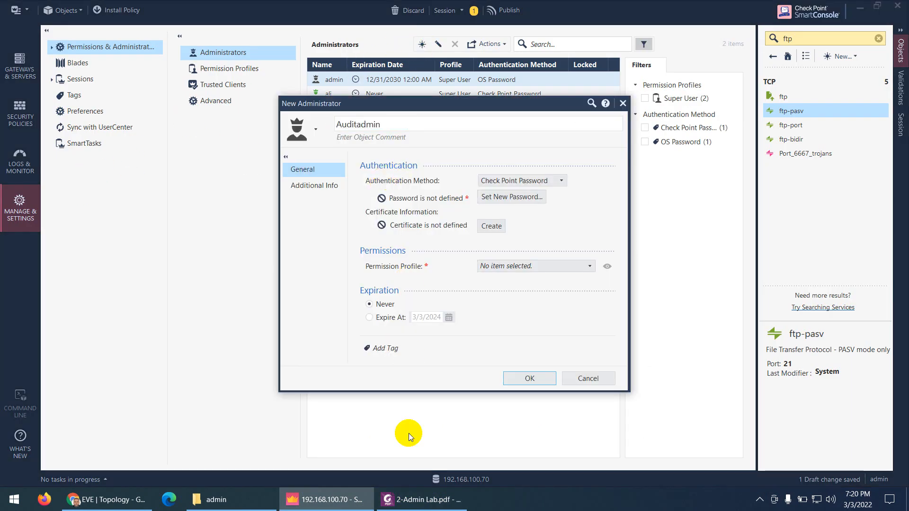
left_click(410, 498)
left_click(423, 498)
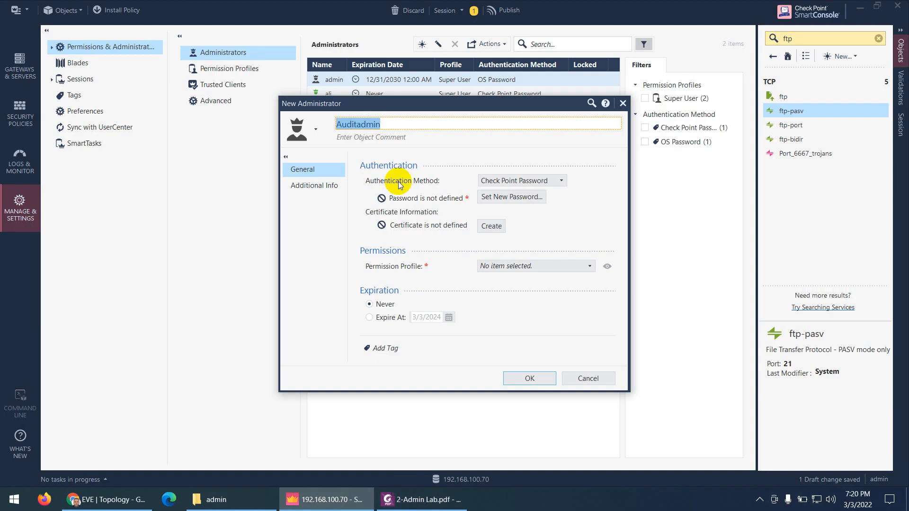
left_click(370, 137)
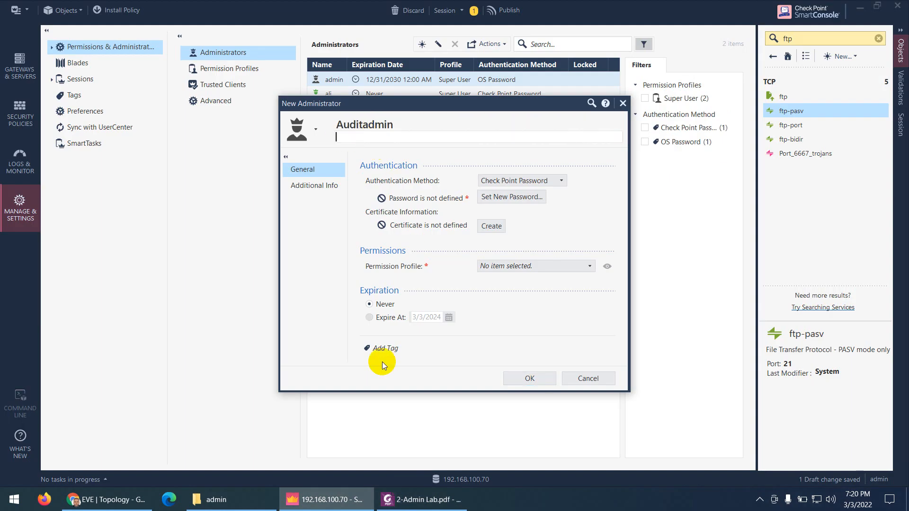
left_click(422, 500)
Scroll the lab guide to page 4's example New Administrator dialog for auditadmin
scroll(490, 296, "down", 10)
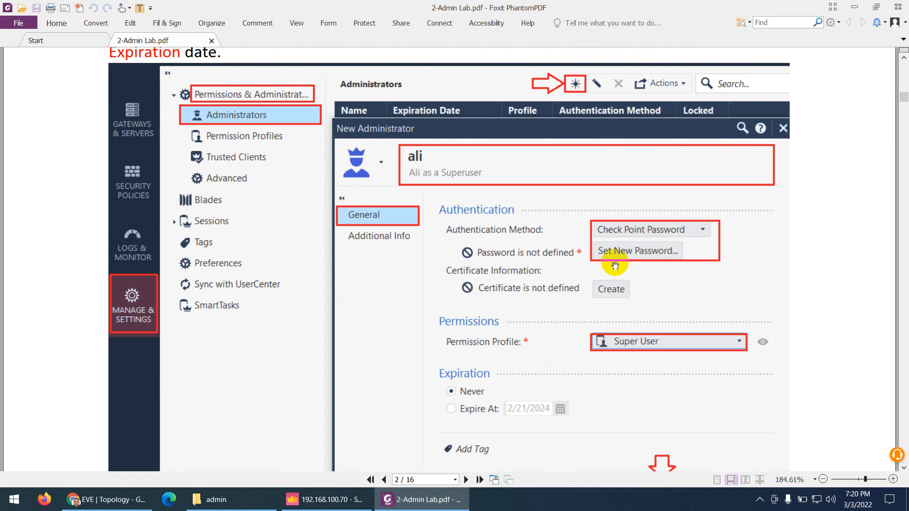
scroll(544, 412, "down", 9)
scroll(469, 274, "down", 1)
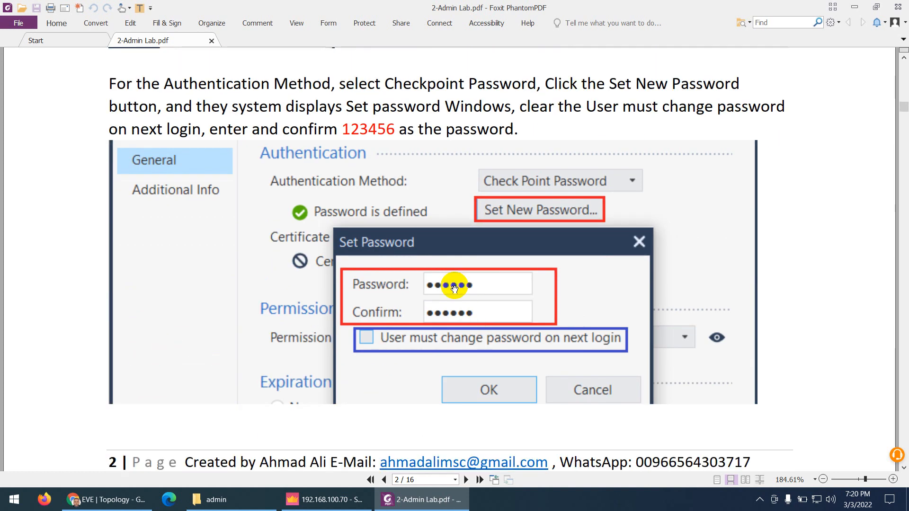
scroll(402, 275, "down", 20)
scroll(397, 294, "down", 1)
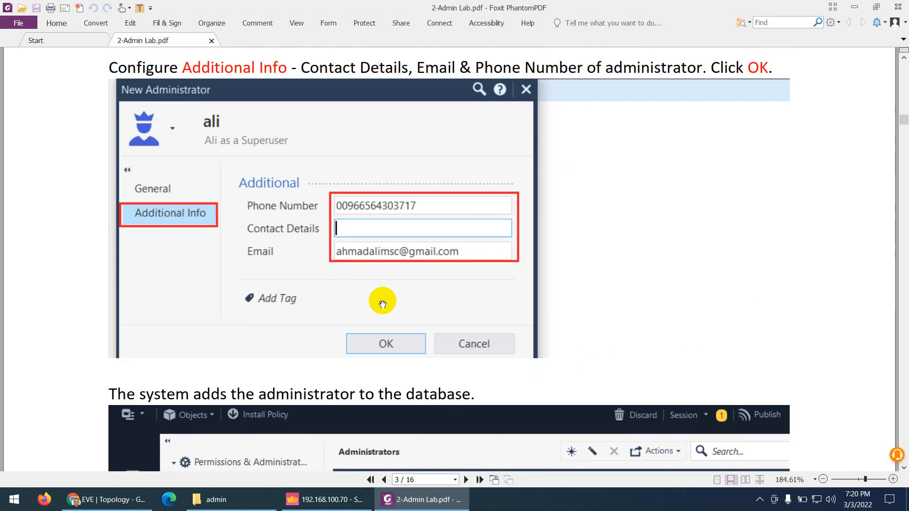
scroll(379, 251, "down", 8)
scroll(392, 266, "down", 10)
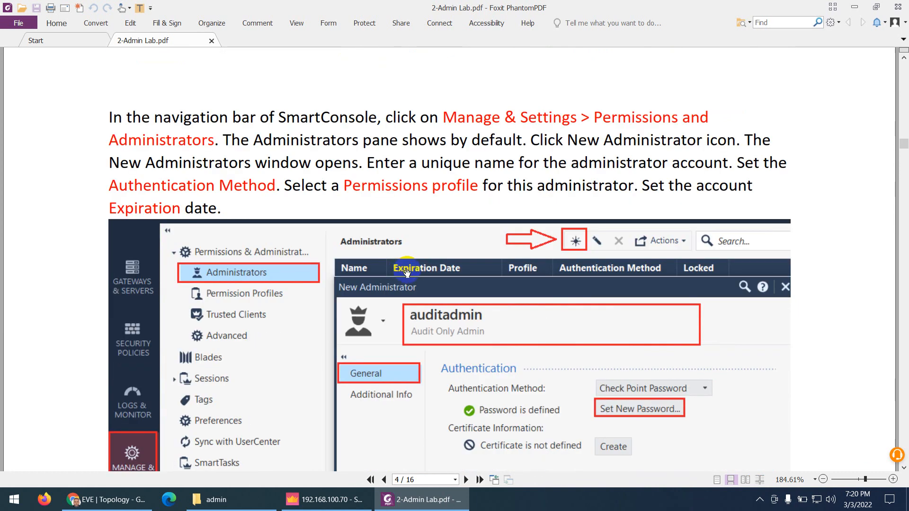
Comment Auditadmin 'Audit only A' and keep Check Point Password authentication
left_click(413, 501)
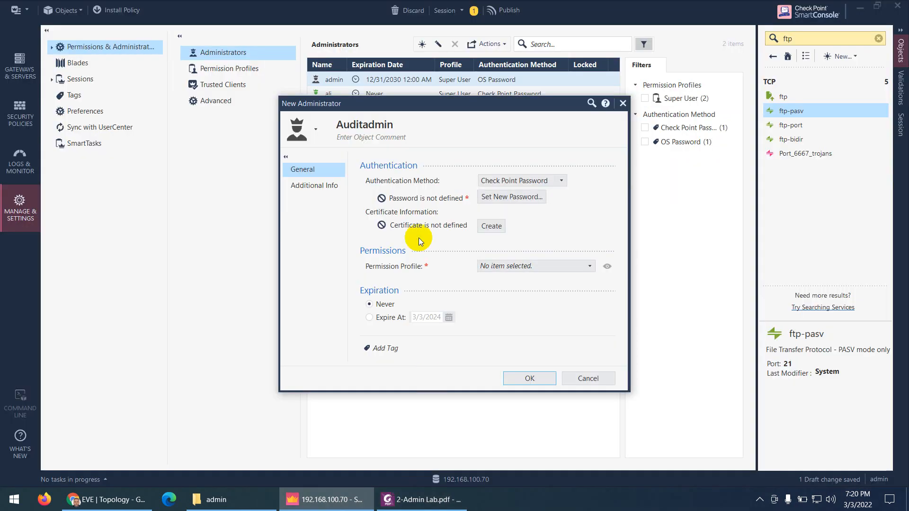
type("Au")
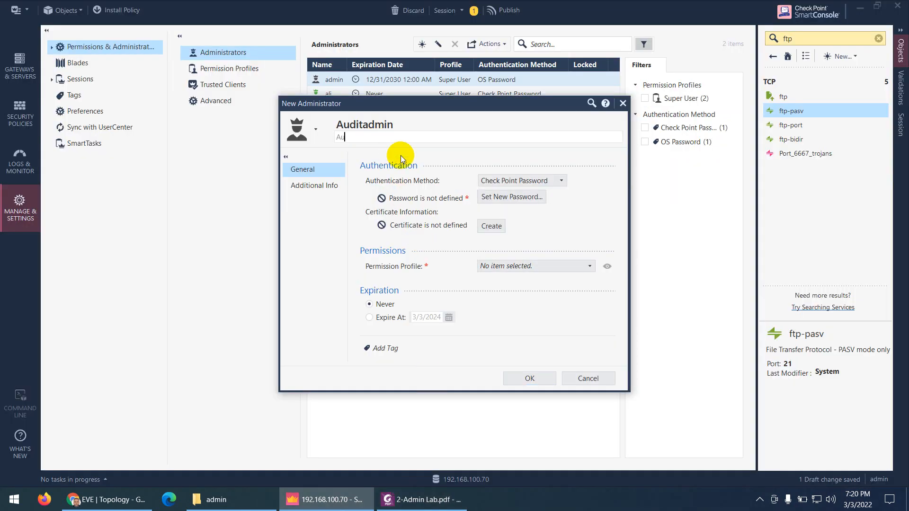
type("dit only Admin Acount")
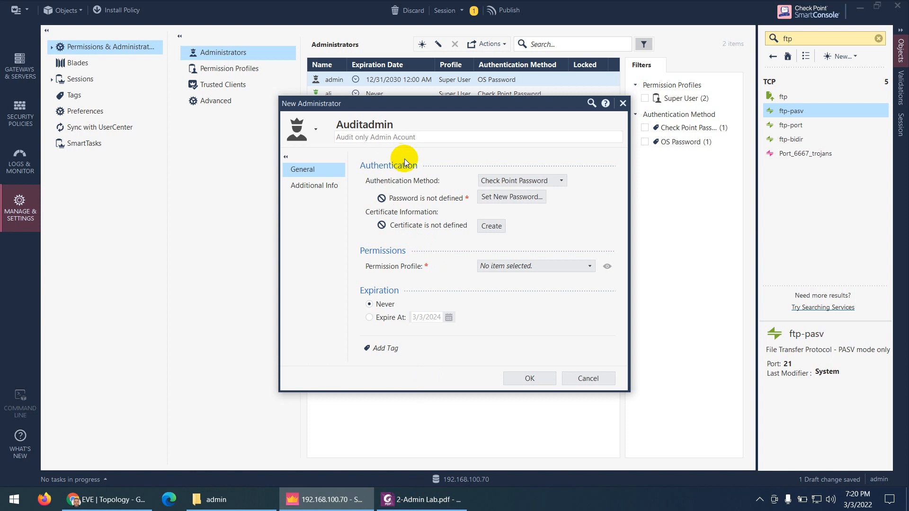
left_click(519, 182)
left_click(519, 183)
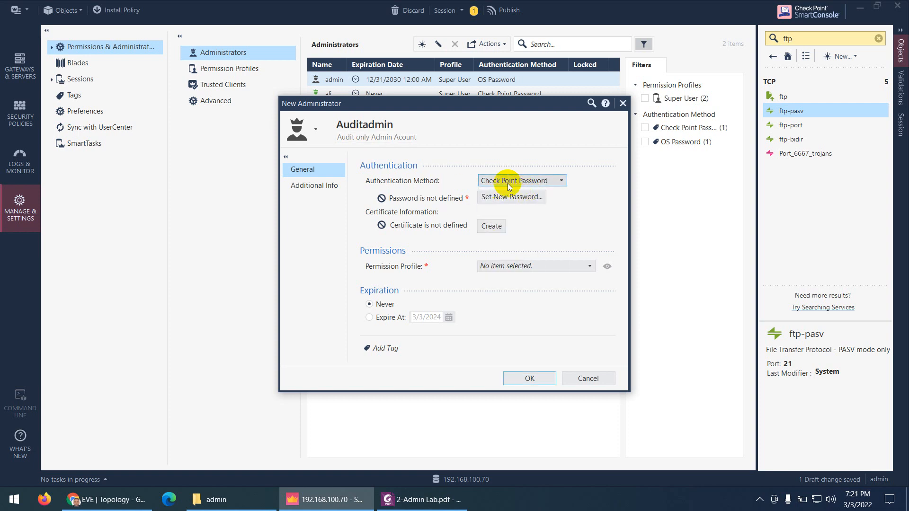
Set and confirm Auditadmin's password without forcing a change at next login
left_click(500, 197)
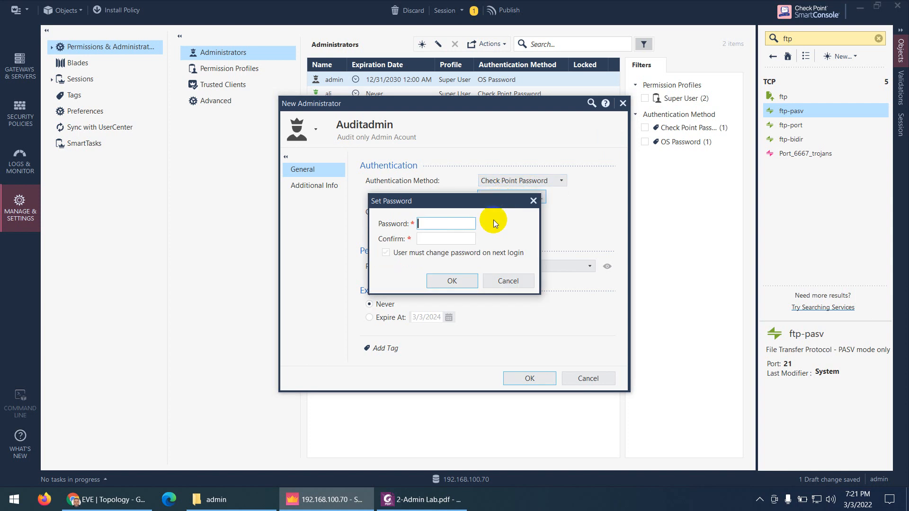
type("vpn123")
left_click(441, 239)
type("v")
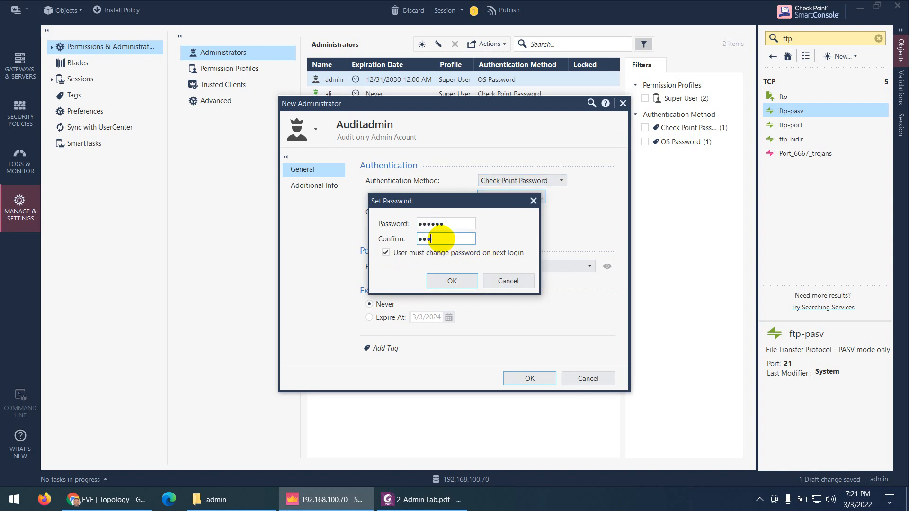
type("pn123")
left_click(386, 253)
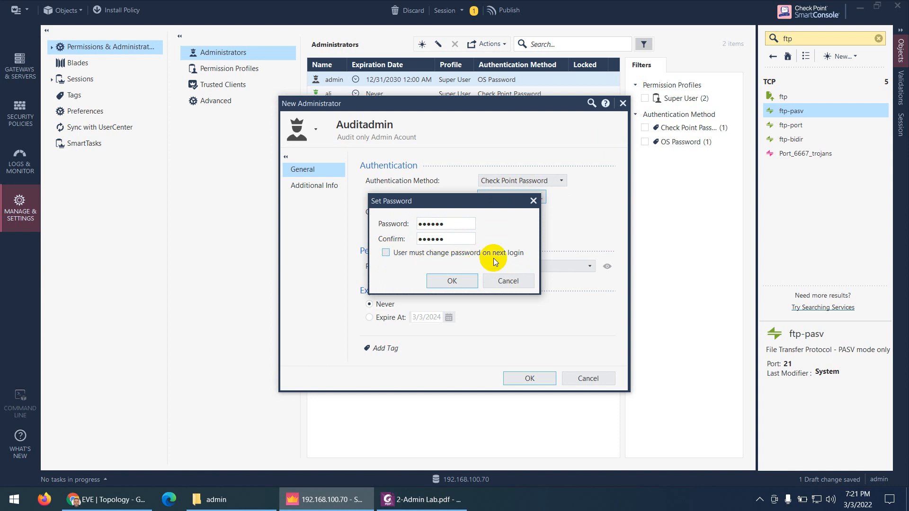
left_click(452, 281)
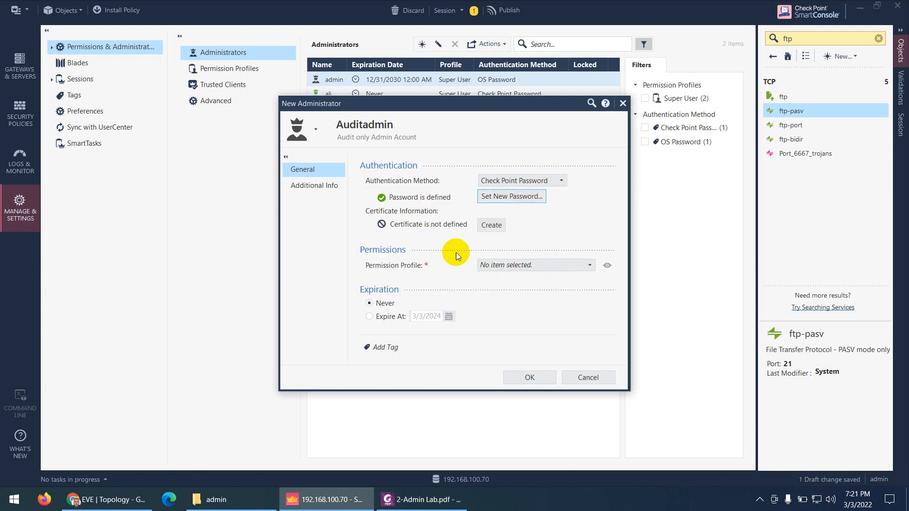
Assign Auditadmin the Read Only All permission profile
left_click(541, 266)
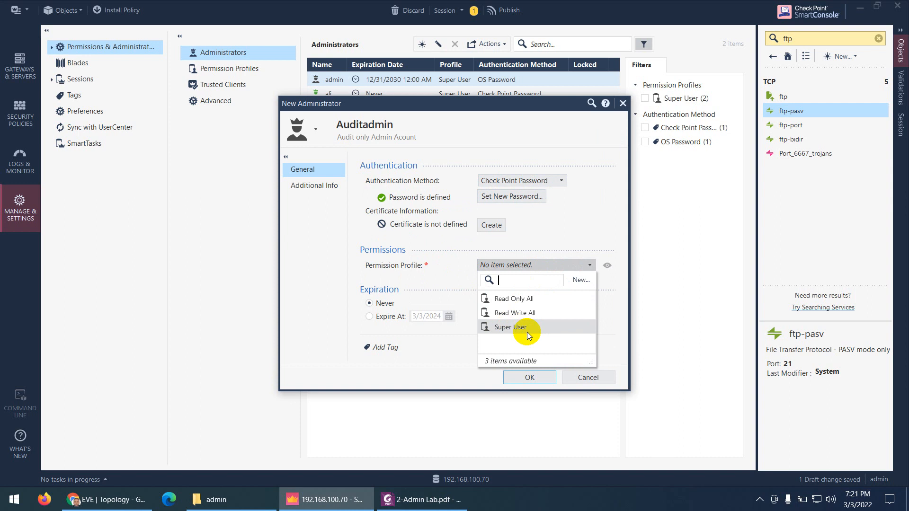
left_click(513, 298)
left_click(425, 507)
scroll(482, 330, "down", 3)
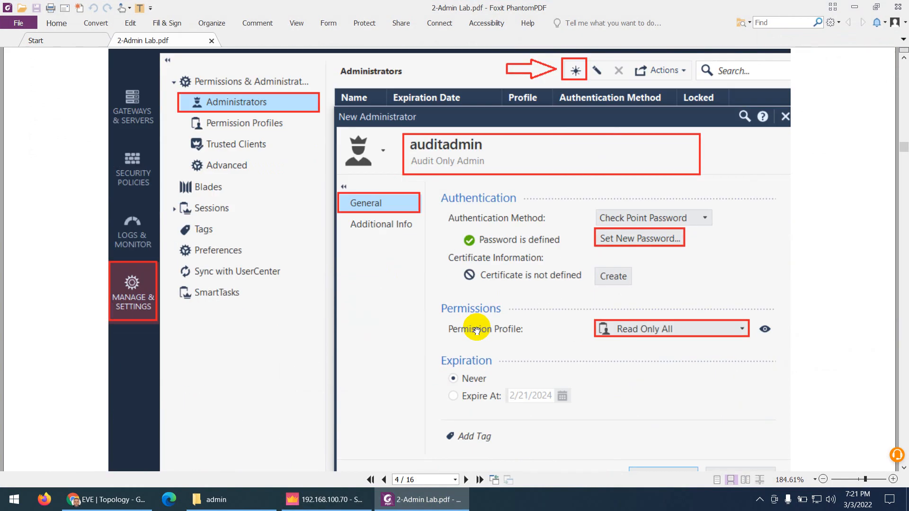
Scroll the guide to the Set Password instructions, then return to SmartConsole's New Administrator dialog
scroll(483, 330, "down", 3)
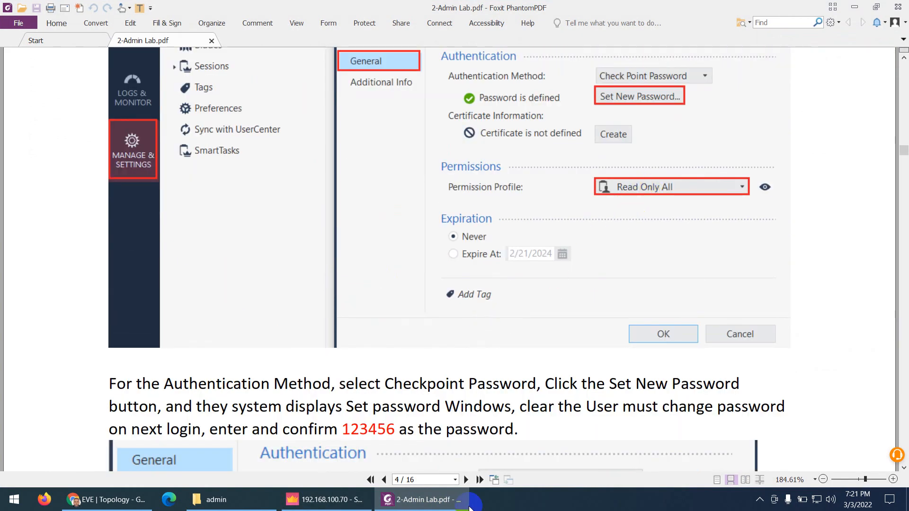
left_click(448, 504)
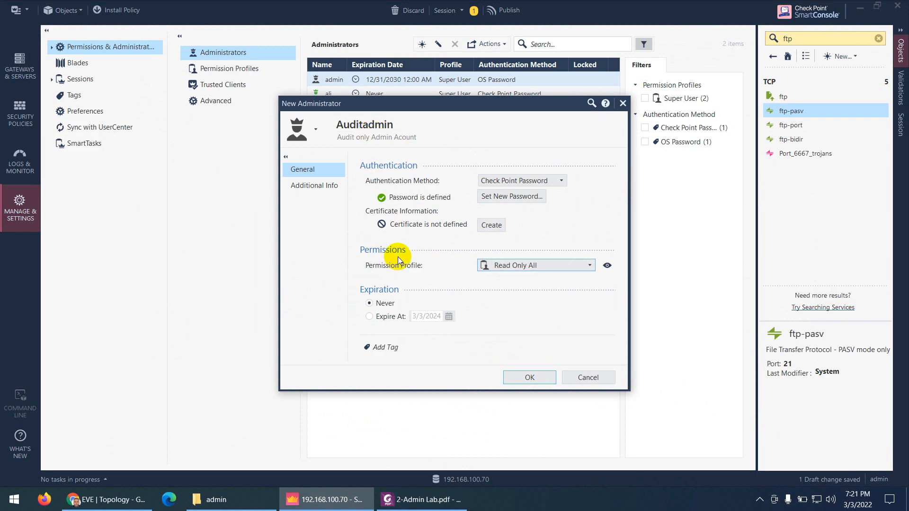
On Auditadmin's Additional Info page, enter the phone number and the contact e-mail
left_click(313, 185)
left_click(445, 180)
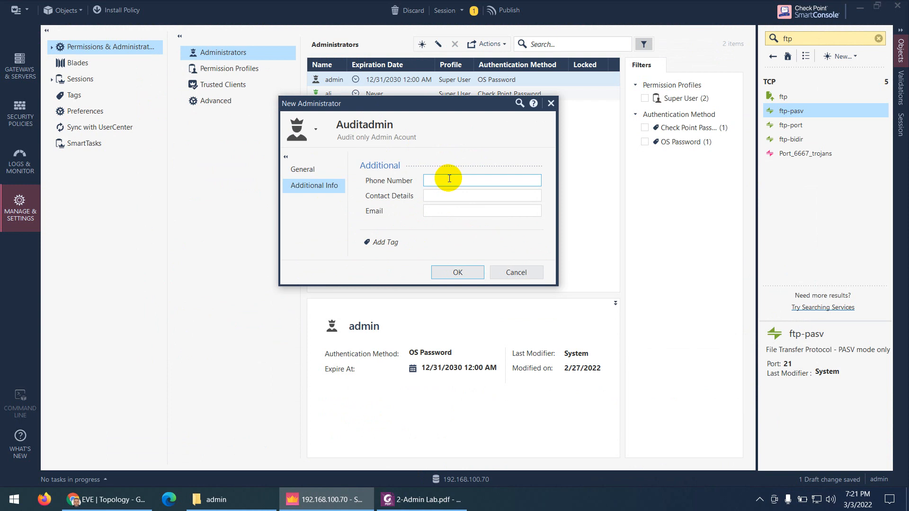
key("Tab")
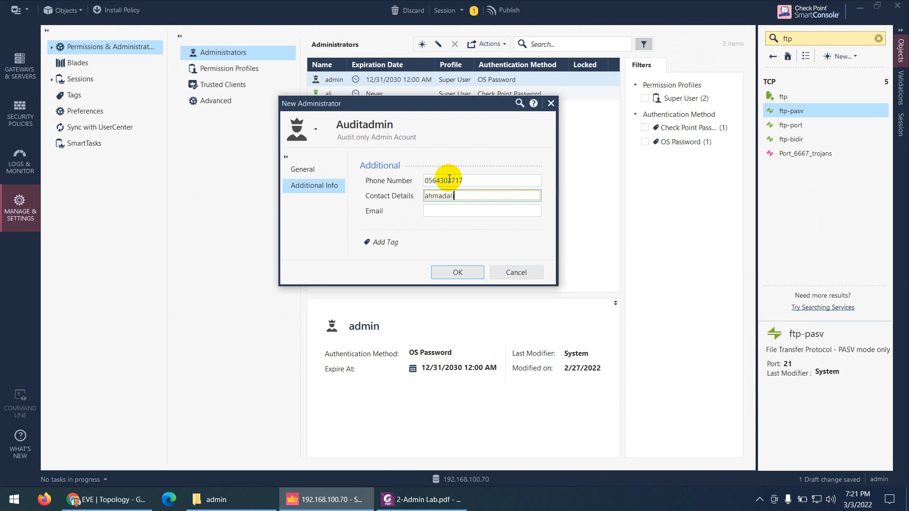
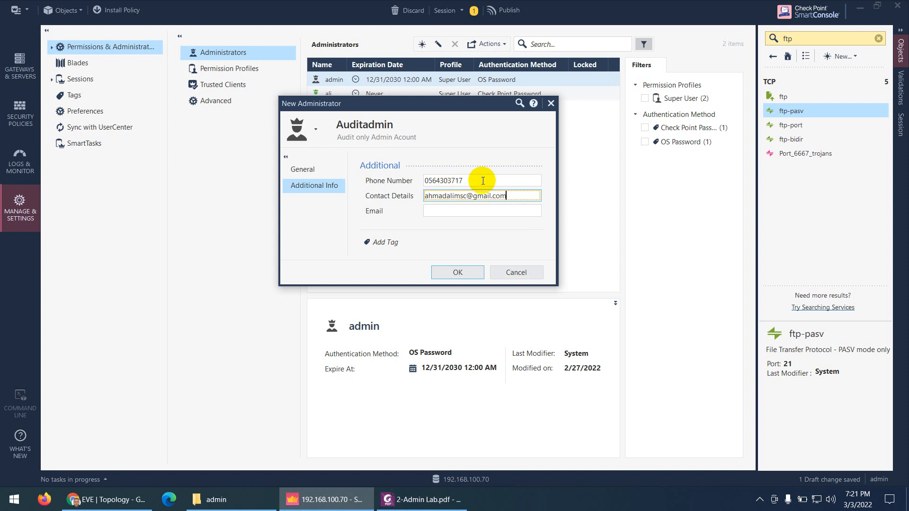
Copy the contact e-mail into the Email field and save Auditadmin
left_click_drag(498, 195, 410, 201)
key("ctrl+c")
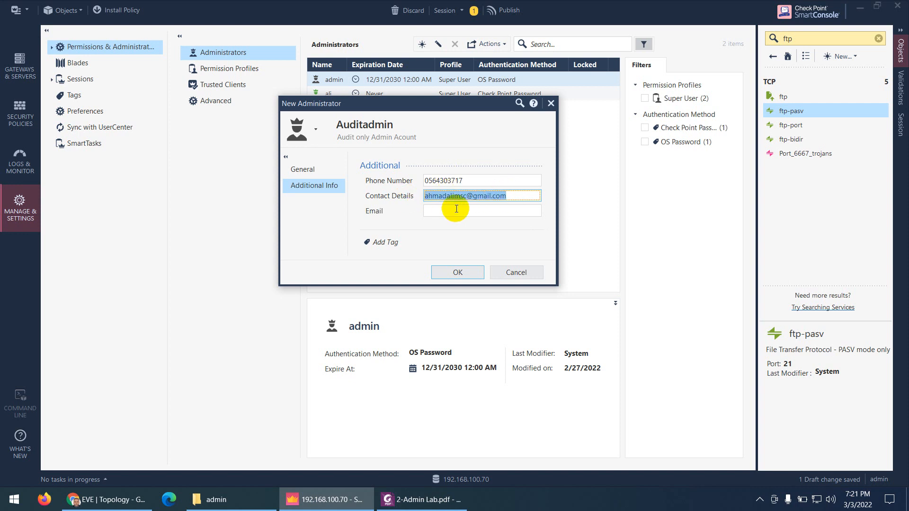
left_click(447, 210)
key("ctrl+v")
left_click(446, 266)
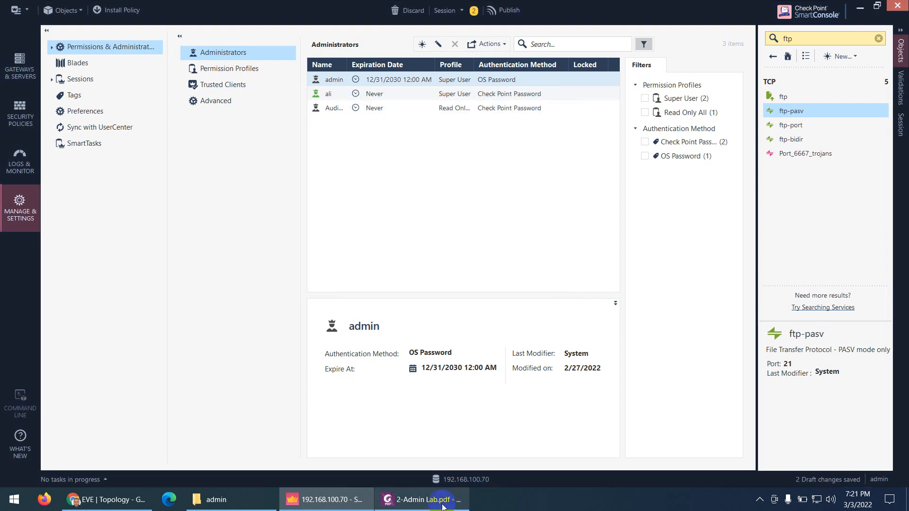
Skim guide pages 4–6, go back to page 1, and select 'ipsadmin' in the administrator table
left_click(421, 499)
scroll(443, 303, "down", 5)
scroll(443, 303, "down", 10)
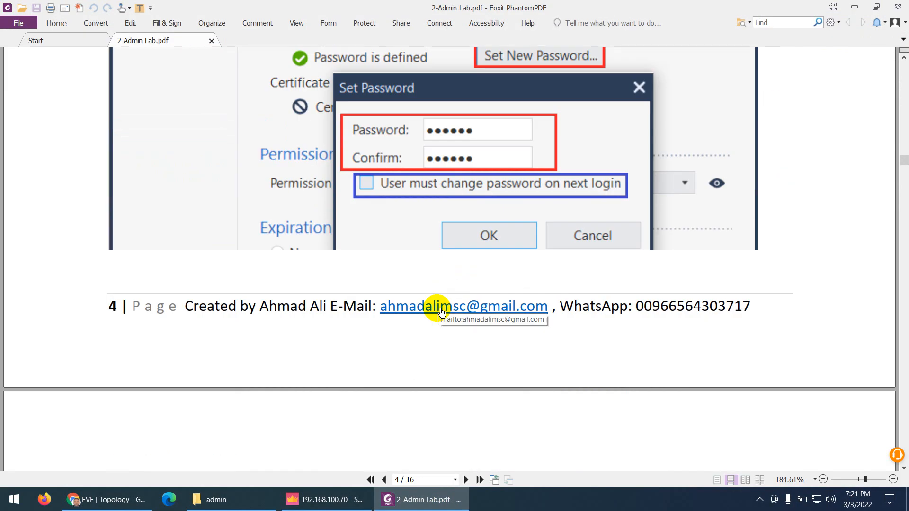
scroll(401, 320, "down", 15)
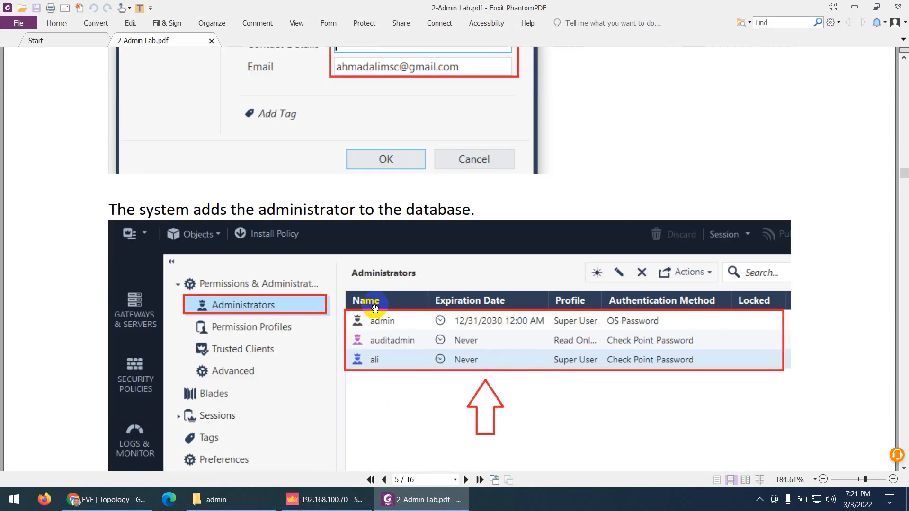
scroll(402, 297, "down", 10)
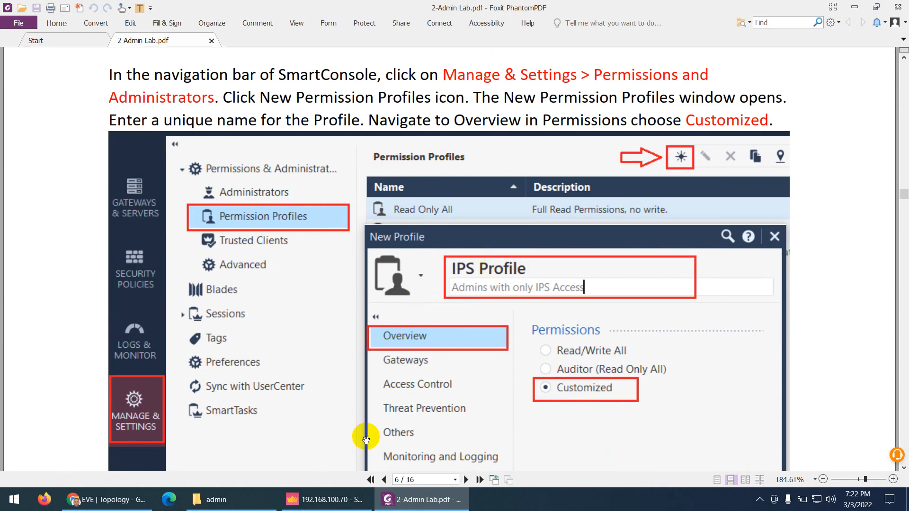
left_click(370, 479)
scroll(432, 365, "down", 10)
scroll(434, 365, "down", 5)
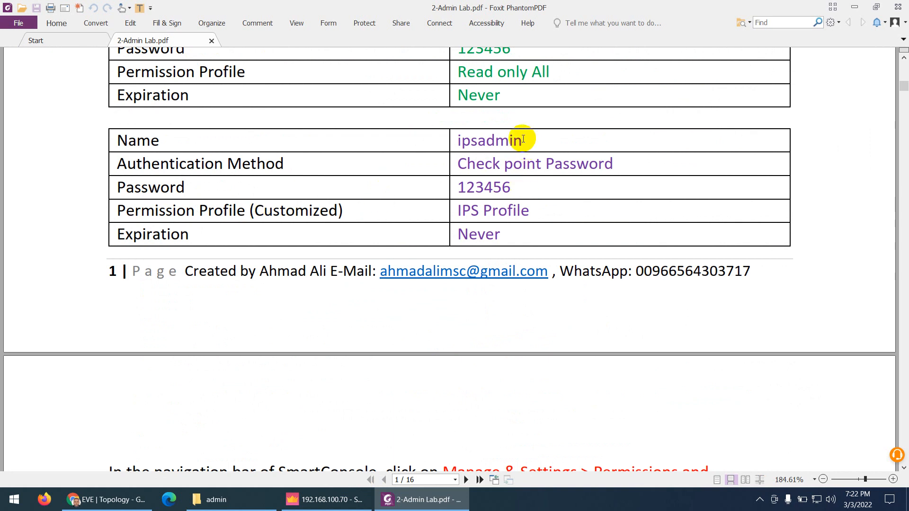
left_click_drag(523, 139, 457, 139)
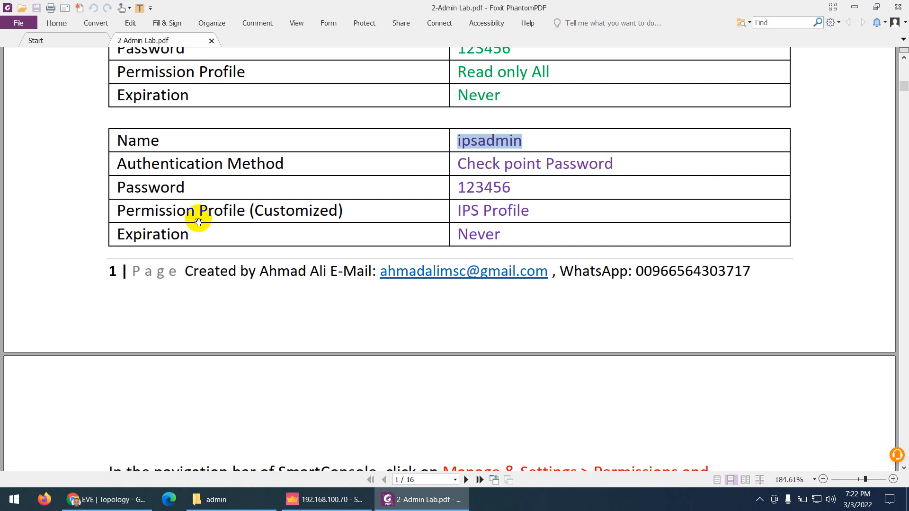
Start a new administrator named ipsadmin
left_click(321, 502)
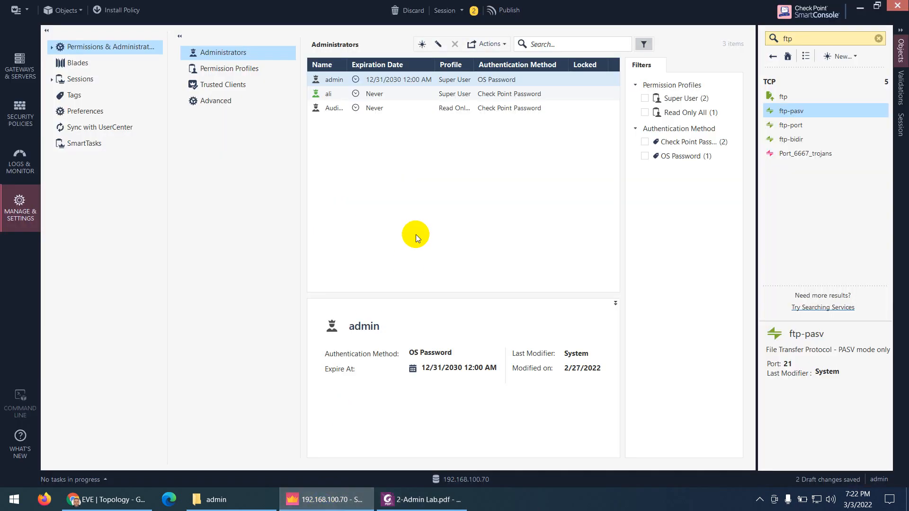
left_click(418, 44)
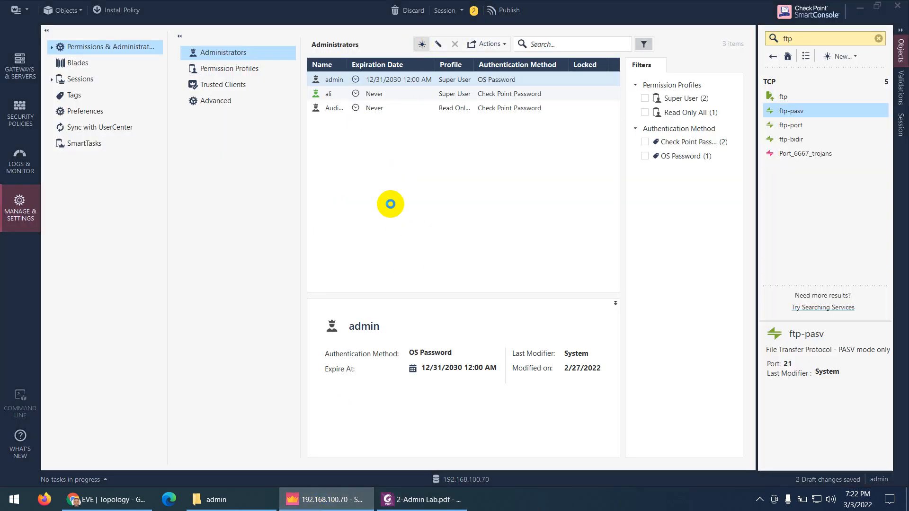
key("ctrl+v")
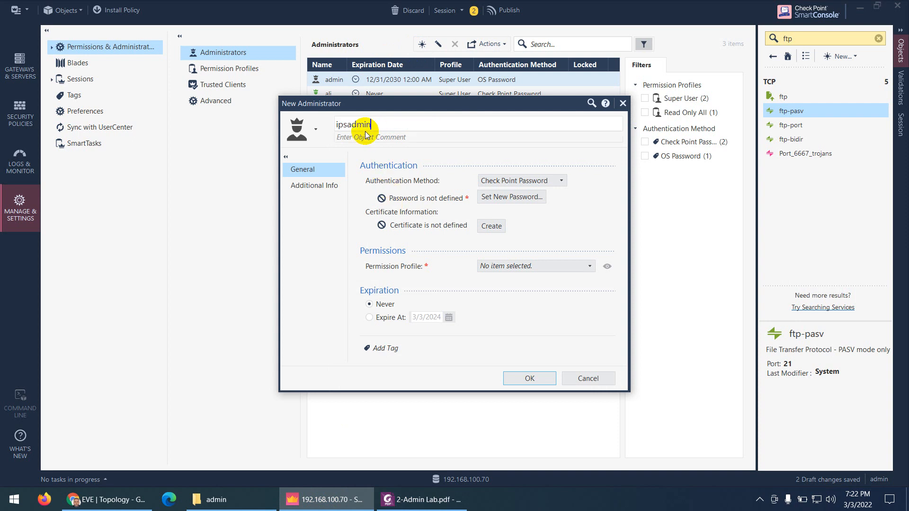
Open a new permission profile, cancel it, and discard the unfinished ipsadmin administrator
left_click(505, 267)
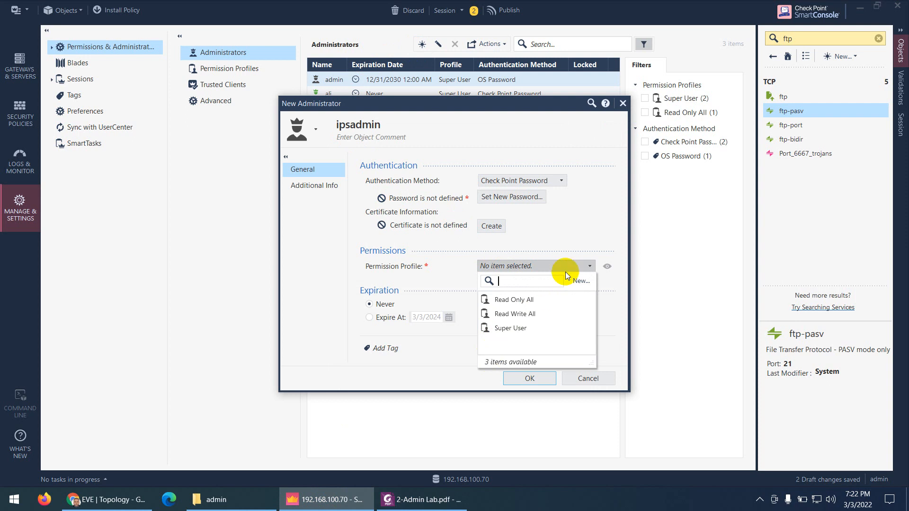
left_click(579, 280)
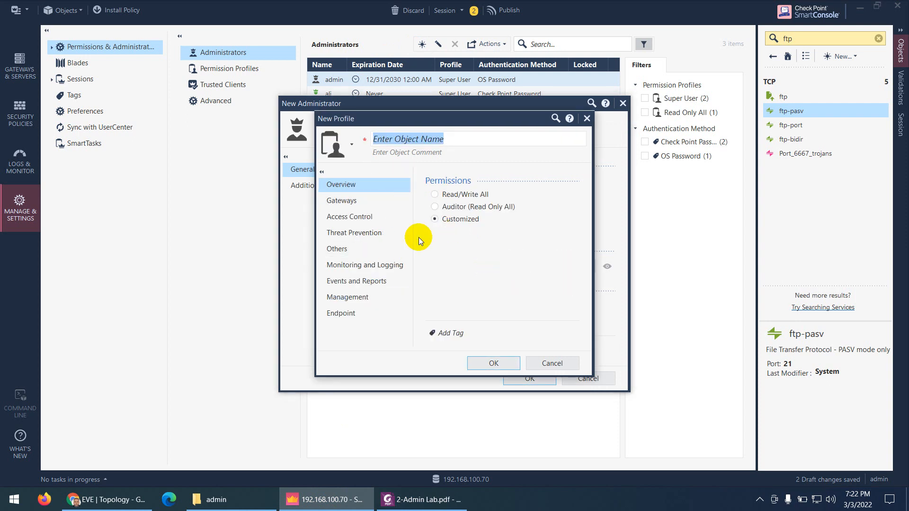
left_click(552, 362)
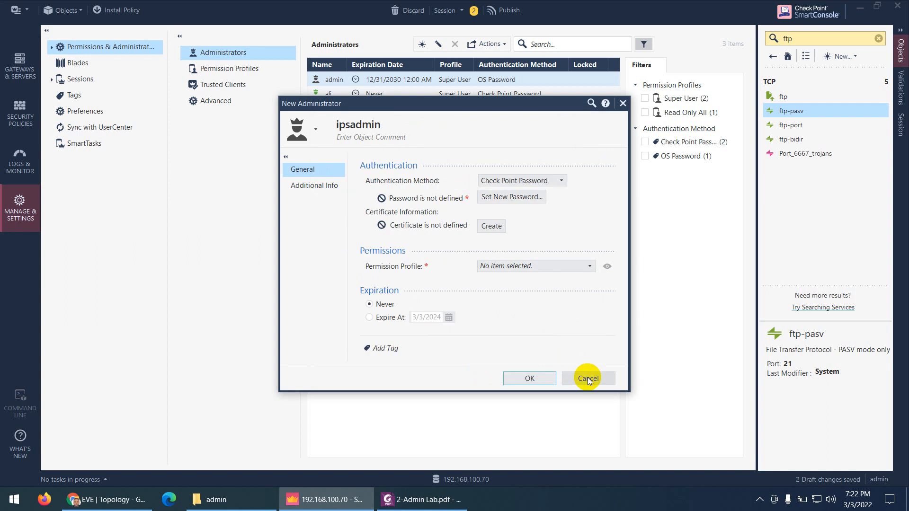
left_click(587, 379)
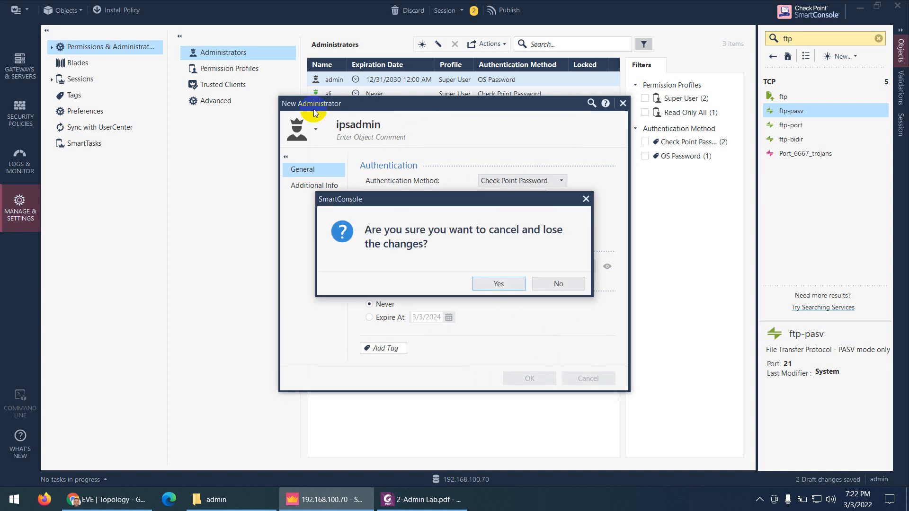
left_click(502, 283)
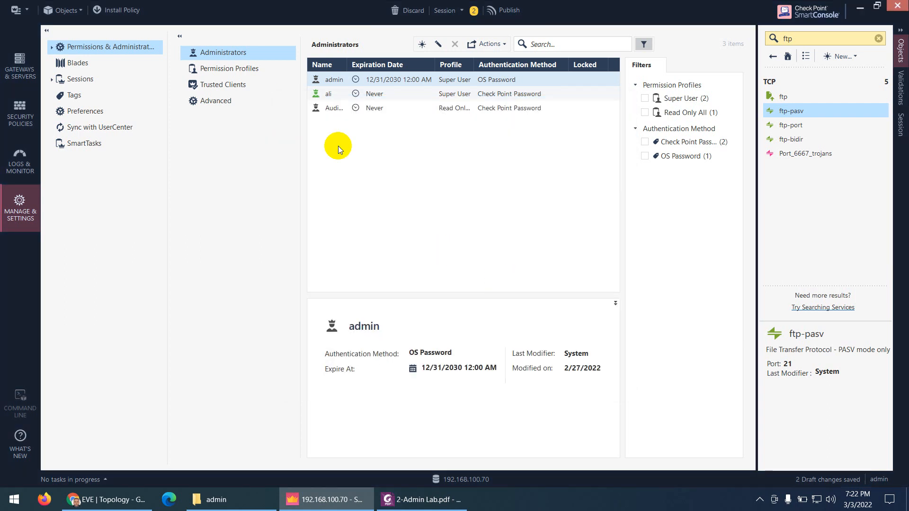
Show the Permission Profiles list, open a New Profile, and return to the guide's page 2
left_click(229, 74)
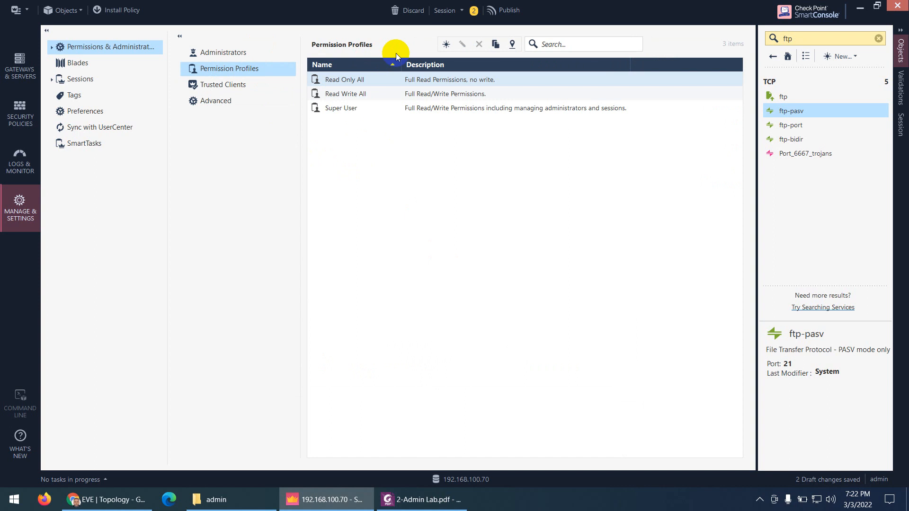
left_click(445, 45)
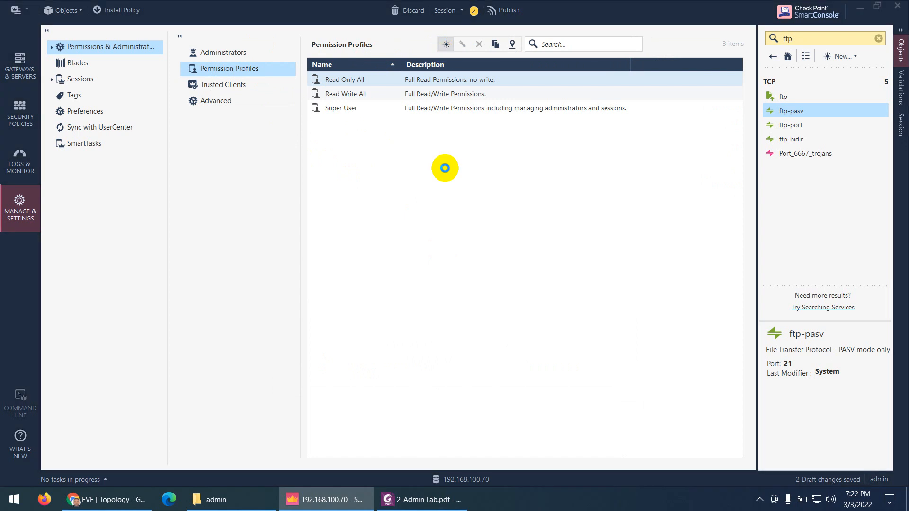
left_click(421, 499)
scroll(455, 355, "down", 20)
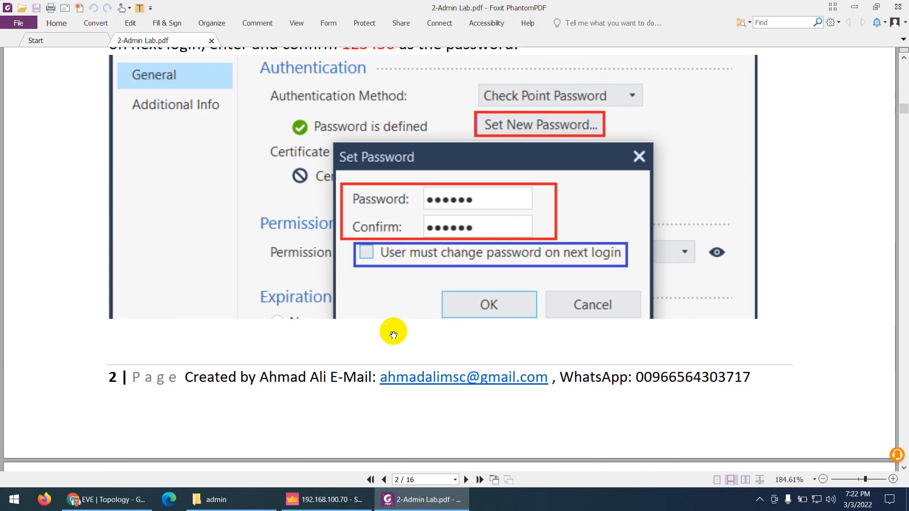
Find the guide's page 6 steps for a Customized permission profile, then return to SmartConsole
scroll(401, 330, "down", 15)
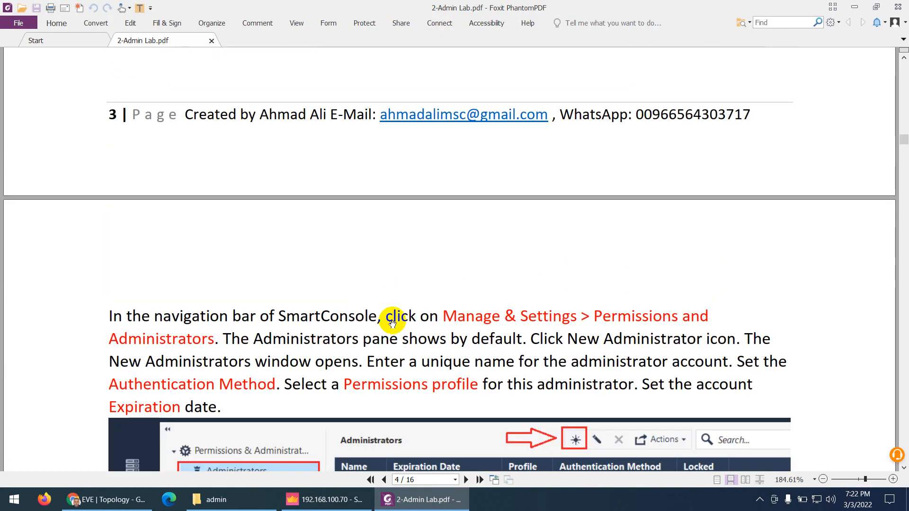
scroll(396, 324, "down", 15)
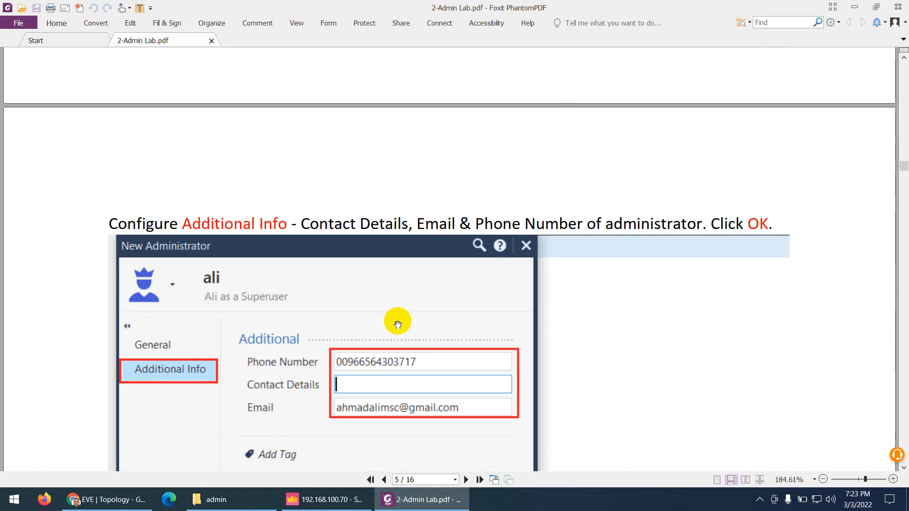
scroll(397, 324, "down", 15)
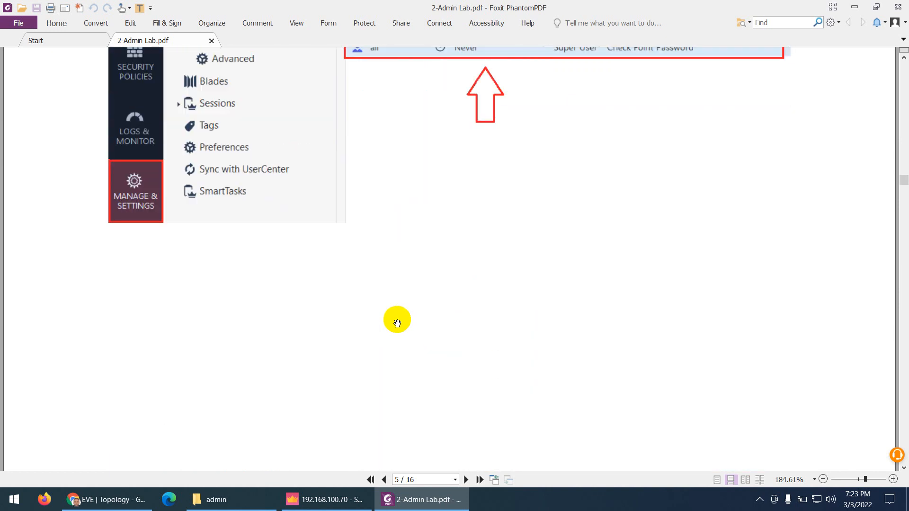
scroll(397, 322, "down", 1)
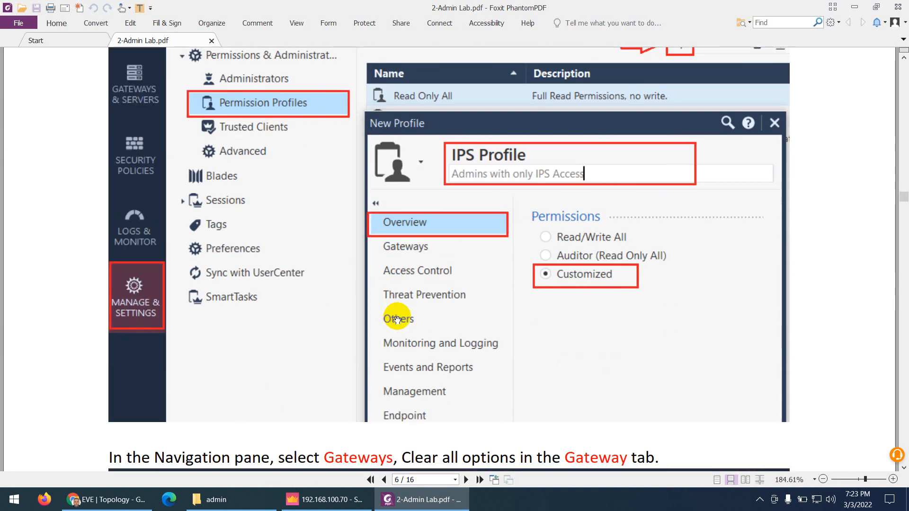
scroll(395, 318, "up", 2)
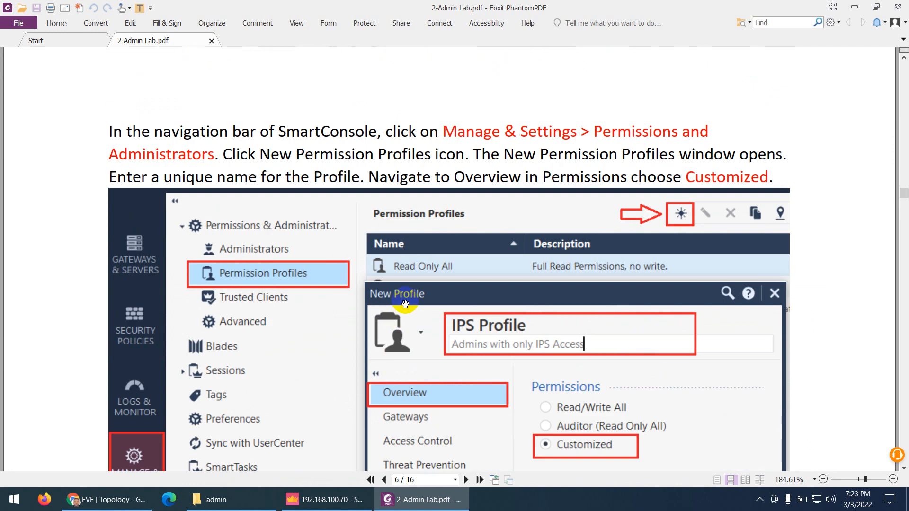
scroll(481, 339, "down", 1)
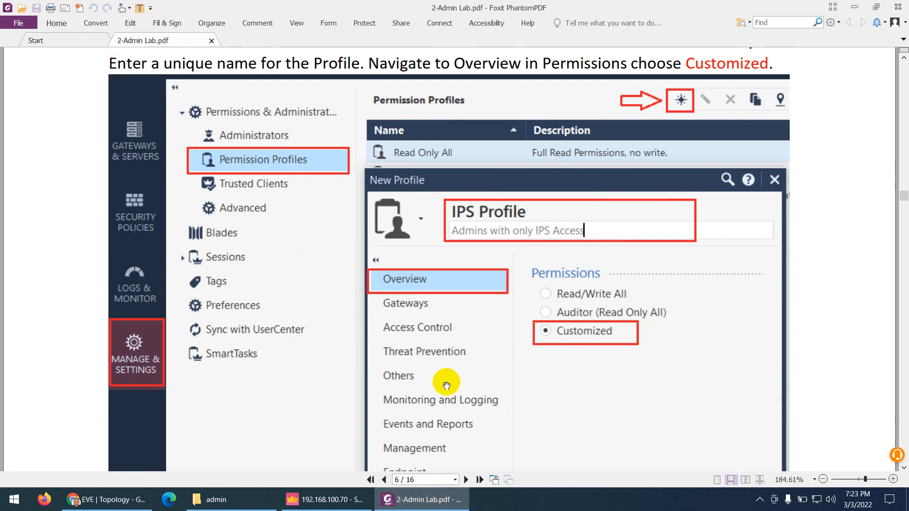
scroll(469, 227, "up", 2)
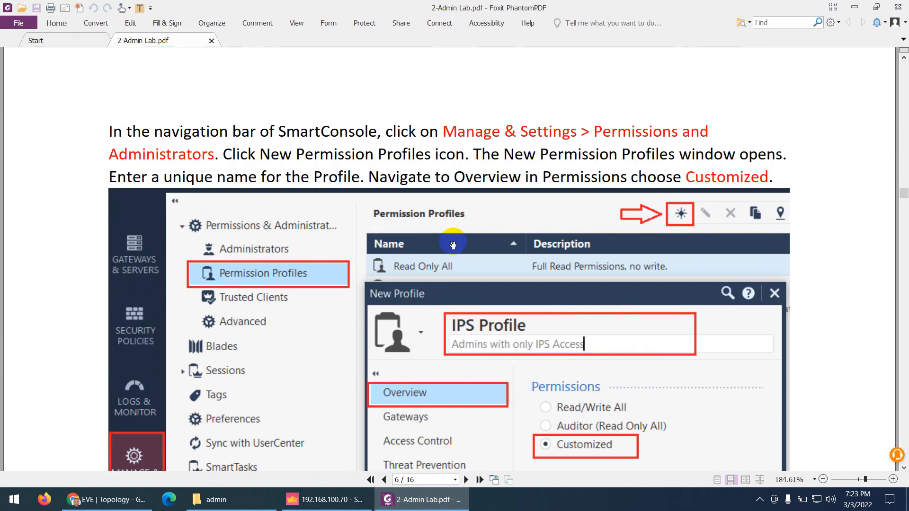
scroll(490, 297, "down", 2)
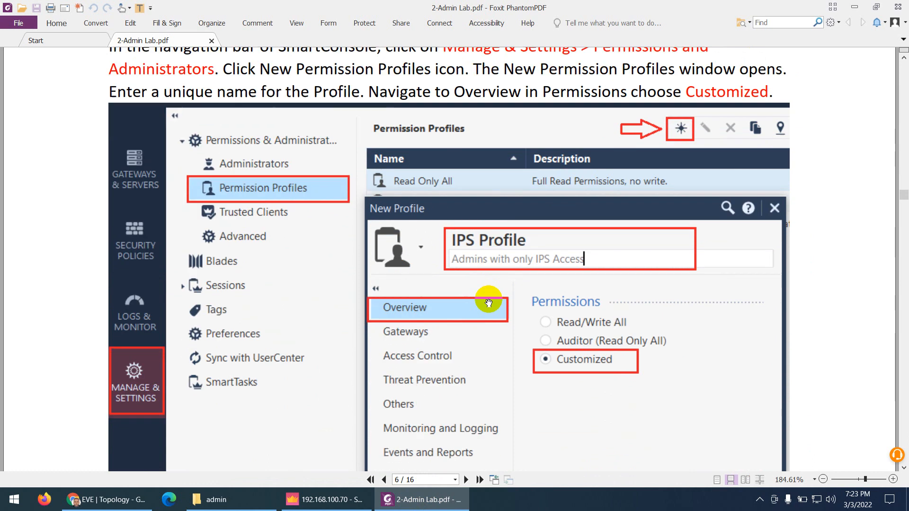
left_click(325, 498)
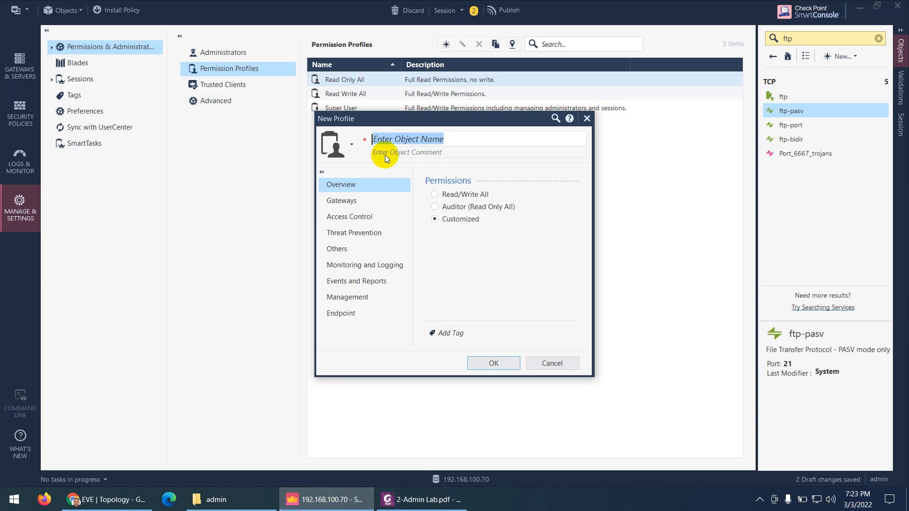
Name the profile 'IPS Profile', add comment 'This is Customized IPS Profile', and return to the guide
type("le")
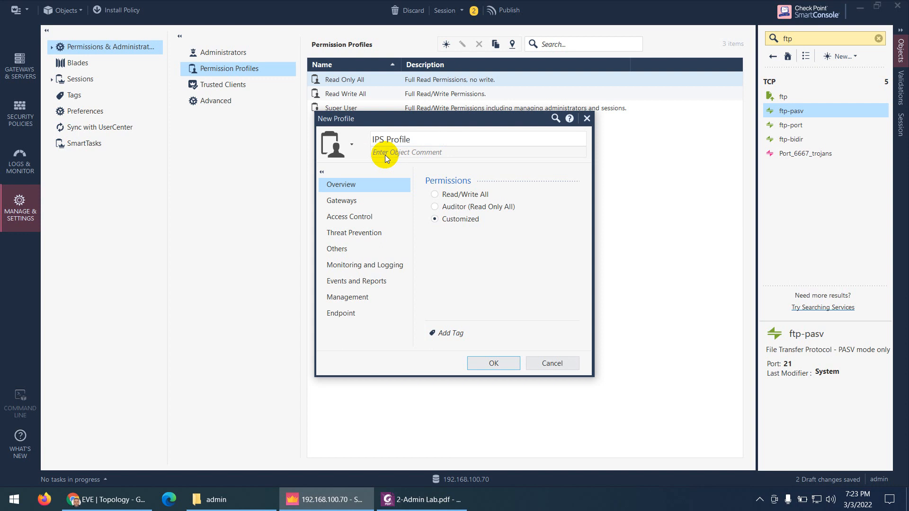
left_click(386, 155)
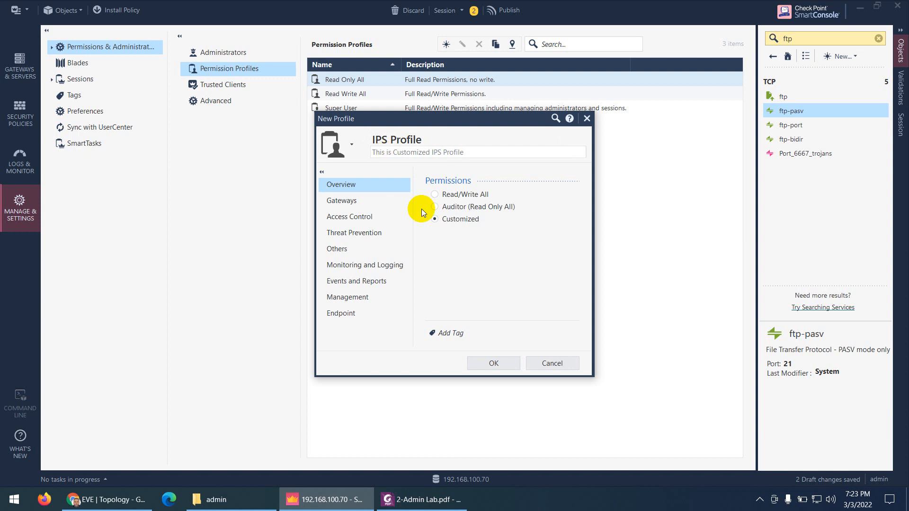
left_click(424, 499)
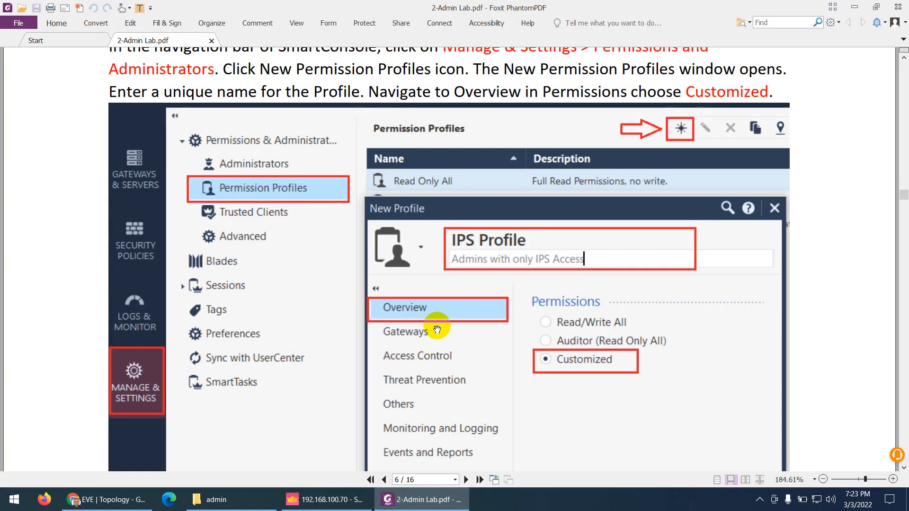
Read the guide's step on clearing all Gateways permissions, then go back to the profile dialog
scroll(436, 329, "down", 5)
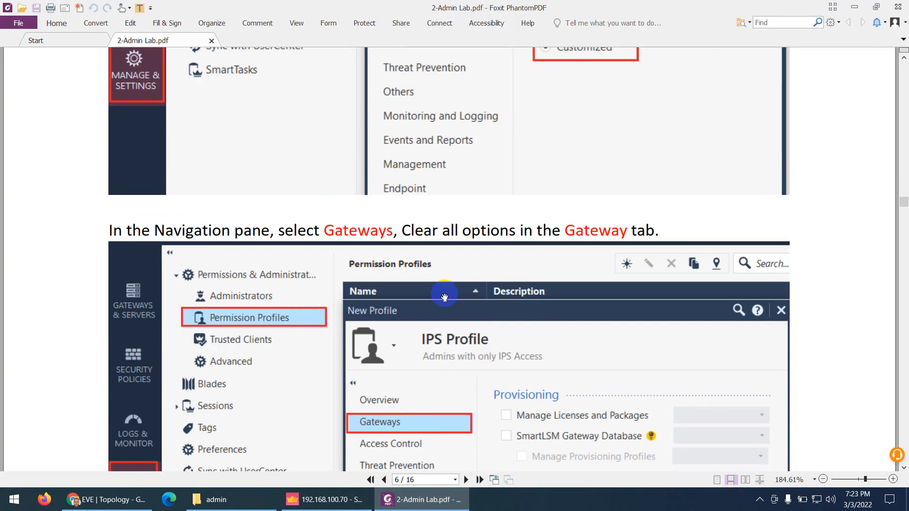
scroll(436, 284, "up", 3)
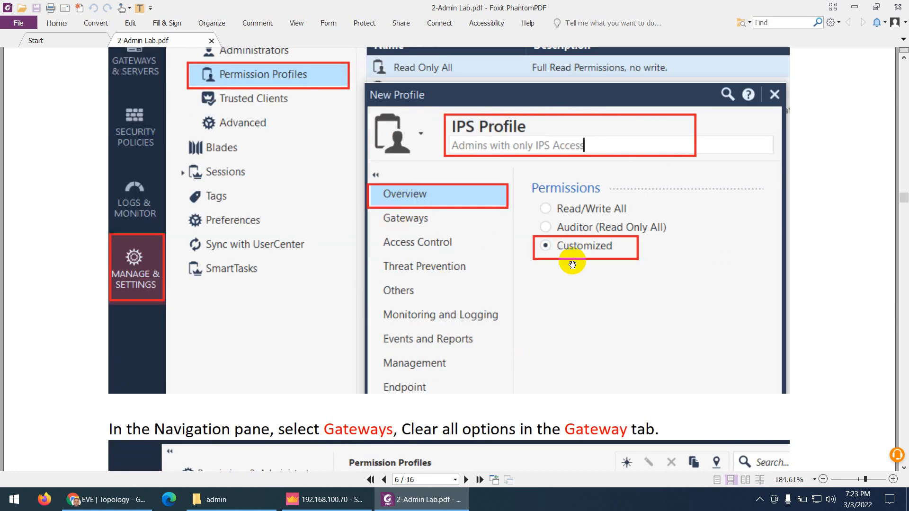
scroll(487, 304, "down", 5)
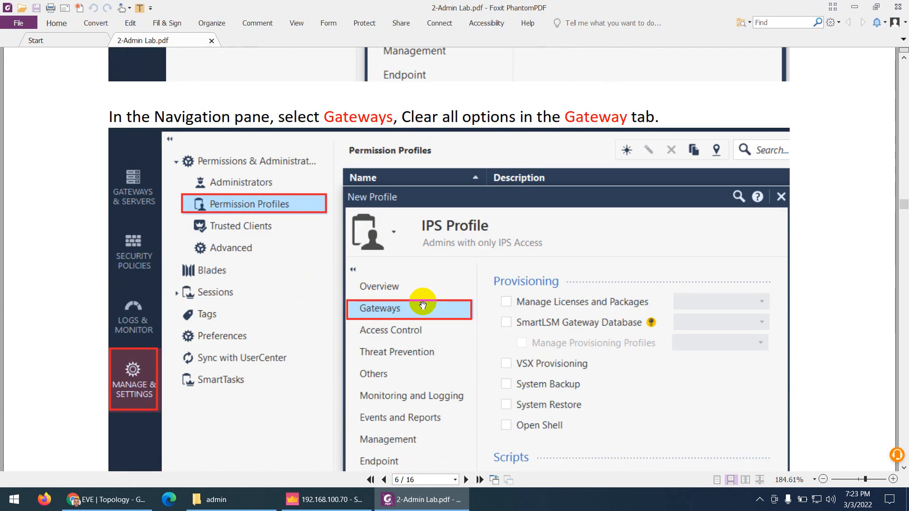
scroll(423, 305, "down", 1)
left_click(326, 499)
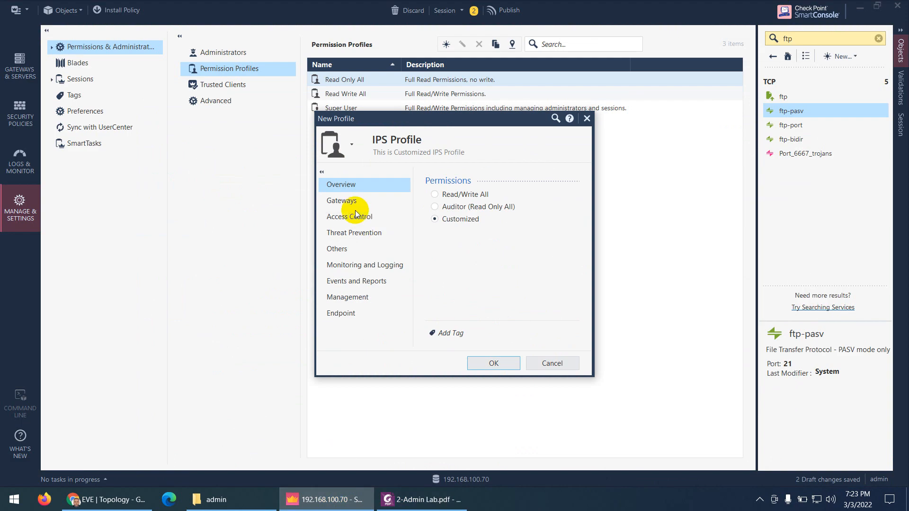
On IPS Profile's Gateways page, consult the guide and uncheck Manage Licenses and Packages
left_click(345, 202)
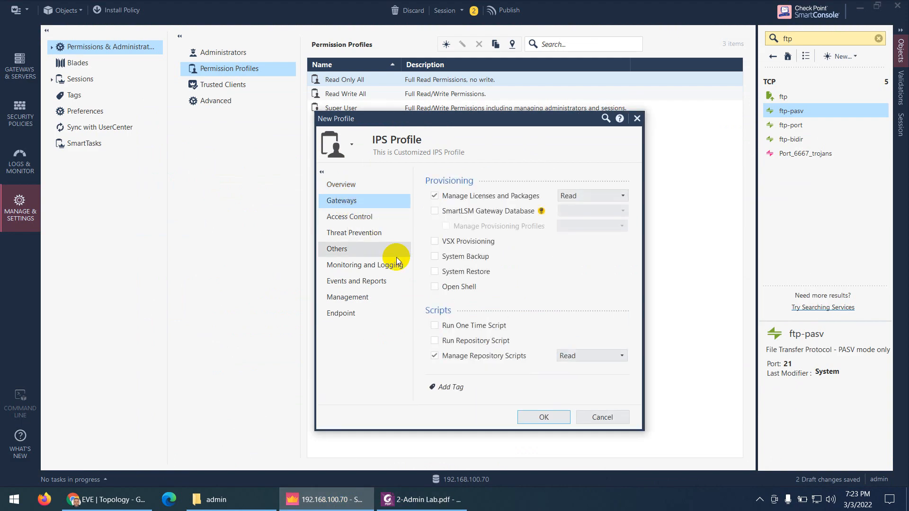
left_click(421, 500)
scroll(431, 276, "down", 1)
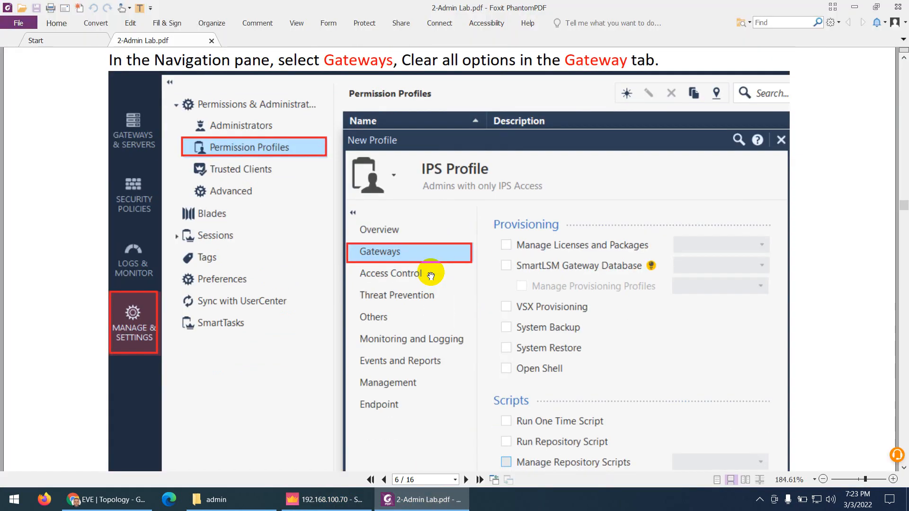
scroll(430, 276, "down", 1)
scroll(433, 251, "up", 2)
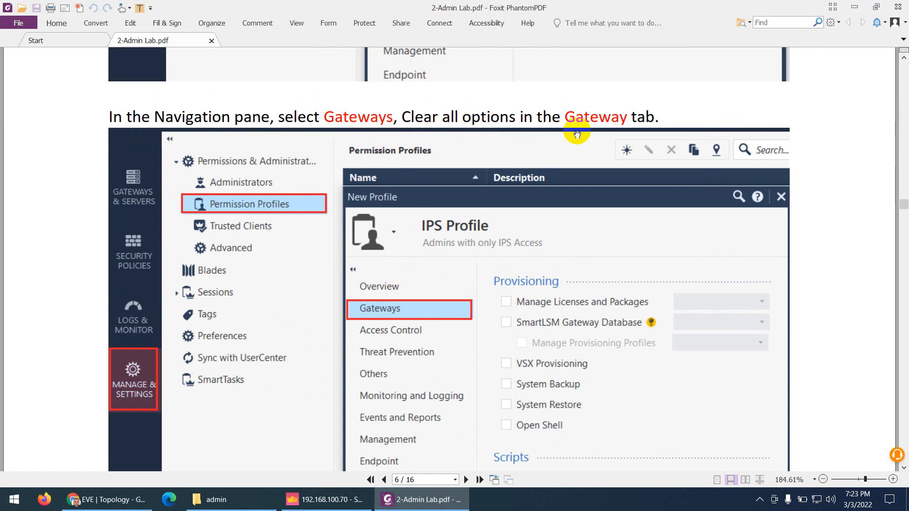
left_click(425, 506)
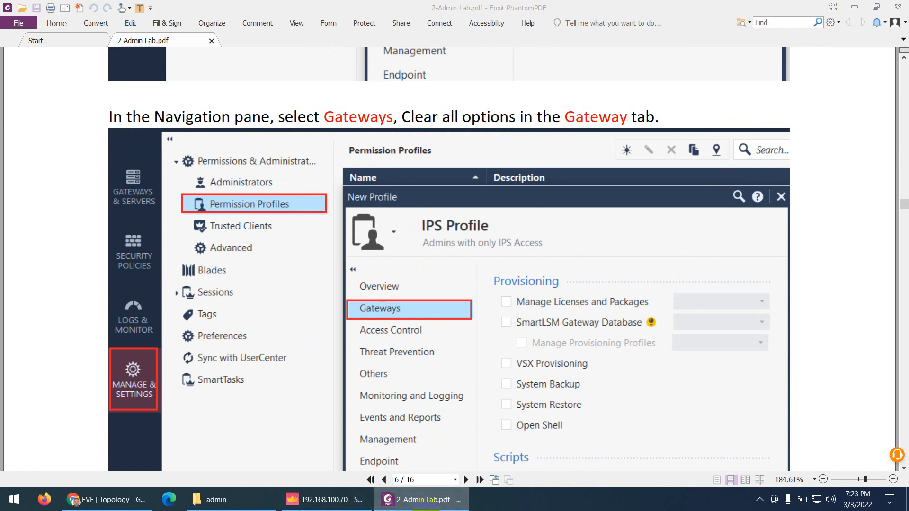
left_click(435, 196)
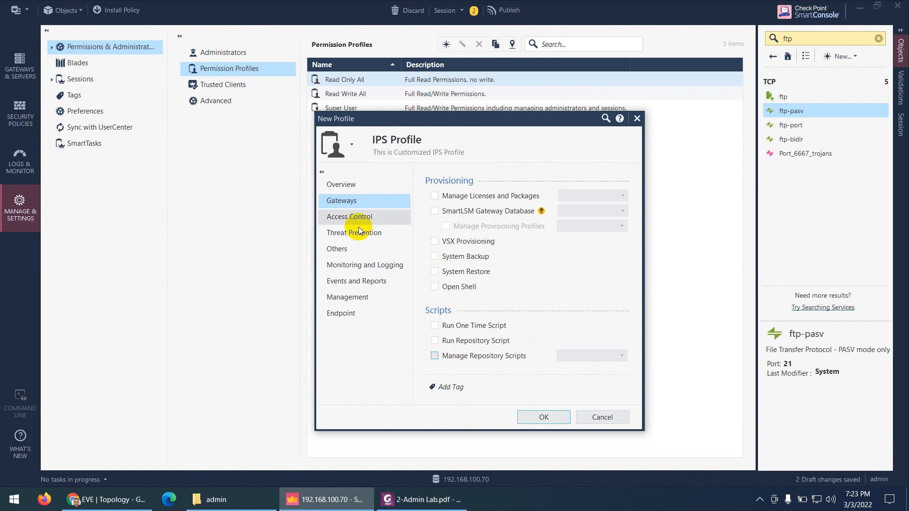
left_click(348, 217)
key("alt+Tab")
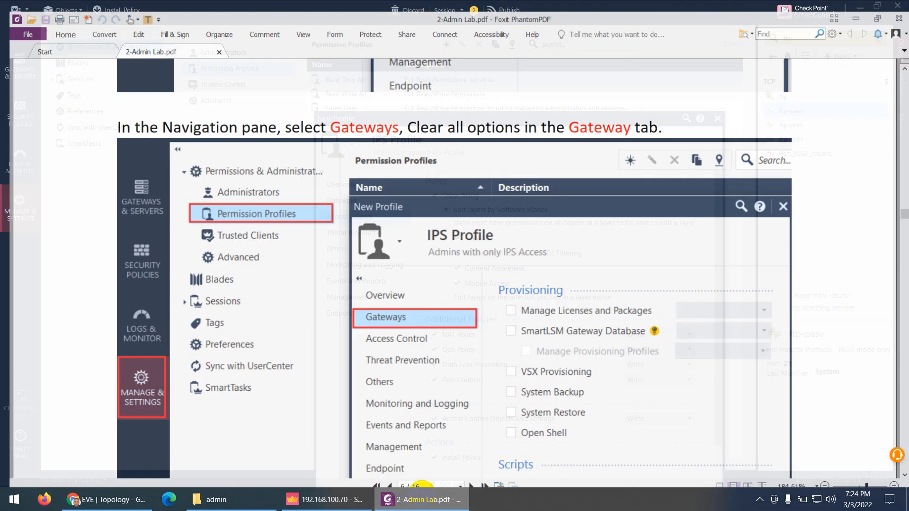
Clear the Show Policy, NAT Policy, QoS Policy and Data Loss Prevention permissions
scroll(411, 284, "down", 7)
scroll(412, 284, "down", 6)
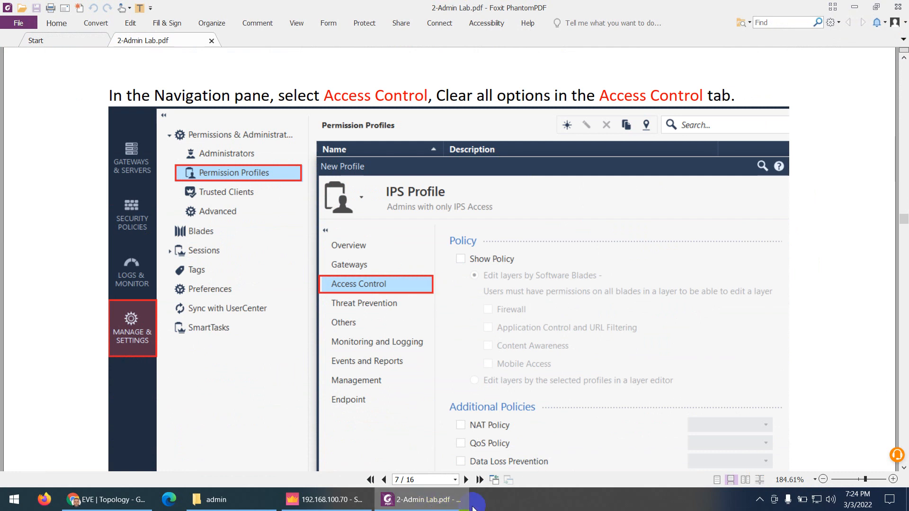
left_click(451, 504)
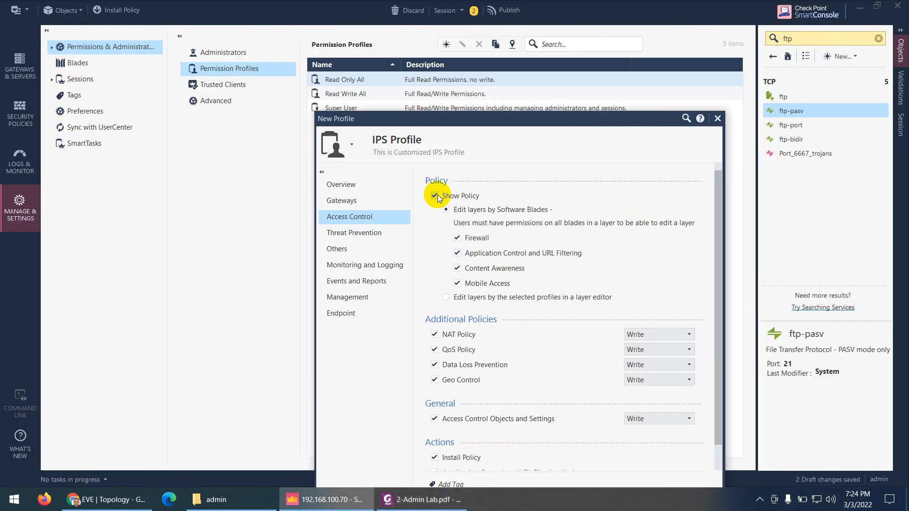
left_click(434, 195)
left_click(434, 335)
left_click(434, 350)
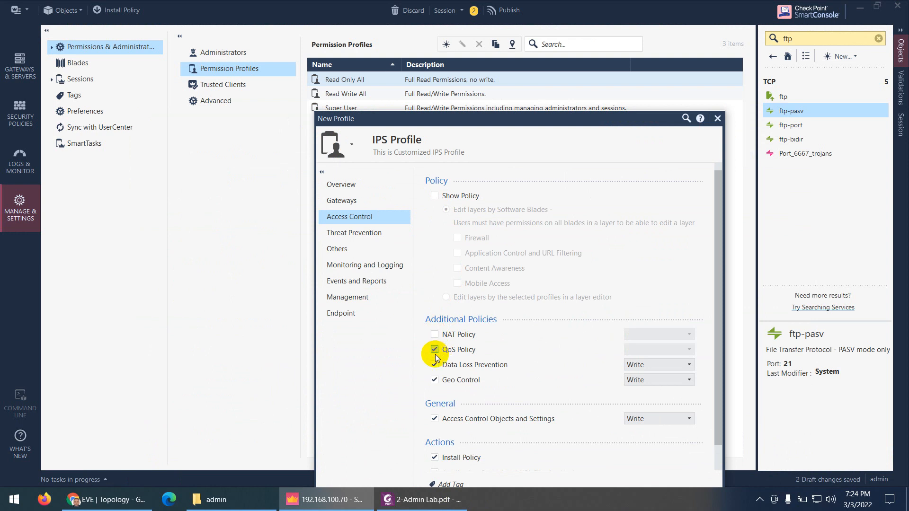
left_click(434, 365)
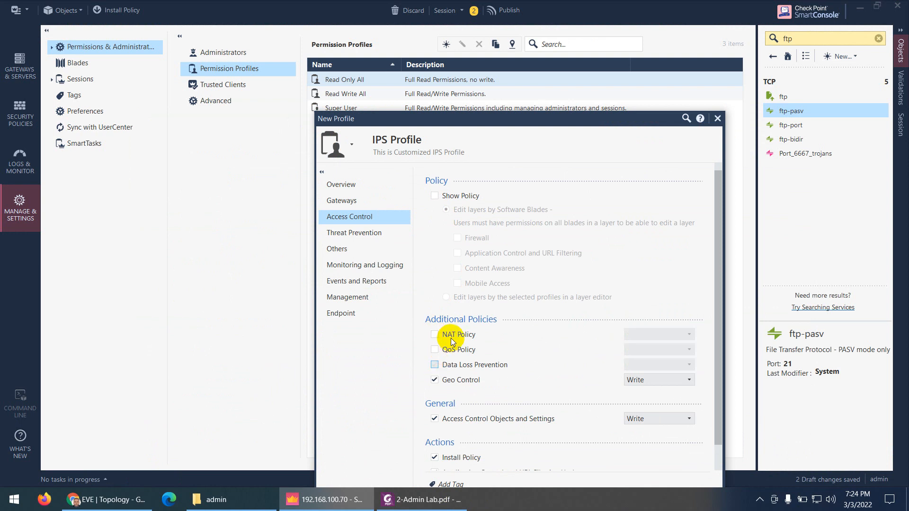
Clear the Geo Control, Access Control Objects and Settings, and Install Policy permissions
left_click(434, 379)
scroll(466, 407, "down", 1)
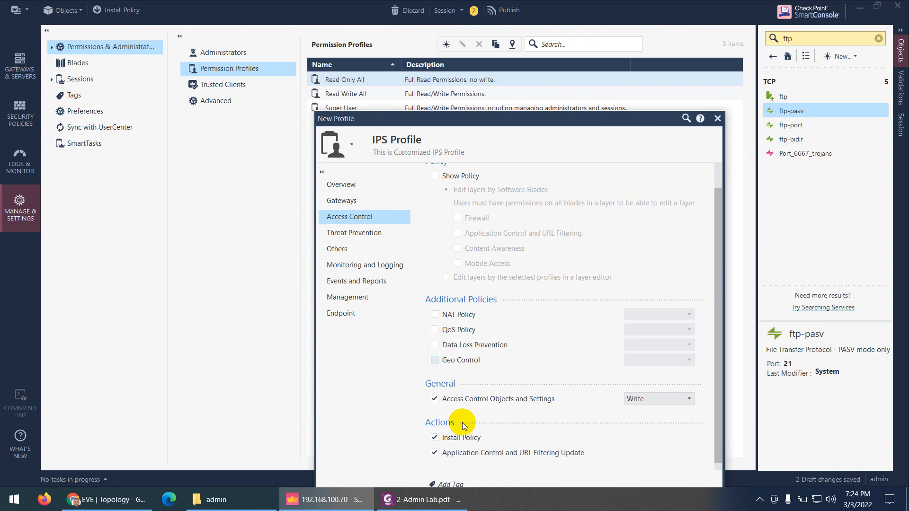
left_click(434, 399)
left_click(435, 439)
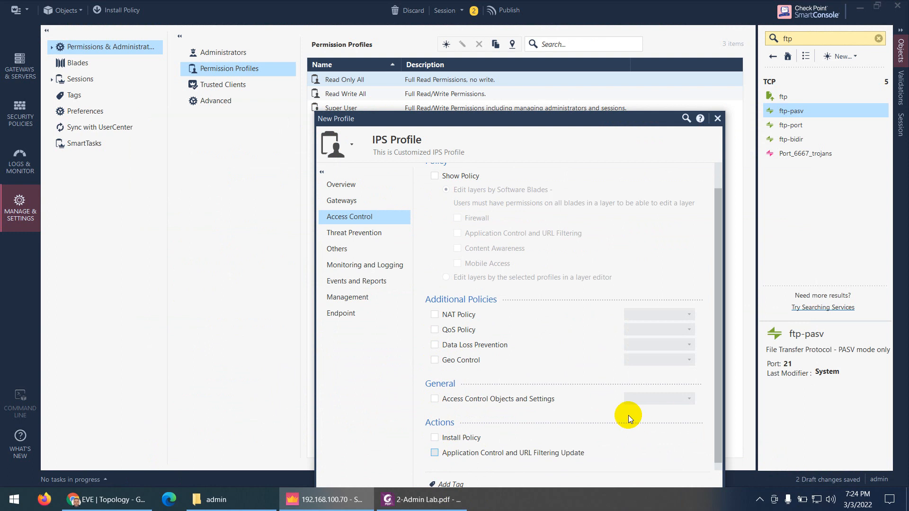
left_click(354, 234)
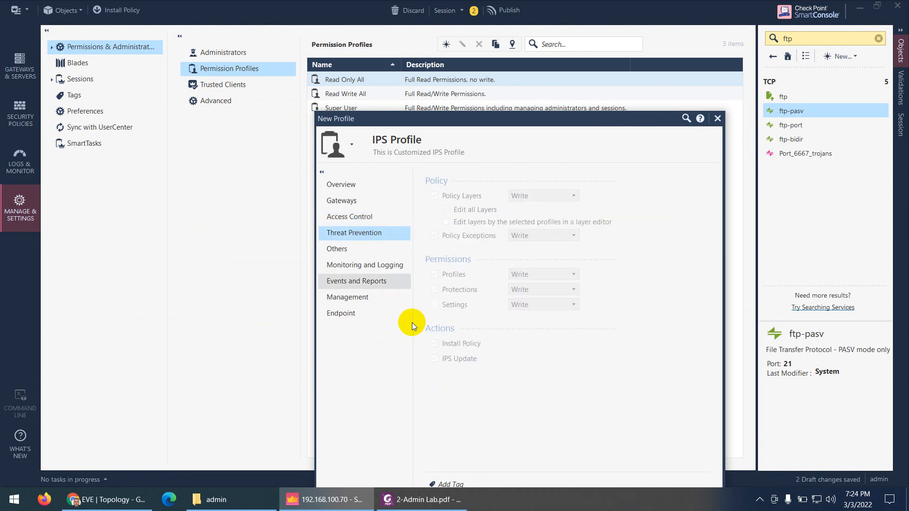
Read the lab guide's Threat Prevention permission settings, moving between the PDF and the profile dialog
left_click(444, 502)
scroll(355, 233, "down", 7)
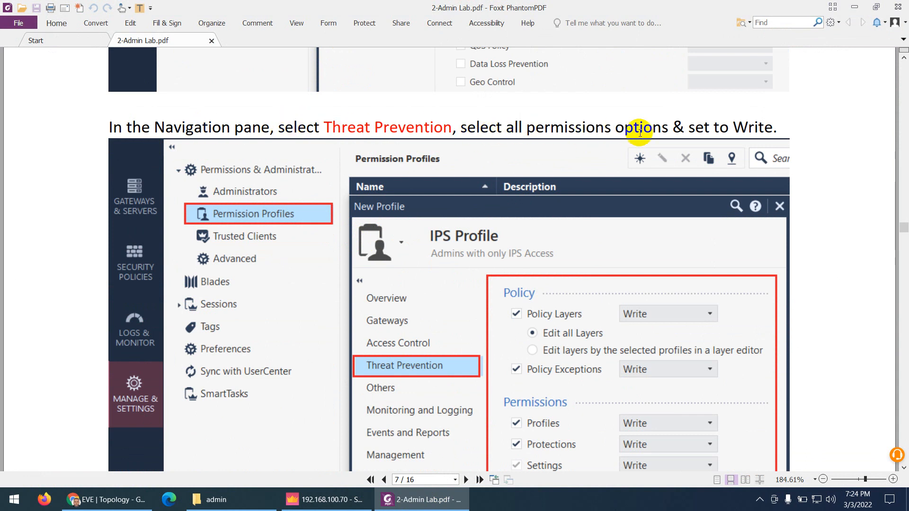
scroll(660, 226, "down", 3)
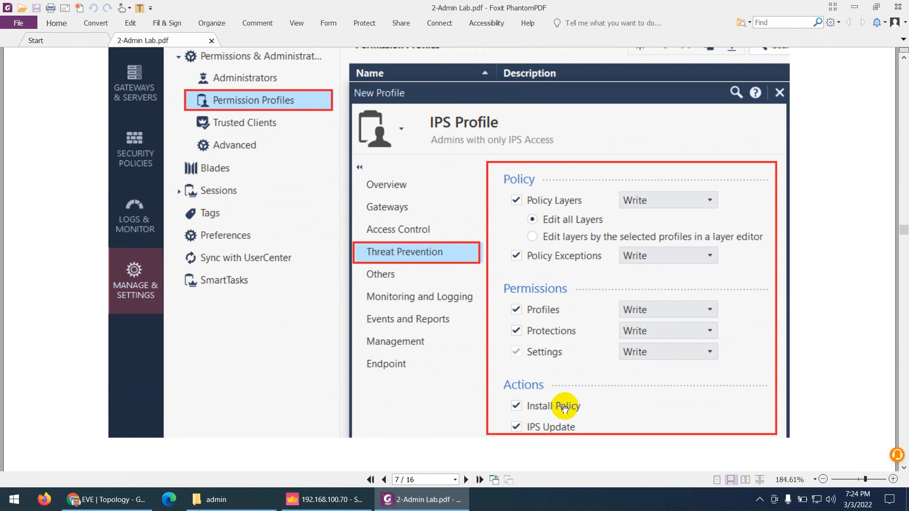
left_click(338, 502)
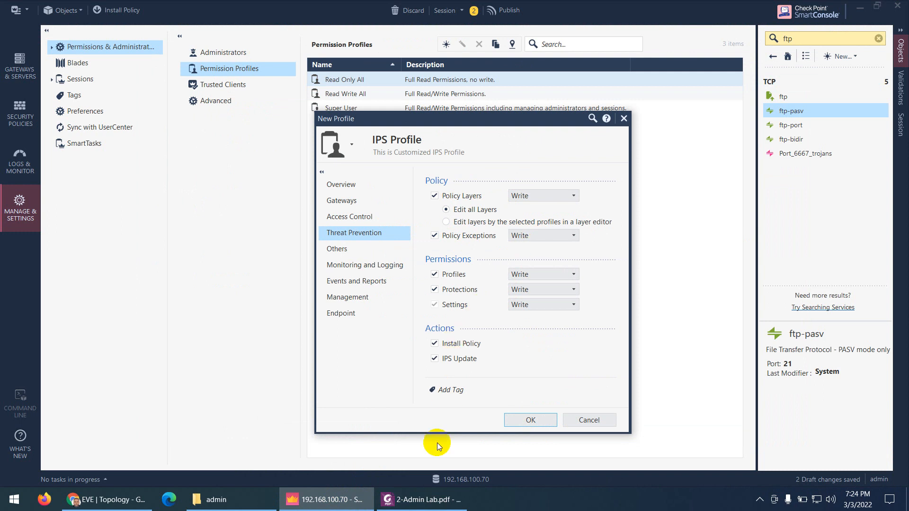
left_click(419, 498)
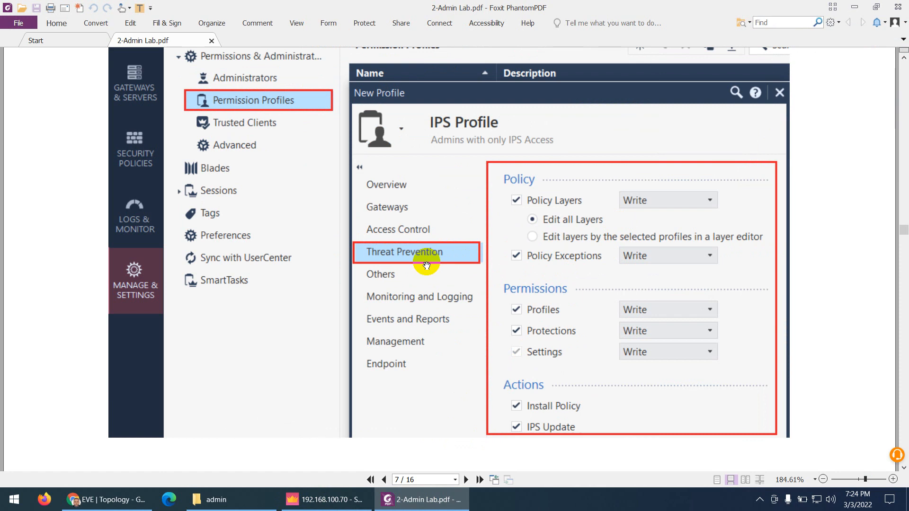
left_click(447, 505)
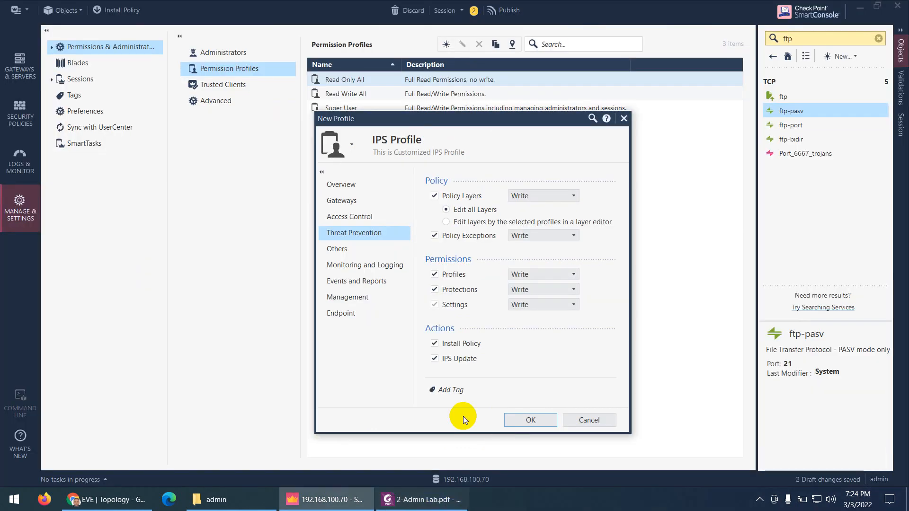
Open the Others permissions page and check the guide's required settings for it
left_click(342, 250)
left_click(421, 499)
scroll(392, 323, "down", 5)
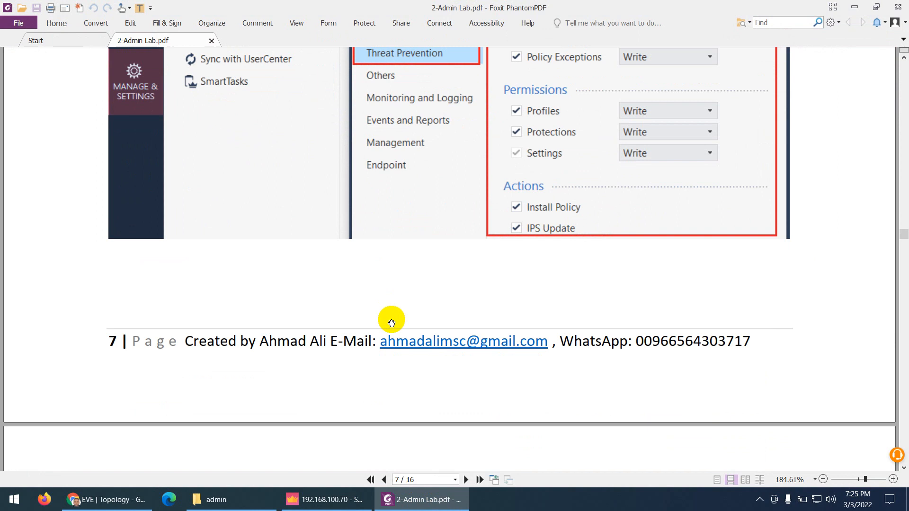
scroll(391, 323, "down", 10)
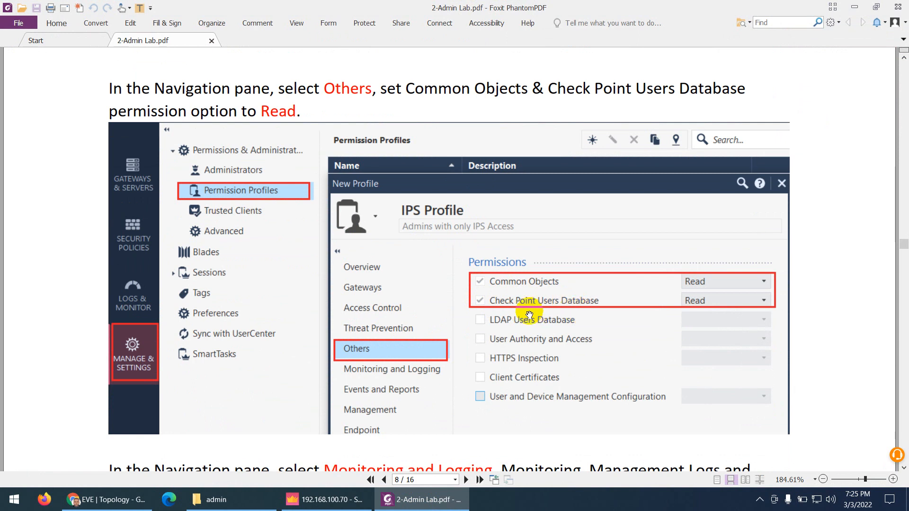
scroll(544, 312, "down", 3)
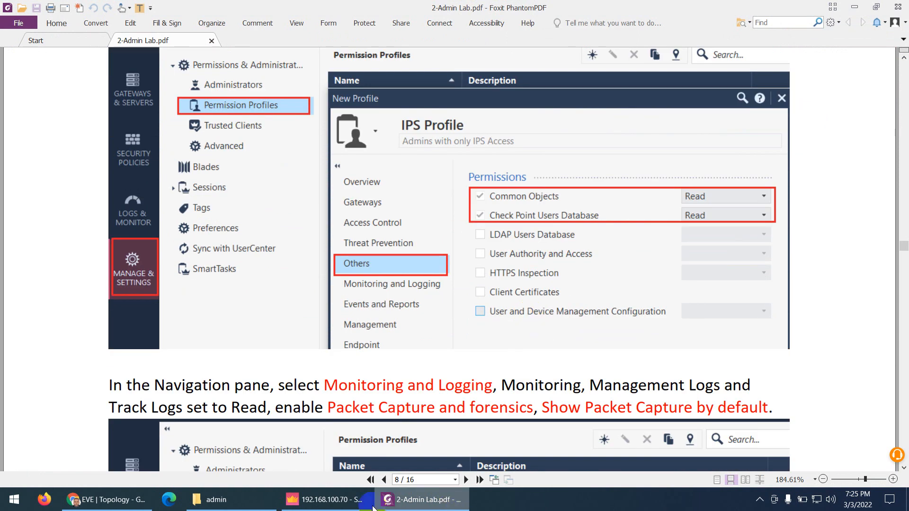
left_click(331, 500)
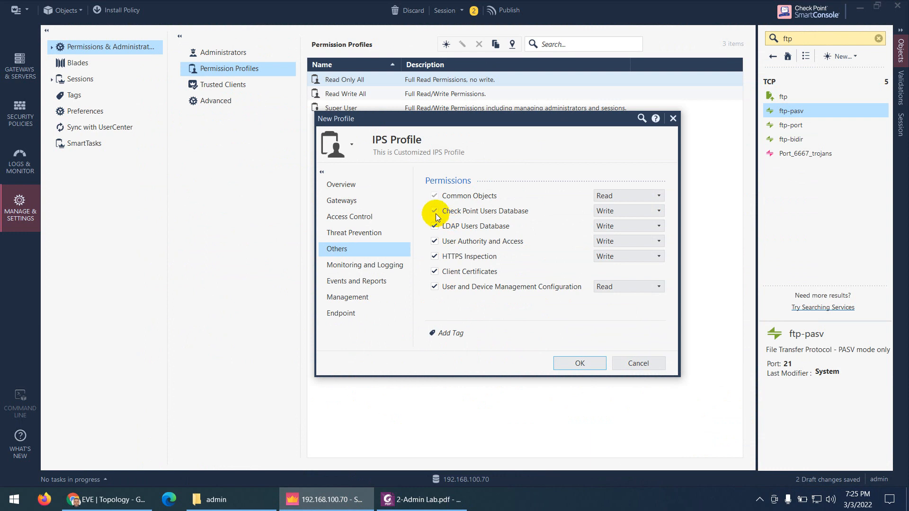
Clear LDAP, User Authority, HTTPS Inspection and User and Device Management; set Check Point Users Database to Read
left_click(434, 225)
left_click(434, 241)
left_click(434, 256)
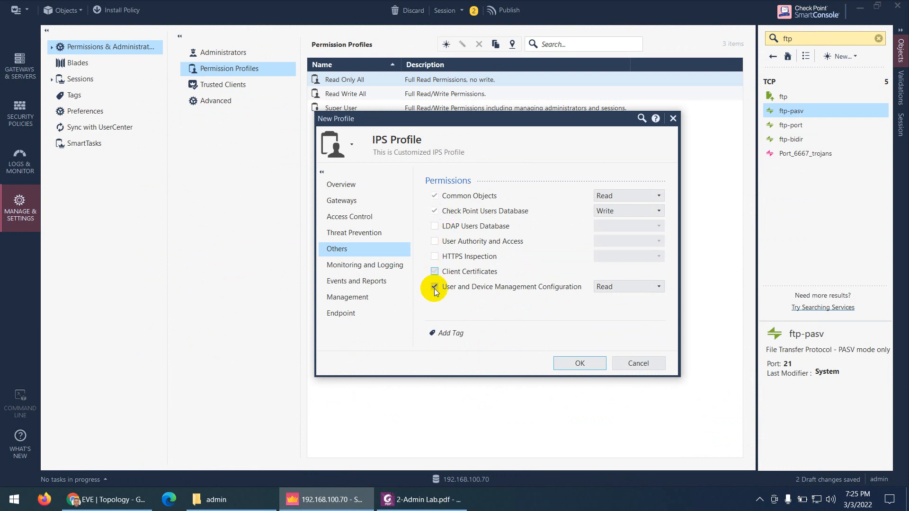
left_click(434, 286)
left_click(609, 211)
left_click(611, 221)
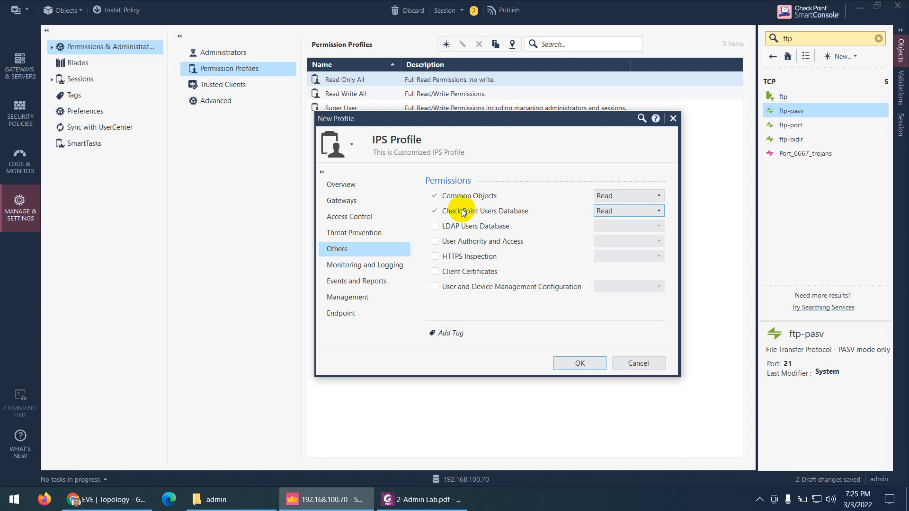
Open the Monitoring and Logging page and review the guide's settings for it
left_click(349, 267)
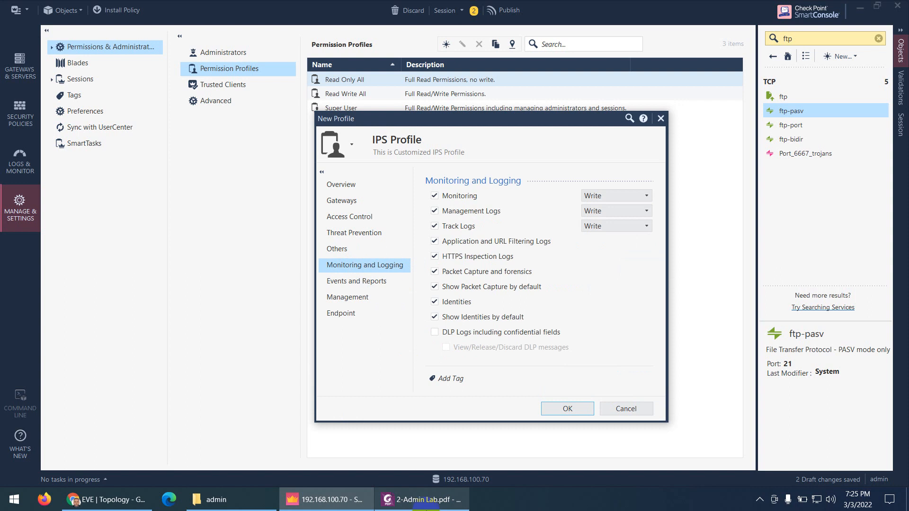
left_click(429, 499)
scroll(430, 298, "down", 6)
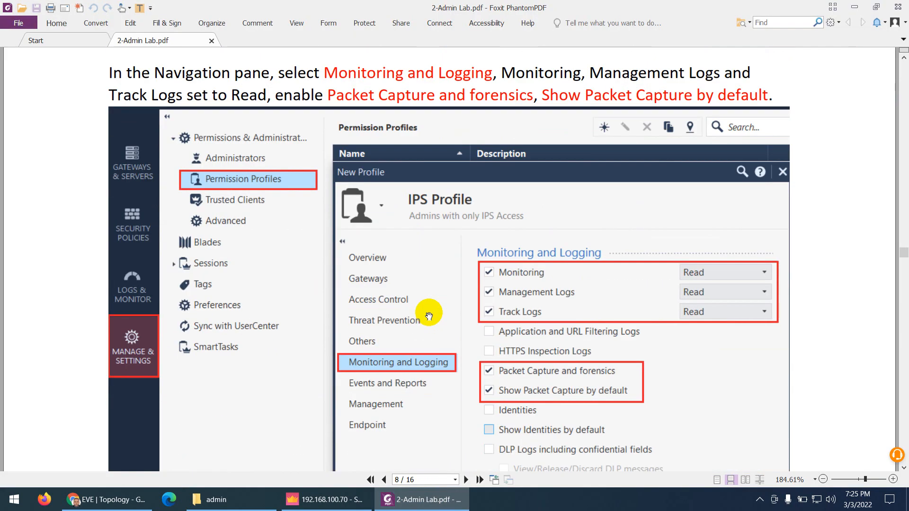
scroll(490, 291, "down", 1)
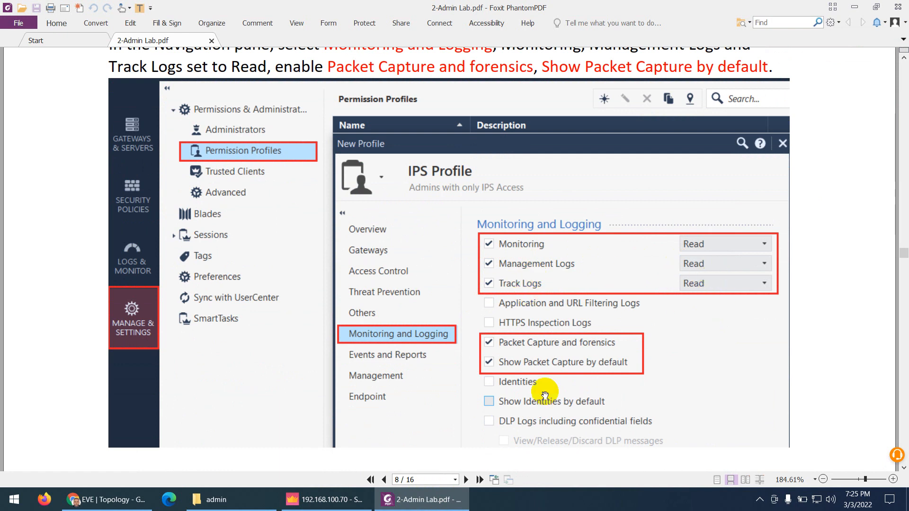
left_click(426, 500)
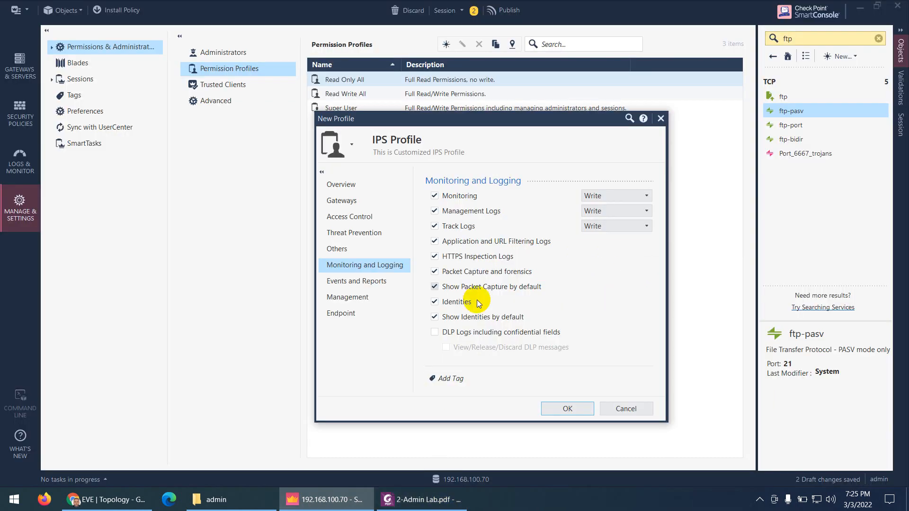
Set Monitoring, Management Logs and Track Logs to Read
left_click(603, 198)
left_click(600, 209)
left_click(599, 211)
left_click(597, 224)
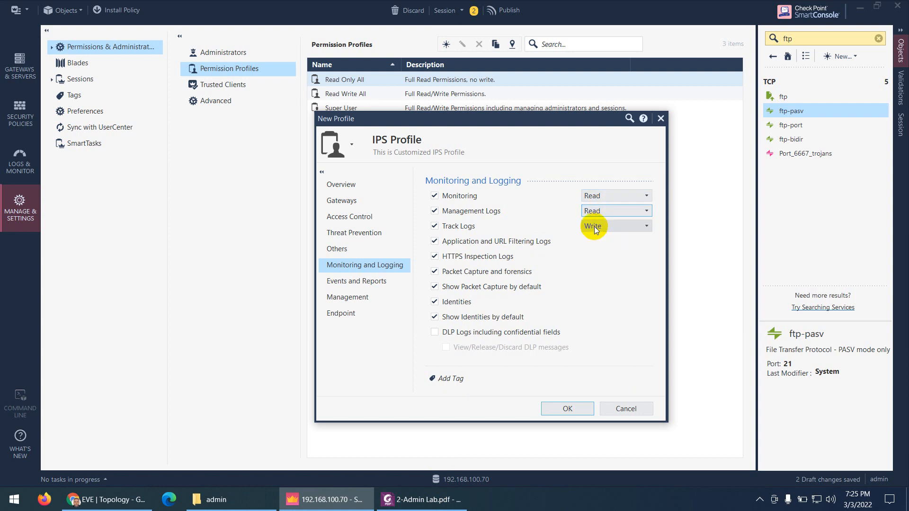
left_click(595, 227)
left_click(594, 239)
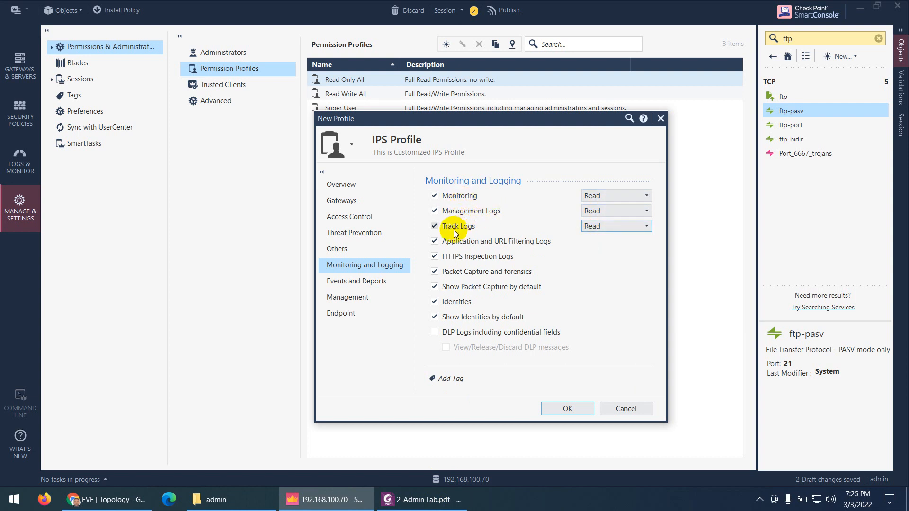
Clear Application and URL Filtering Logs, HTTPS Inspection Logs and Identities, keeping Packet Capture enabled
left_click(434, 241)
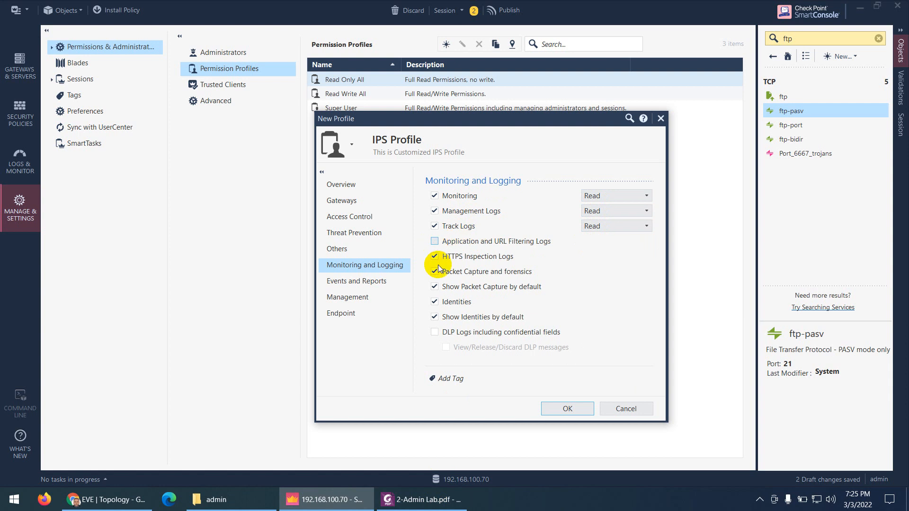
left_click(434, 257)
left_click(434, 271)
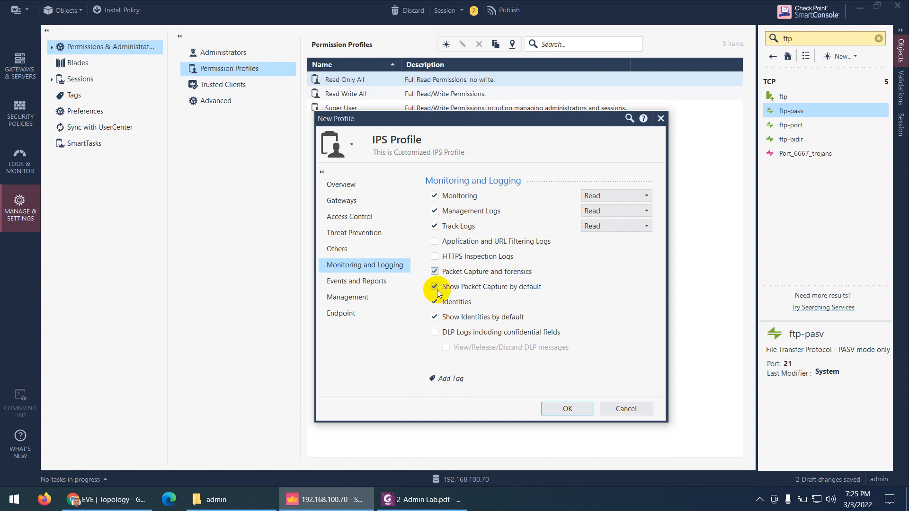
left_click(434, 271)
left_click(434, 302)
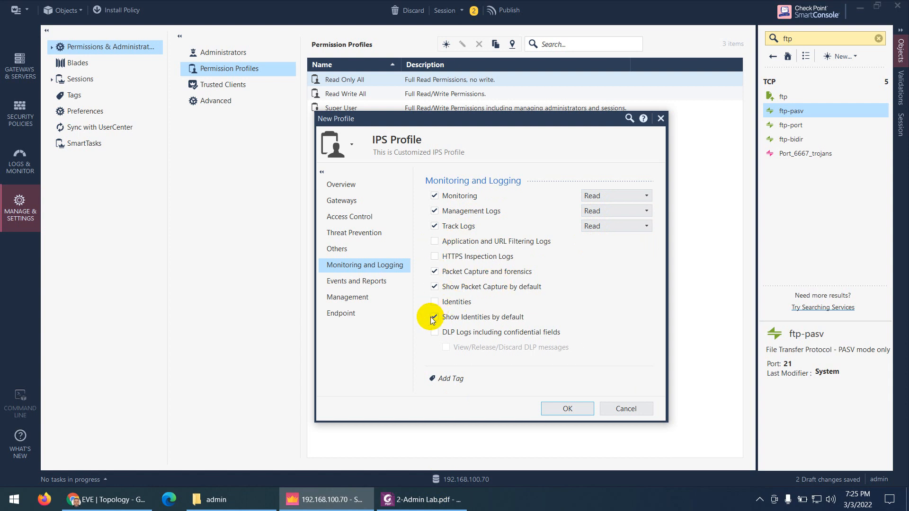
left_click(421, 500)
scroll(546, 287, "down", 3)
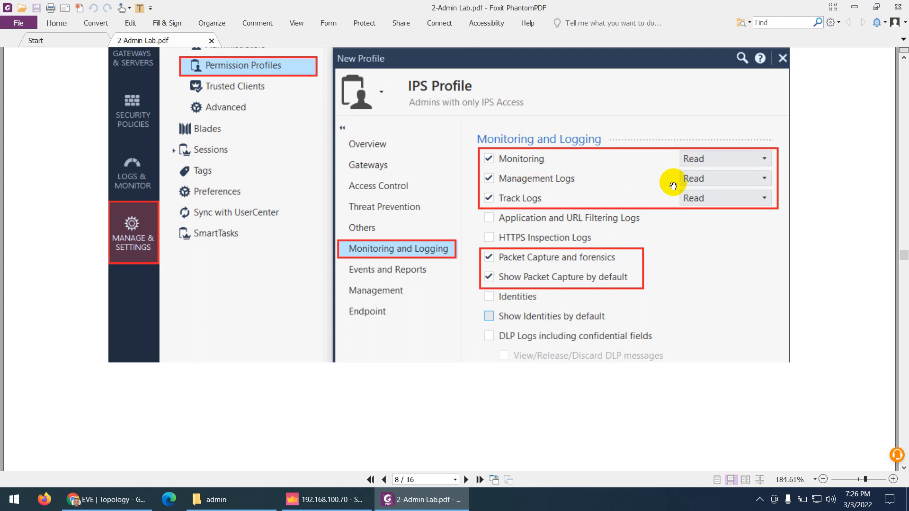
Scroll the guide to page 9's Events and Reports step, then return to SmartConsole
scroll(429, 352, "down", 6)
scroll(426, 352, "down", 6)
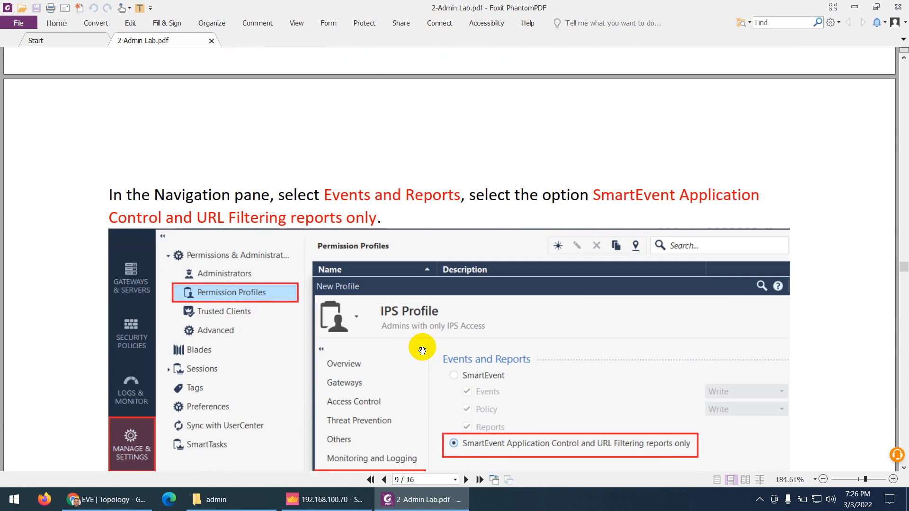
scroll(367, 364, "down", 1)
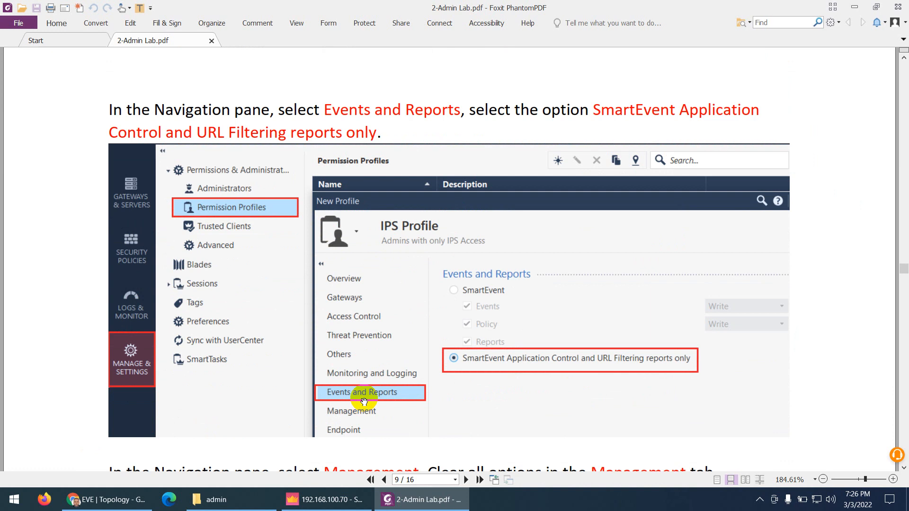
scroll(421, 393, "up", 2)
scroll(338, 221, "down", 2)
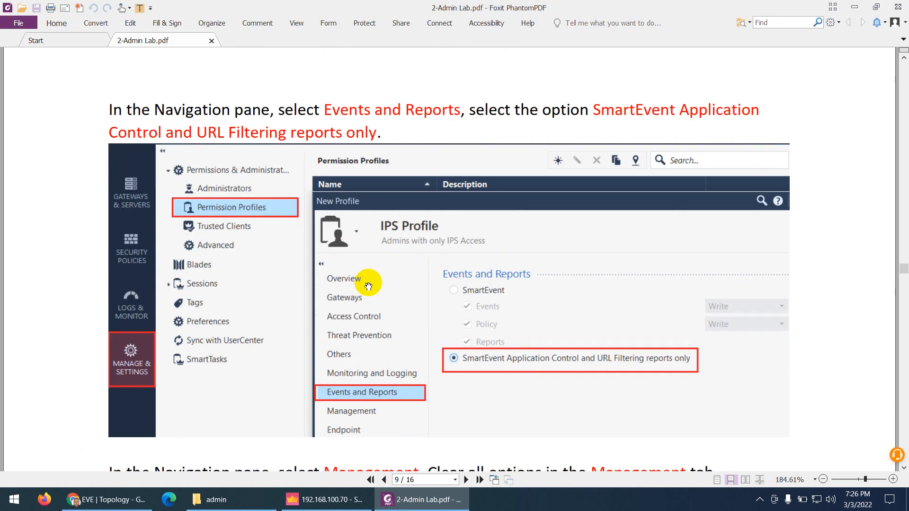
left_click(412, 498)
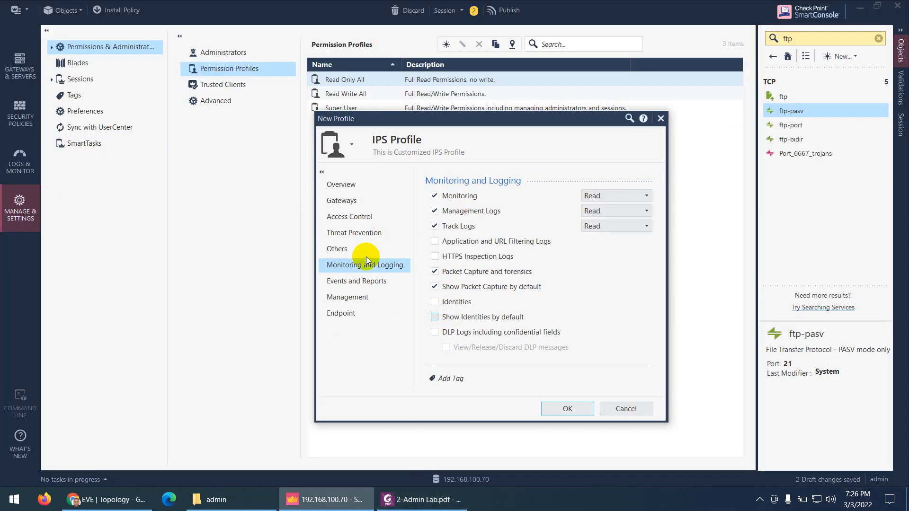
Limit Events and Reports to SmartEvent Application Control and URL Filtering reports only
left_click(350, 280)
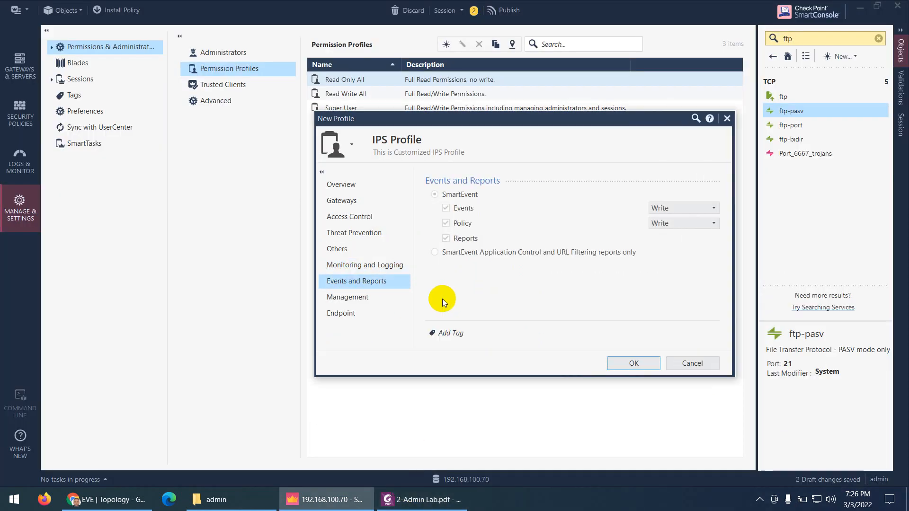
left_click(435, 253)
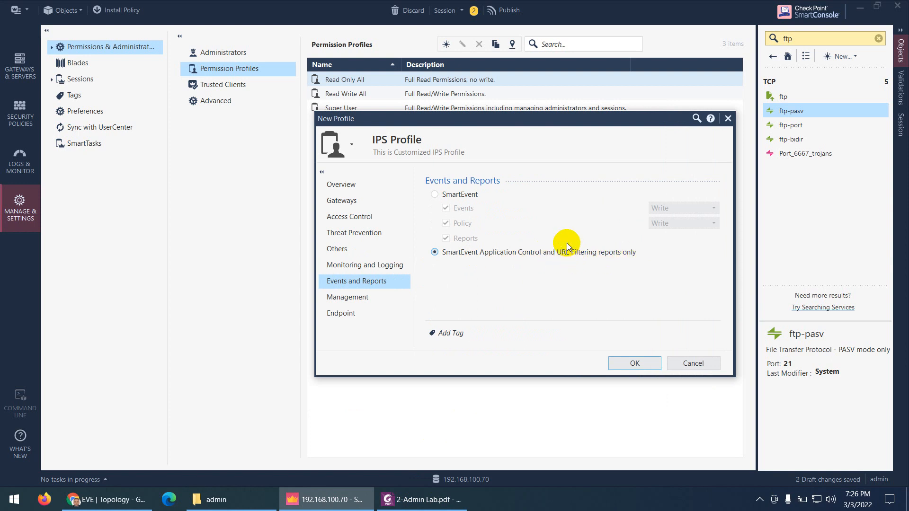
left_click(402, 499)
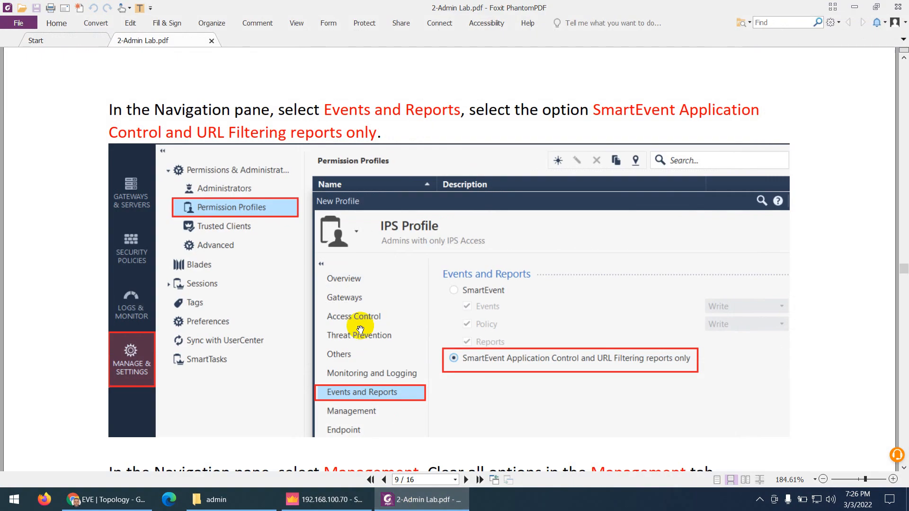
scroll(360, 330, "down", 6)
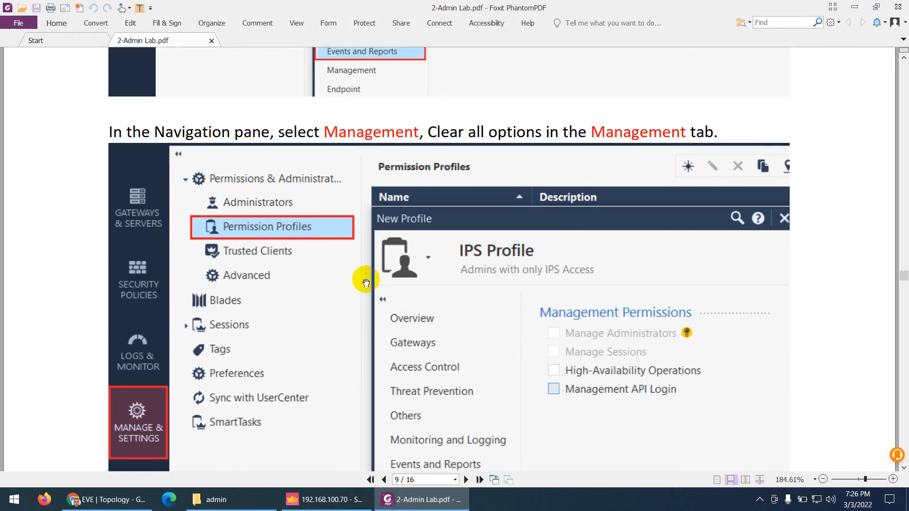
scroll(393, 269, "down", 2)
scroll(398, 359, "up", 2)
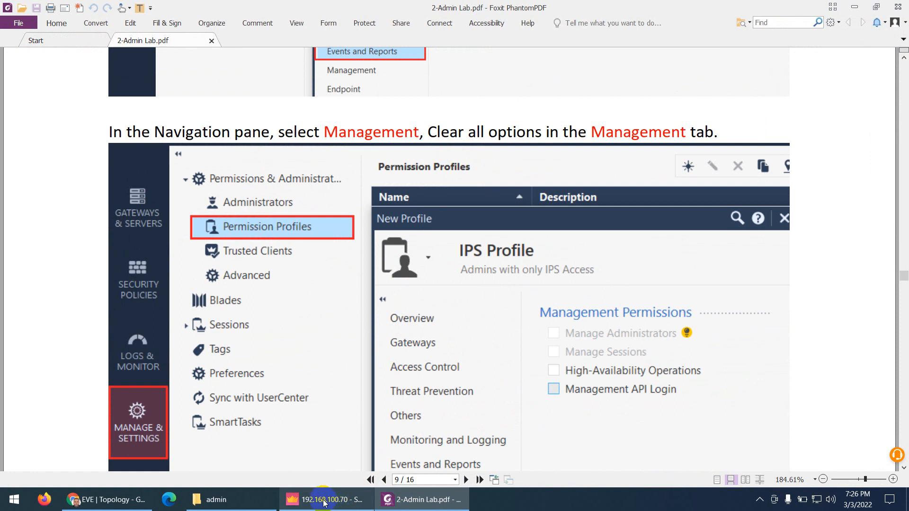
left_click(356, 499)
Clear High-Availability Operations and Management API Login on the Management permissions page
left_click(349, 298)
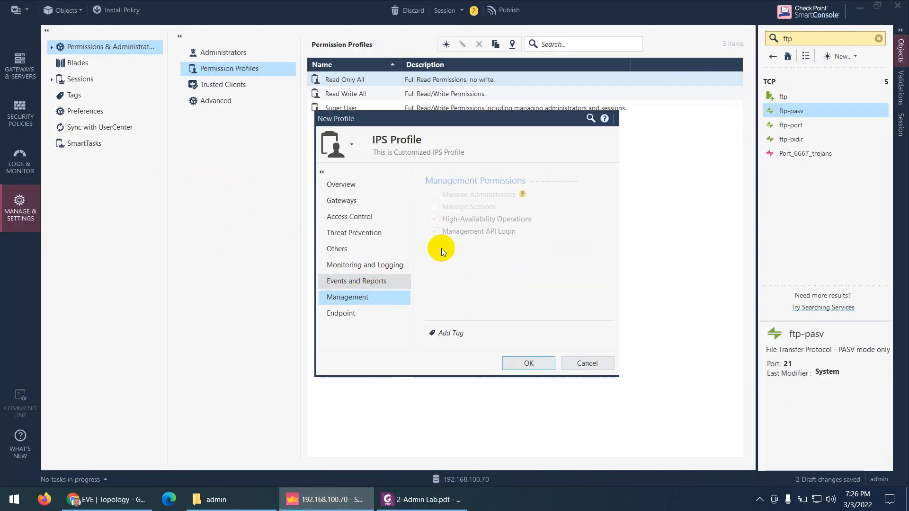
left_click(434, 219)
left_click(434, 232)
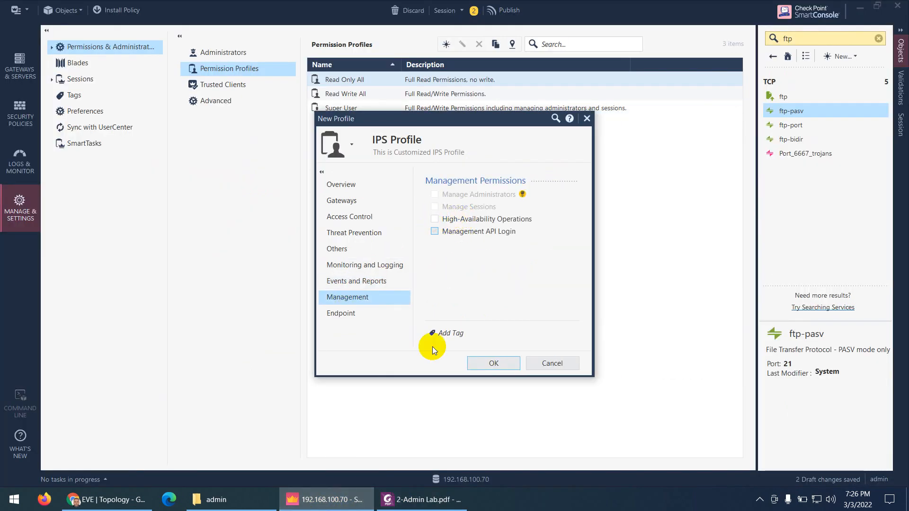
left_click(419, 500)
scroll(421, 356, "down", 9)
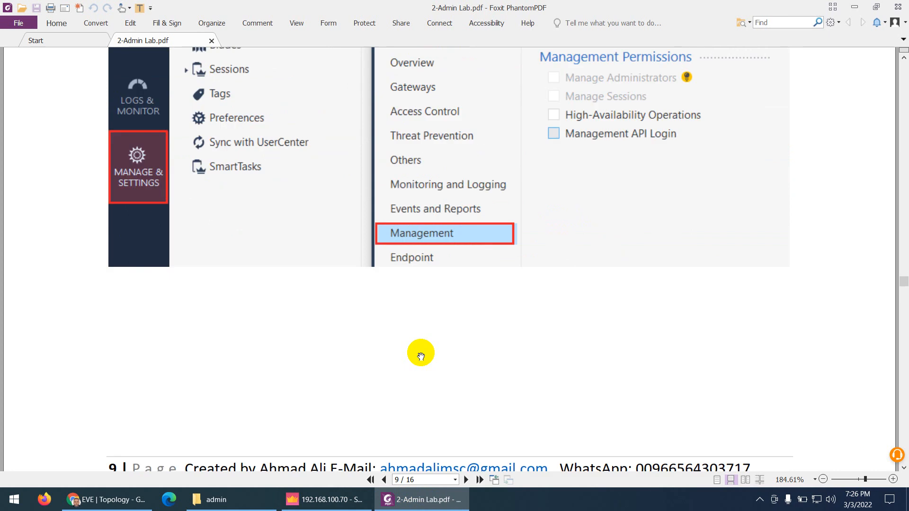
scroll(418, 352, "down", 2)
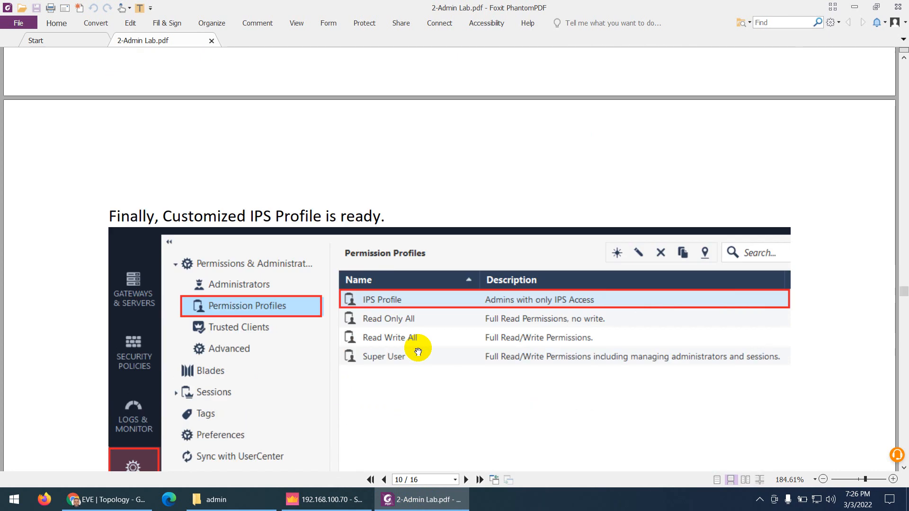
scroll(418, 352, "up", 4)
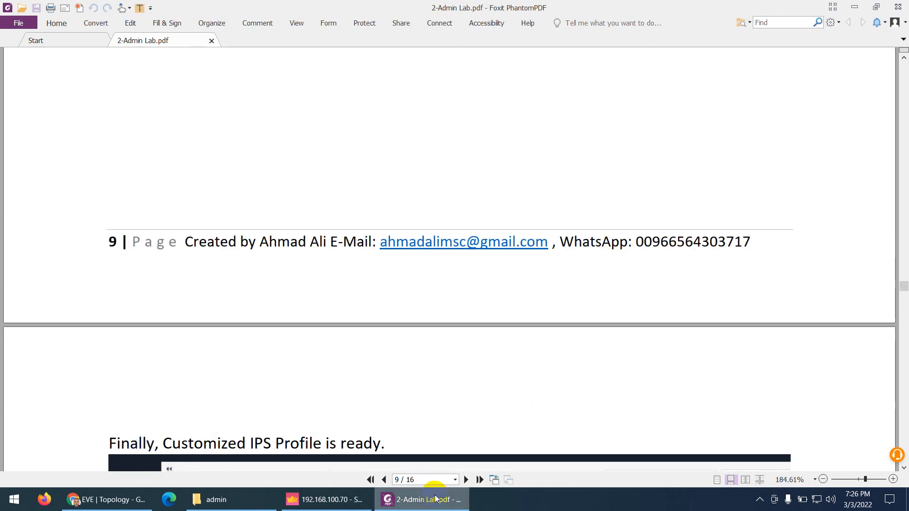
left_click(419, 500)
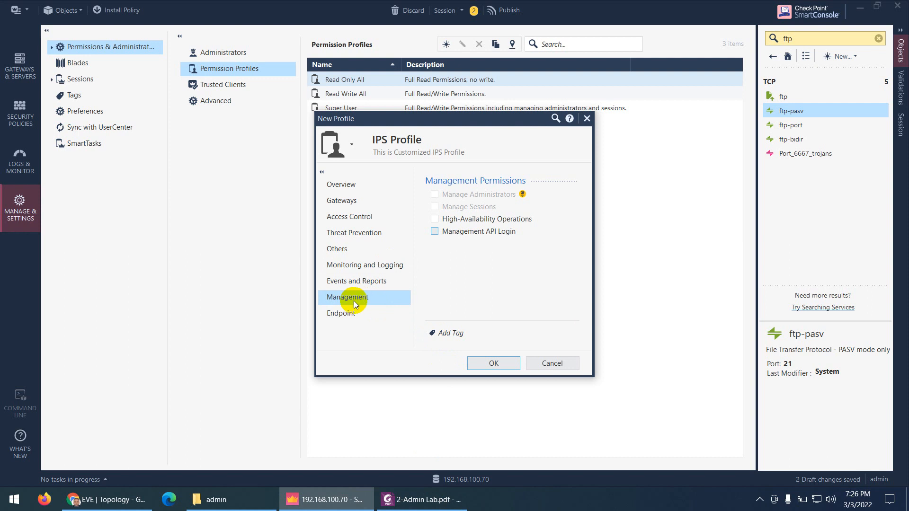
Revoke all Endpoint permissions: policy management, Recovery Media, Remote Help, Reset Computer Data, push operations
left_click(347, 314)
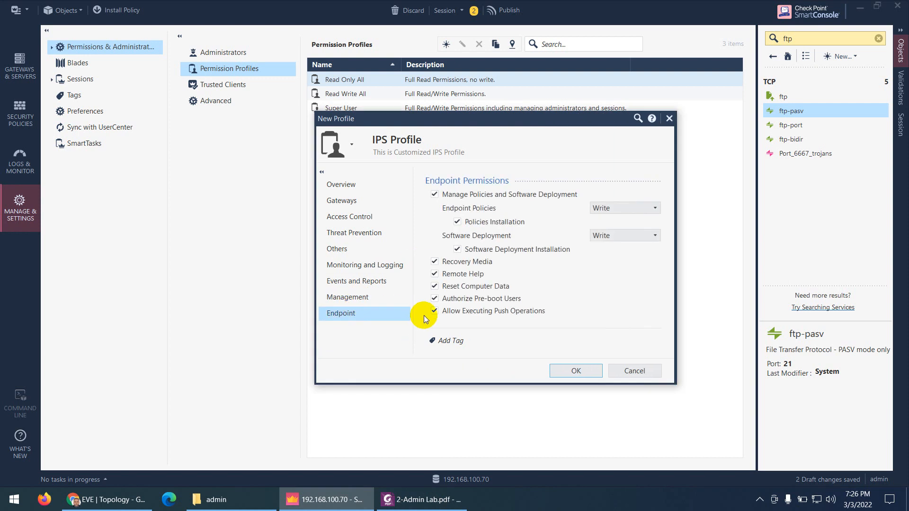
left_click(434, 195)
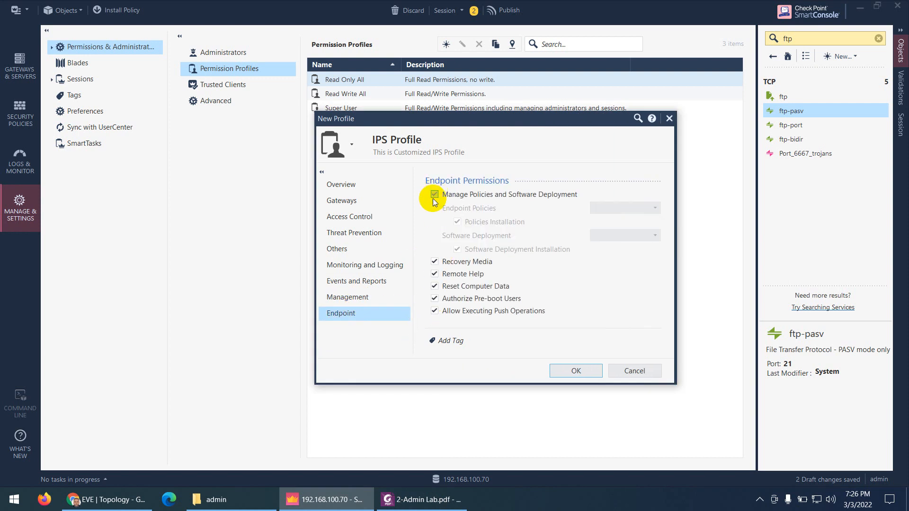
left_click(434, 261)
left_click(435, 275)
left_click(433, 286)
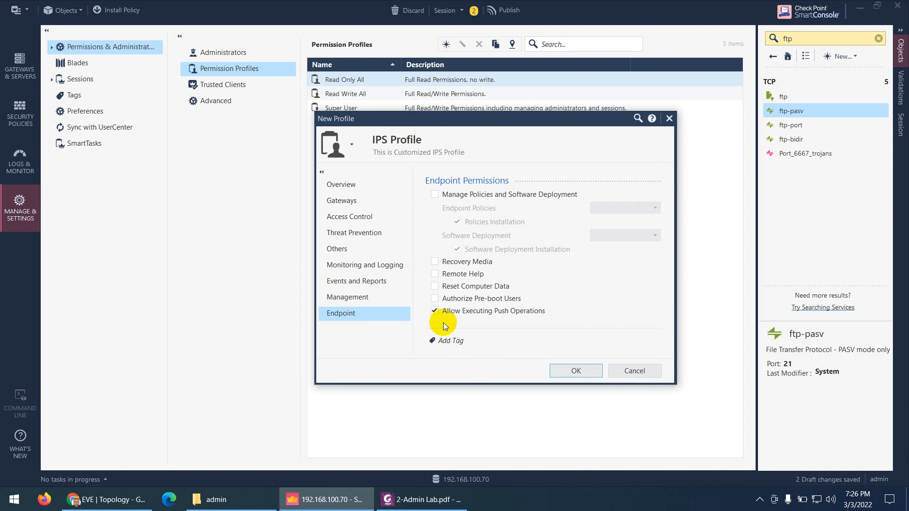
left_click(435, 311)
Set the profile icon to Orange, save the IPS Profile, and show the Administrators list
left_click(351, 143)
left_click(372, 243)
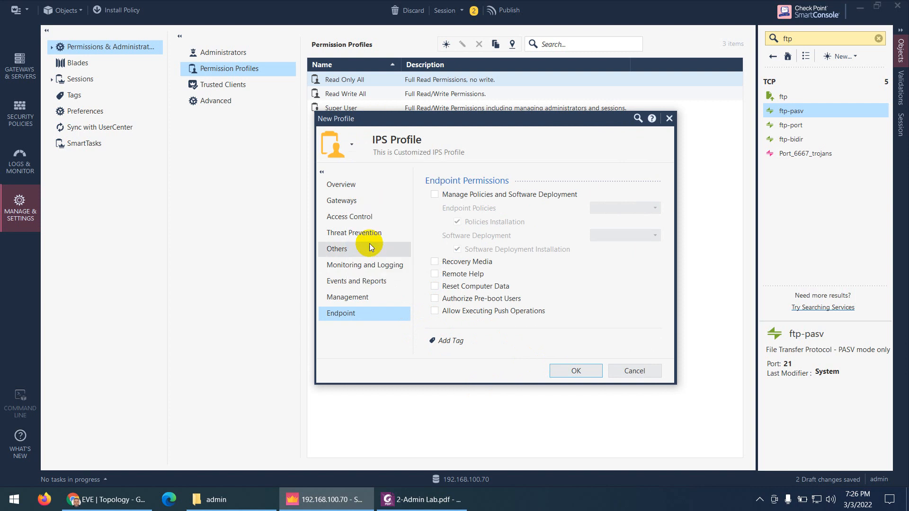
left_click(569, 370)
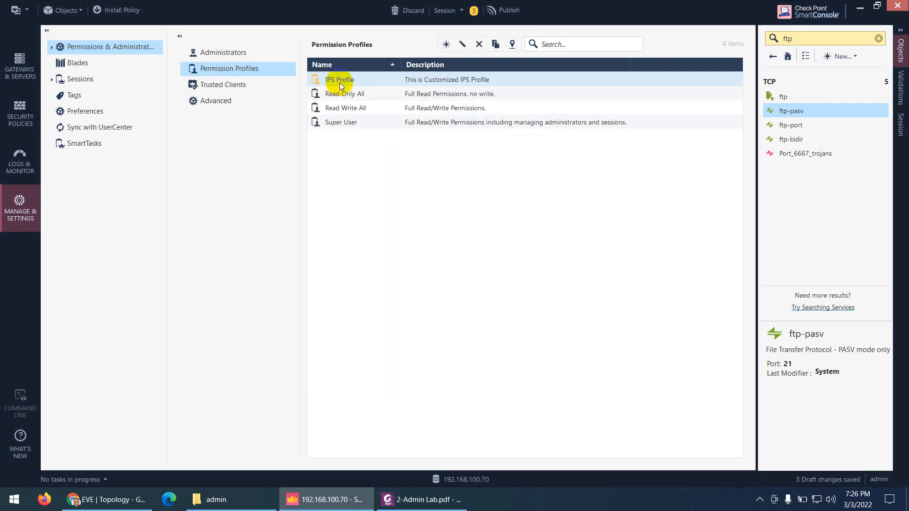
left_click(223, 52)
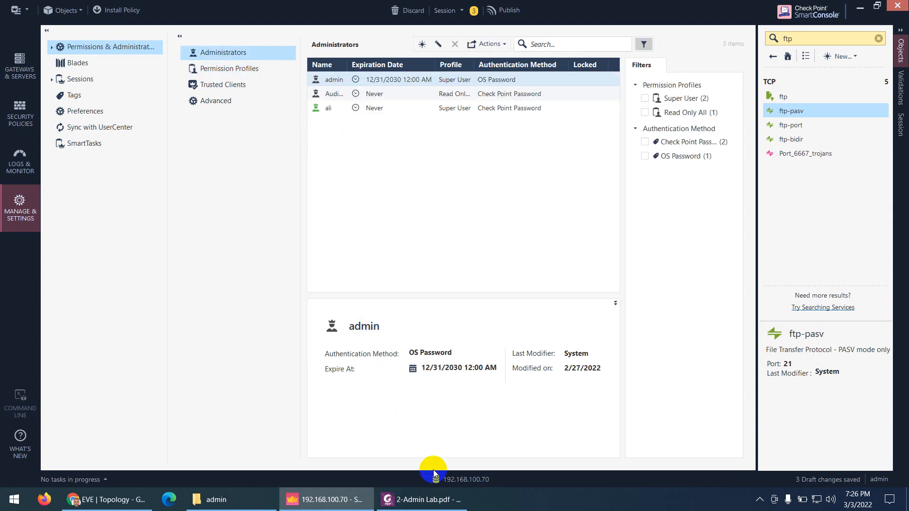
left_click(417, 499)
scroll(417, 386, "down", 6)
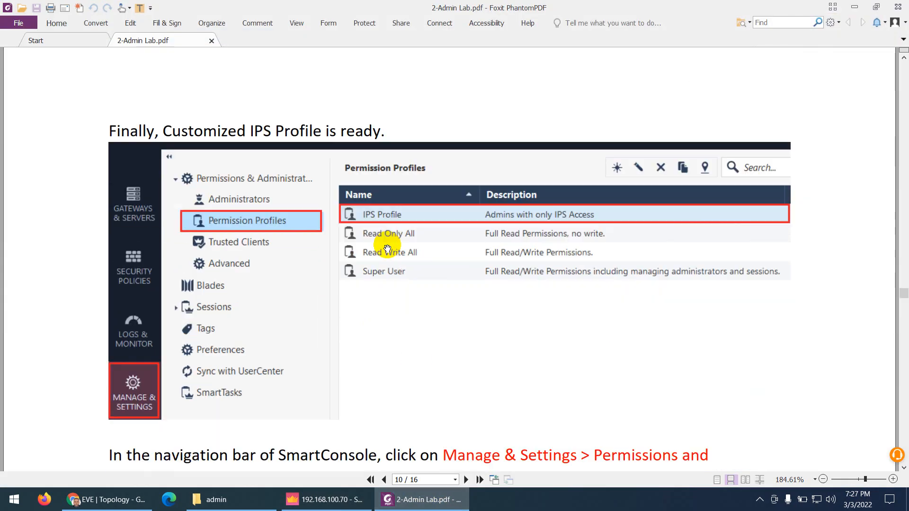
scroll(300, 243, "down", 6)
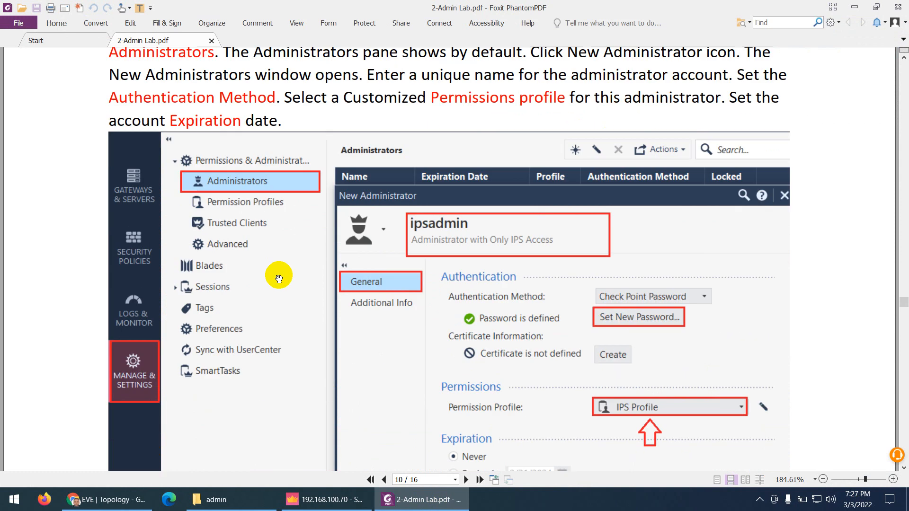
scroll(356, 194, "up", 1)
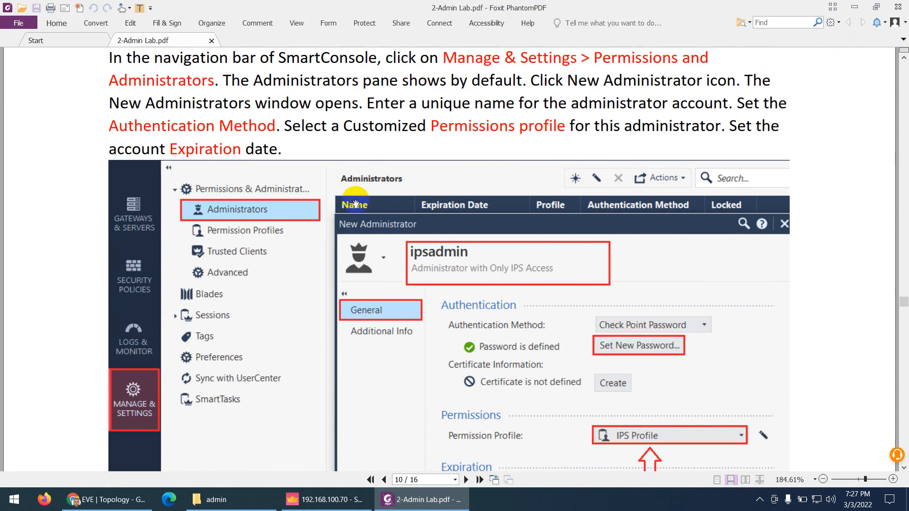
left_click(322, 501)
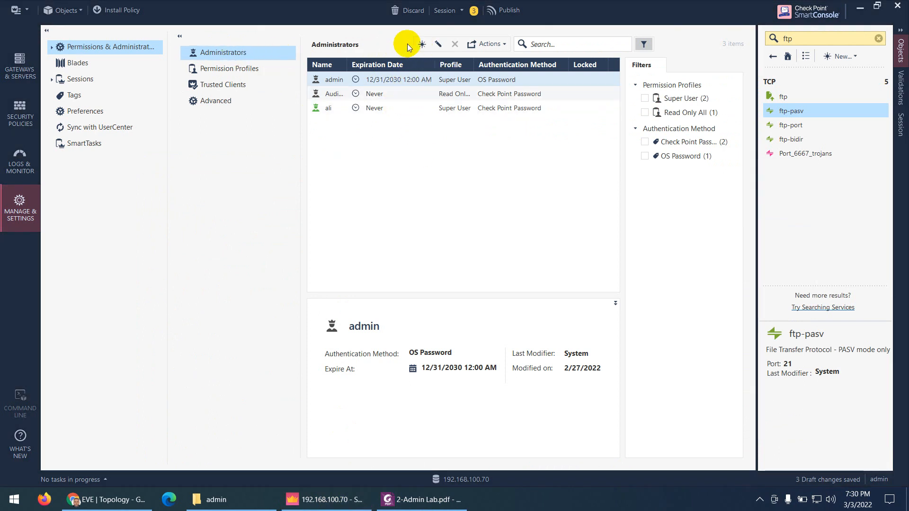
Create administrator 'ipsadmin' with a Check Point password and no forced password change
left_click(422, 45)
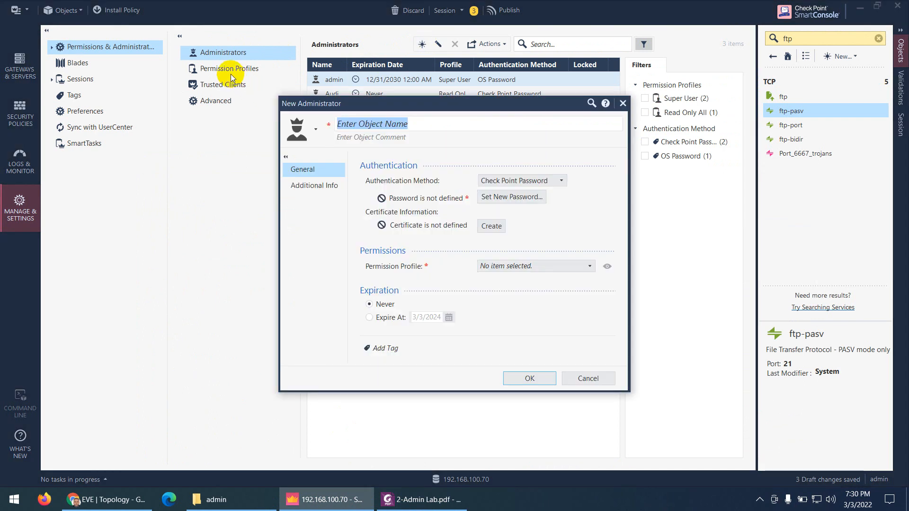
type("ip")
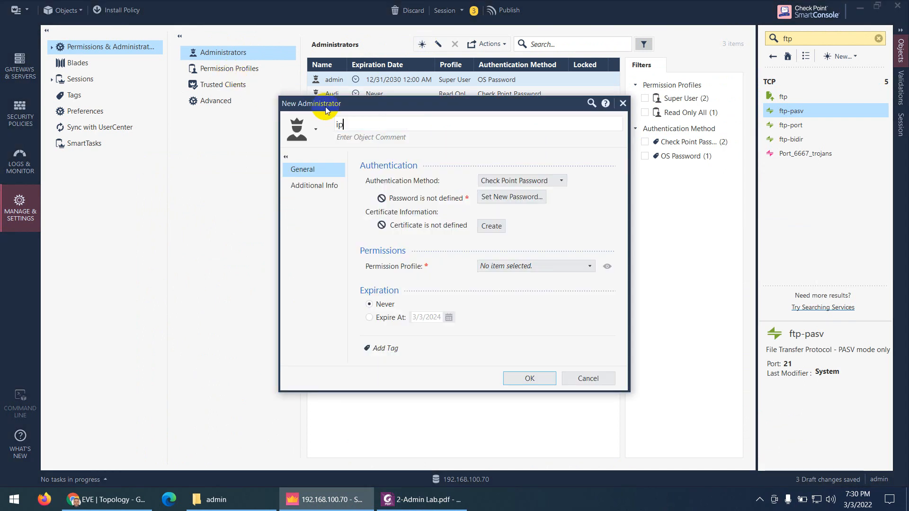
type("sadmin")
left_click(367, 139)
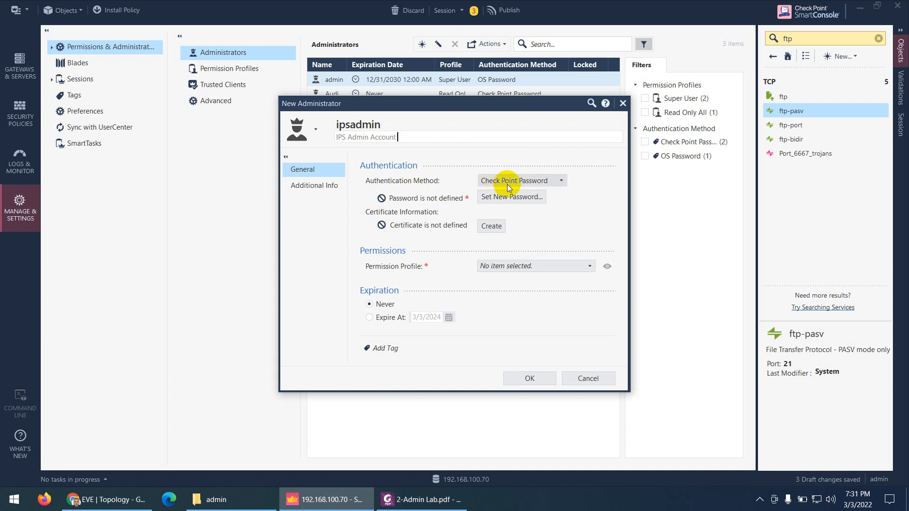
left_click(510, 198)
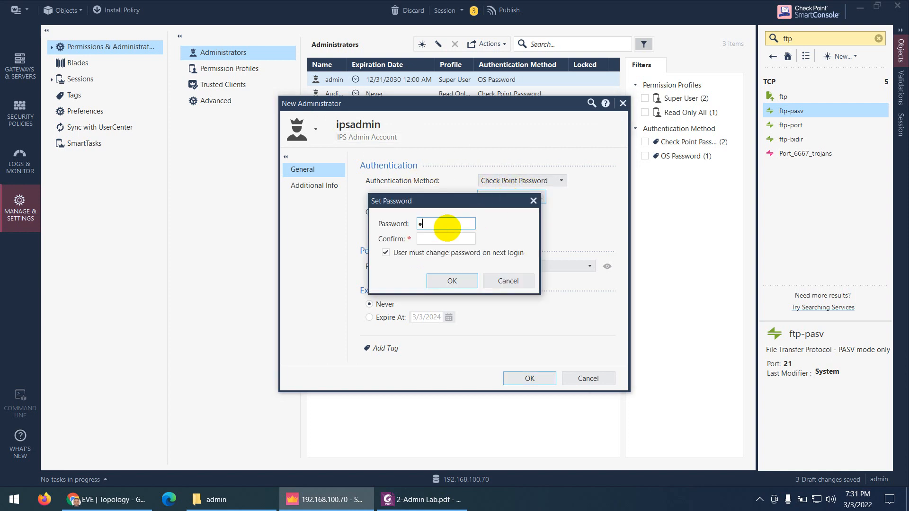
type("abc123")
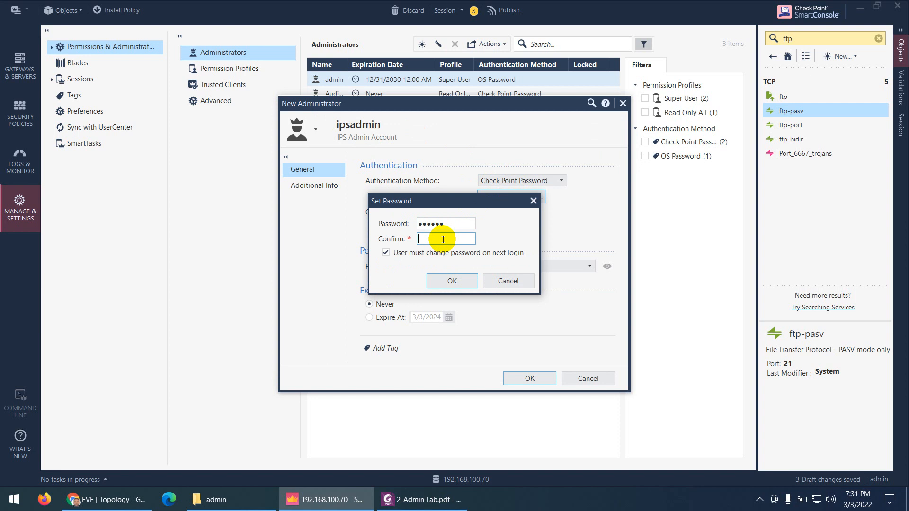
left_click(443, 238)
type("abc123")
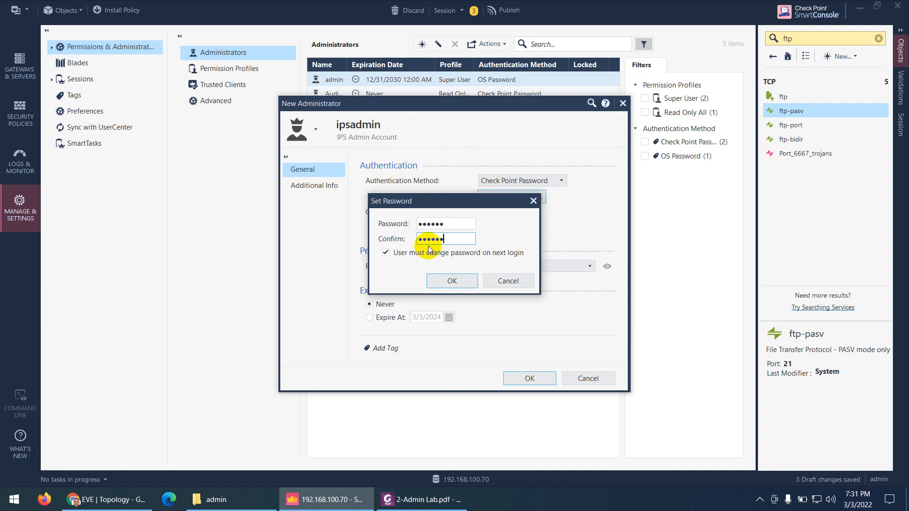
left_click(387, 254)
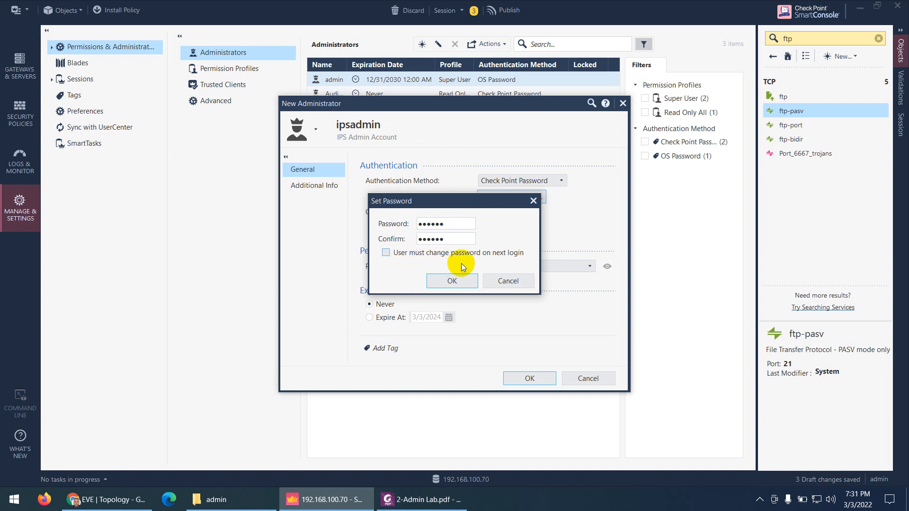
left_click(444, 282)
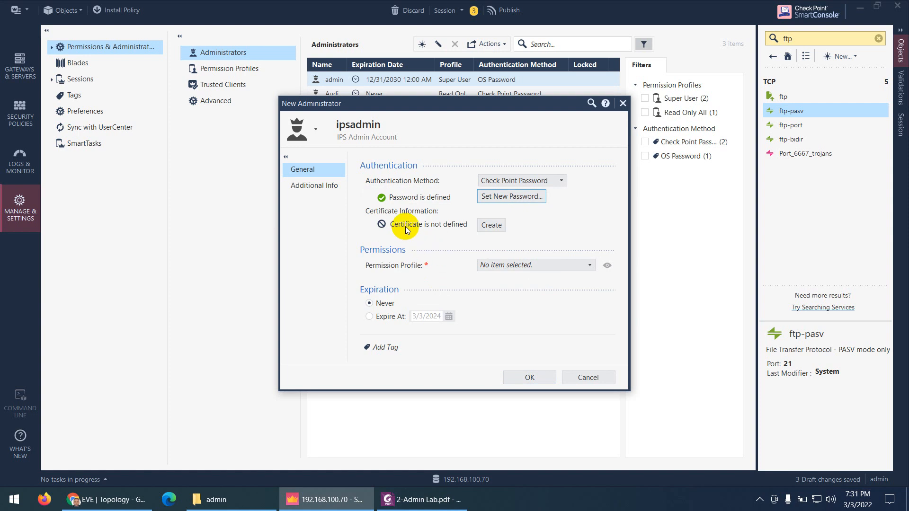
Assign the IPS Profile permission profile and save the new administrator
left_click(514, 266)
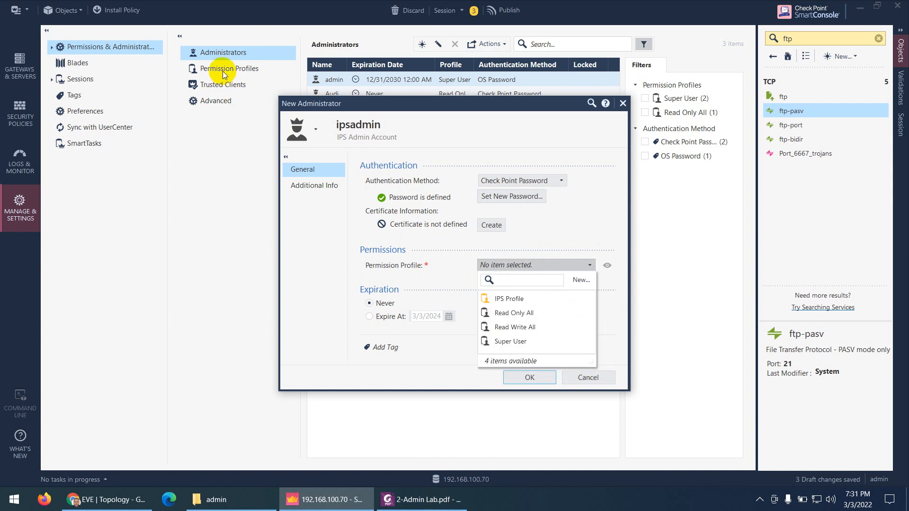
left_click(501, 299)
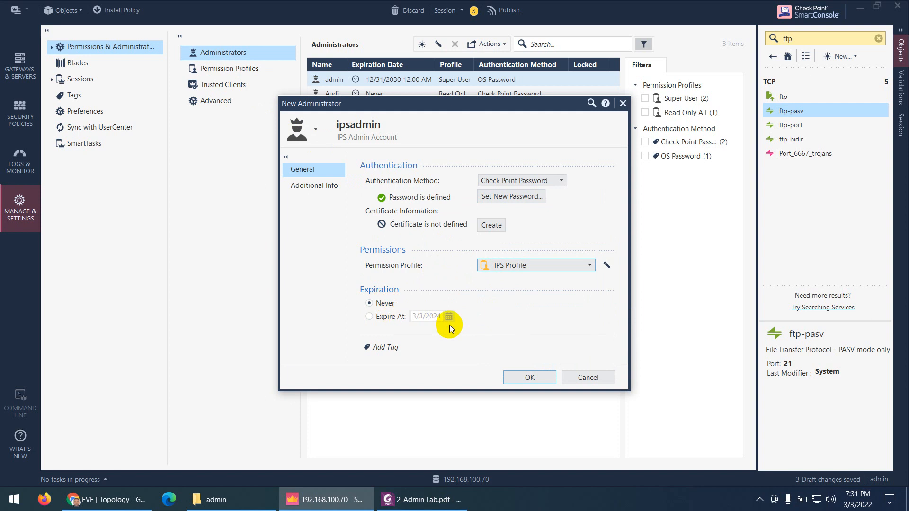
left_click(525, 378)
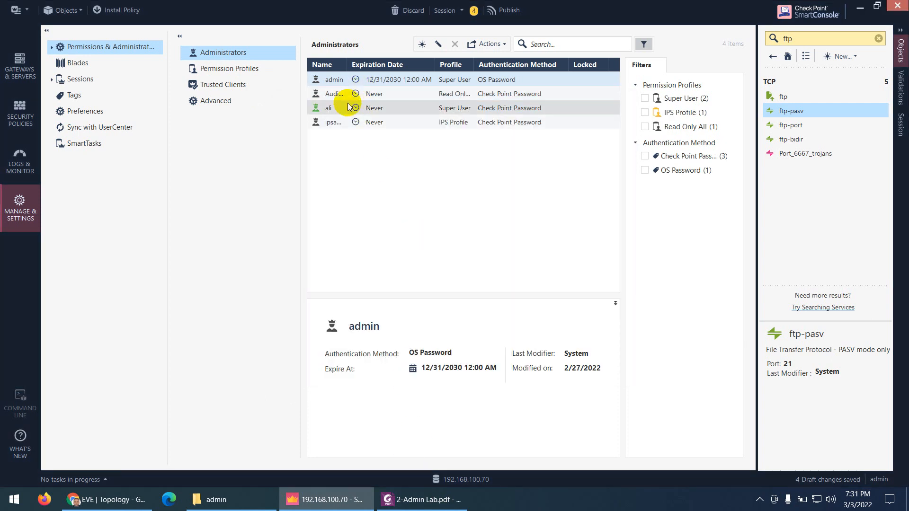
Widen the list columns and set ipsadmin's icon colour to cyan
left_click_drag(346, 65, 370, 64)
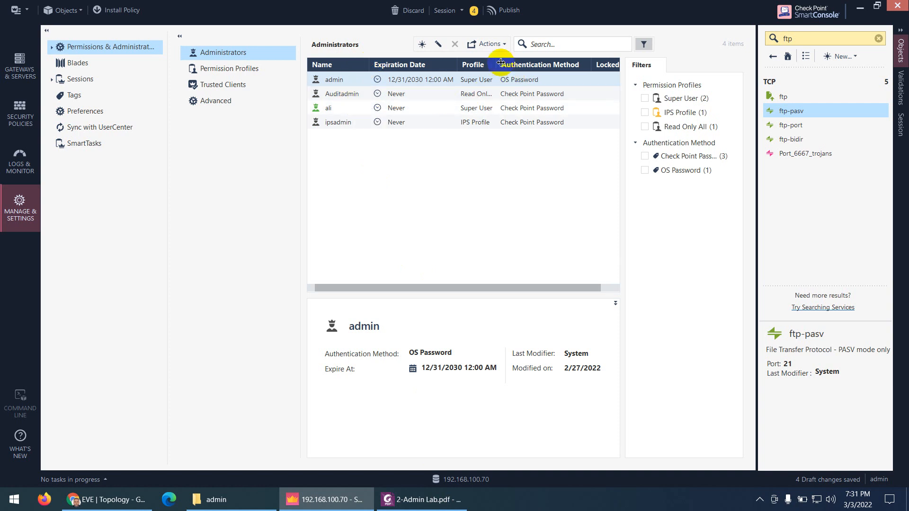
left_click_drag(500, 62, 518, 63)
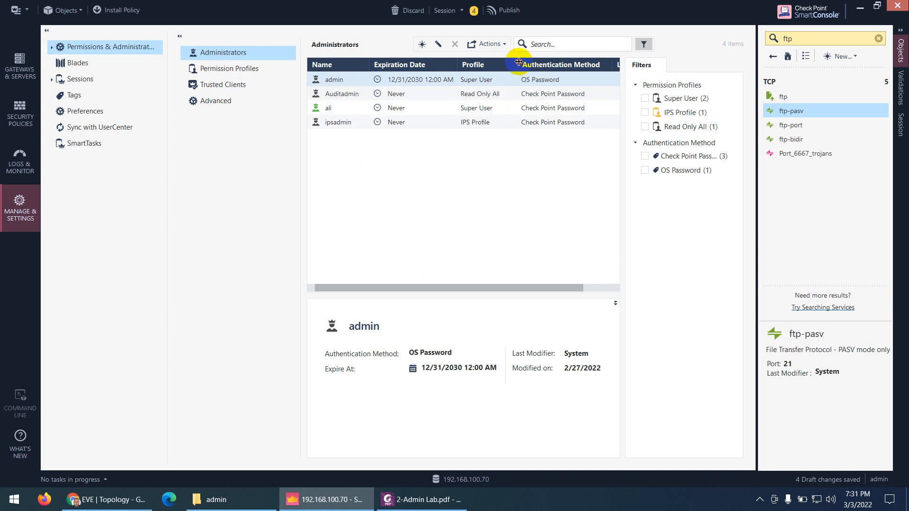
double_click(327, 123)
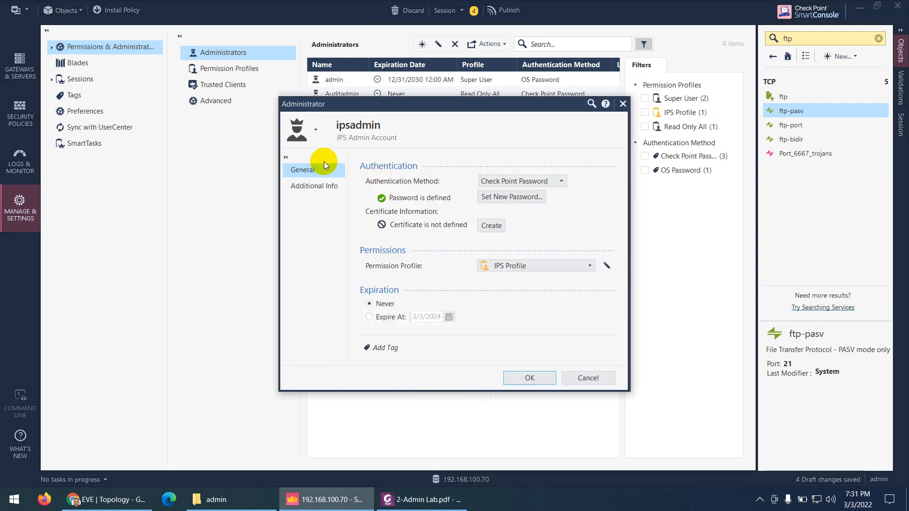
left_click(316, 132)
left_click(328, 169)
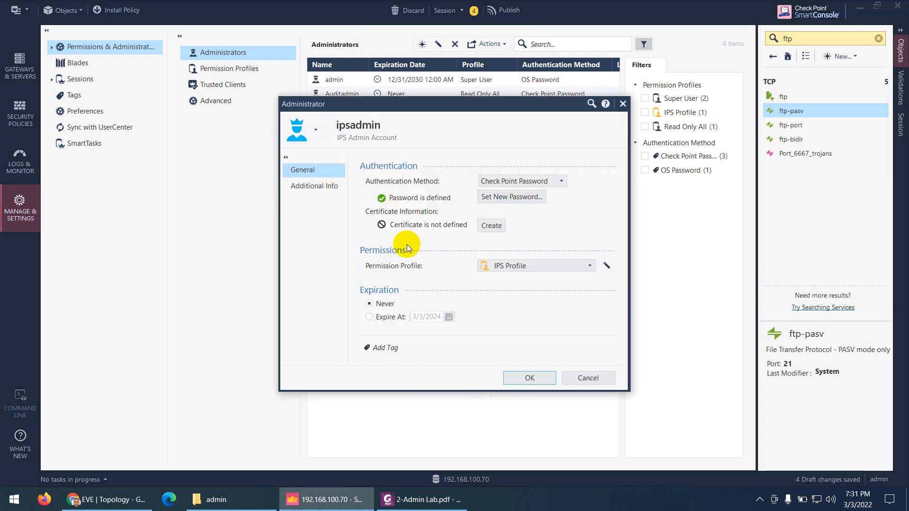
left_click(510, 382)
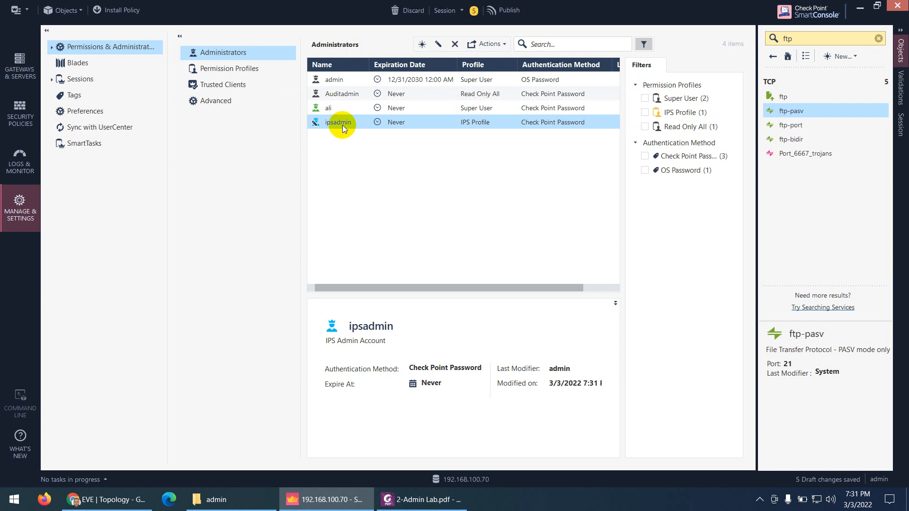
Make the audit administrator's icon orange, save it, and start publishing the changes
double_click(325, 93)
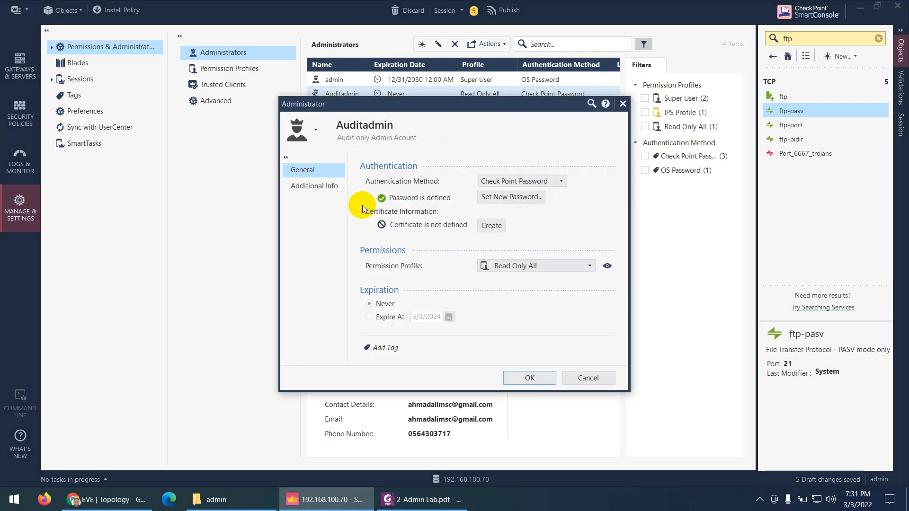
left_click(312, 124)
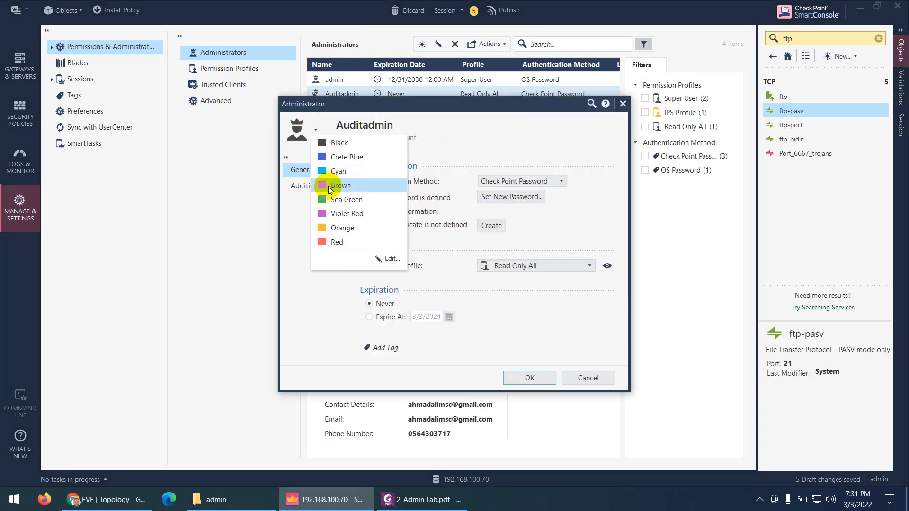
left_click(340, 228)
left_click(526, 377)
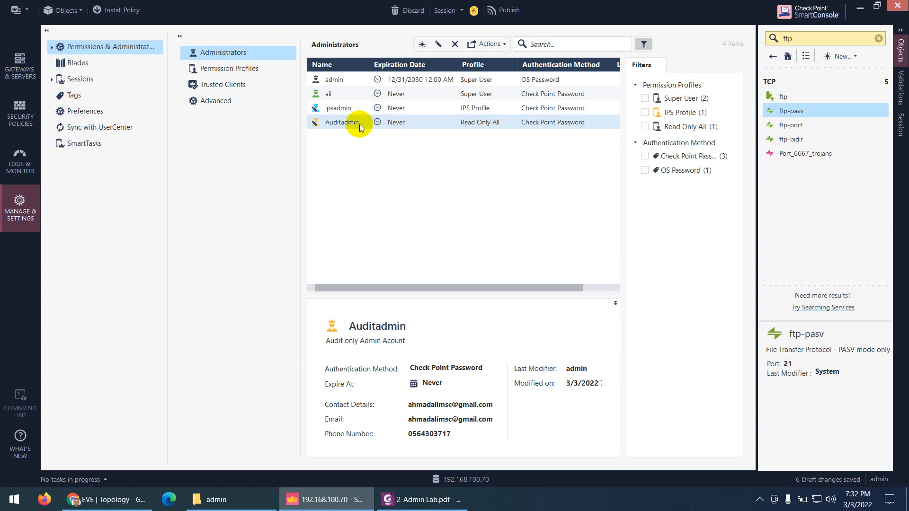
left_click(505, 10)
Publish the session changes and follow the guide through the Publish and Install Policy steps
left_click(503, 330)
left_click(420, 499)
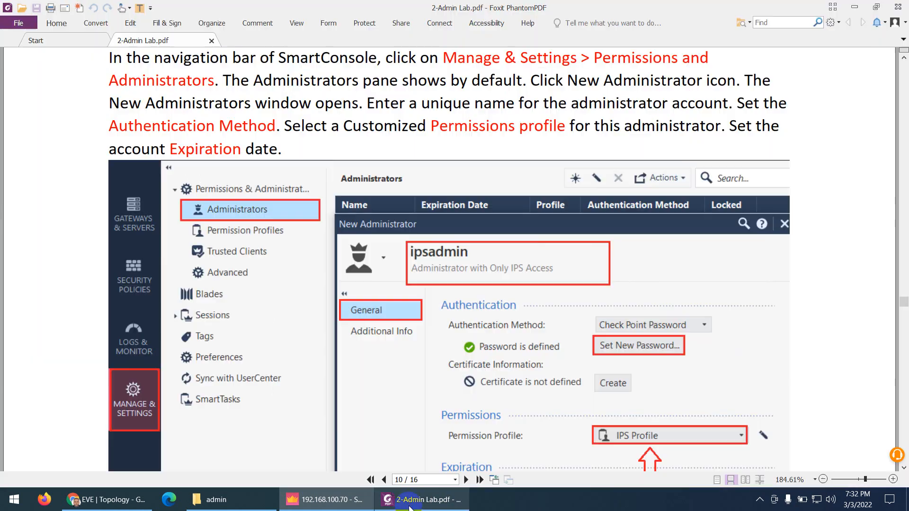
scroll(434, 319, "down", 15)
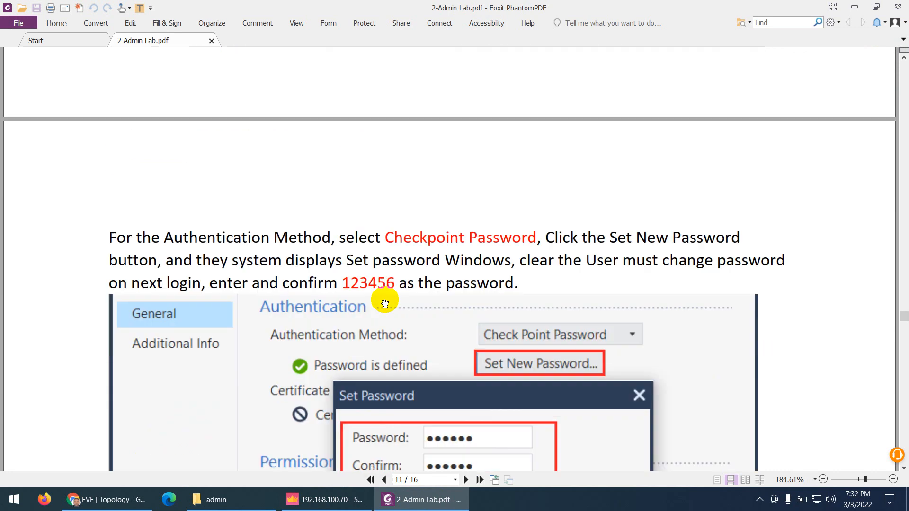
scroll(384, 303, "down", 10)
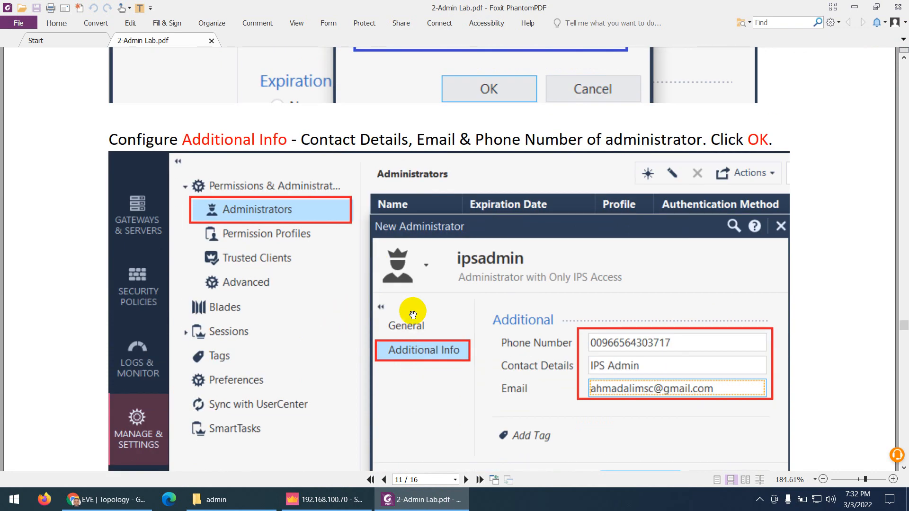
scroll(580, 301, "down", 6)
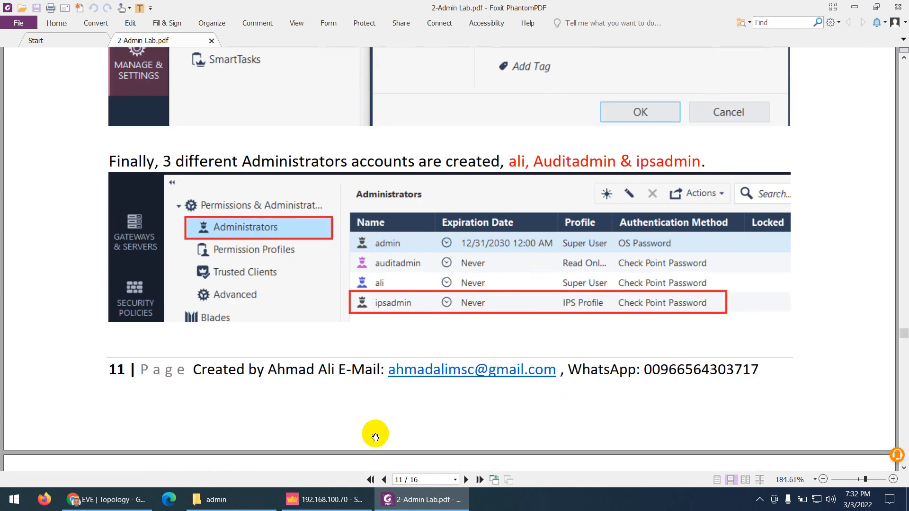
scroll(508, 270, "down", 3)
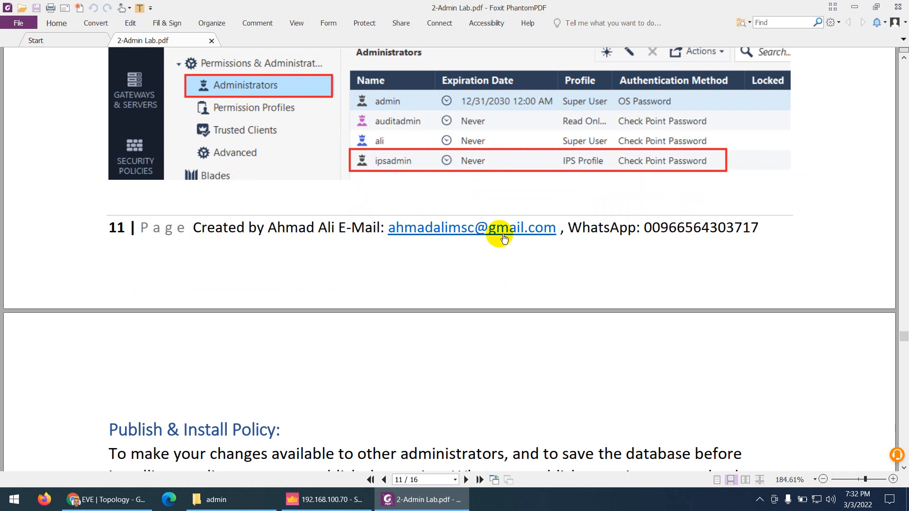
scroll(467, 213, "down", 7)
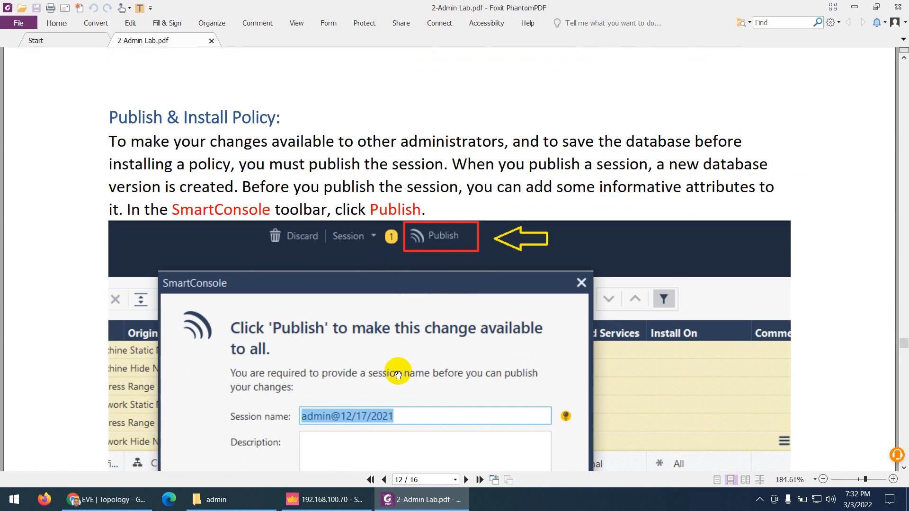
Glance at SmartConsole, then continue the guide to page 13's Testing and Verification section
left_click(327, 499)
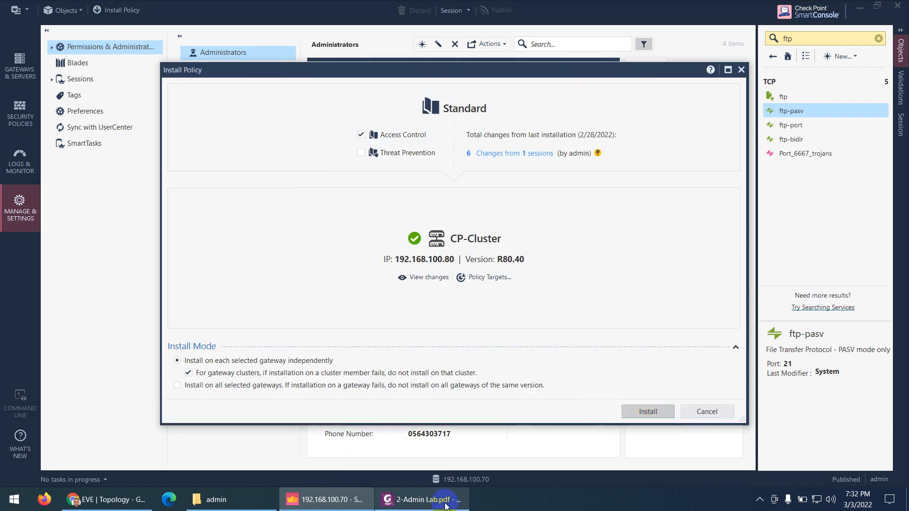
left_click(422, 499)
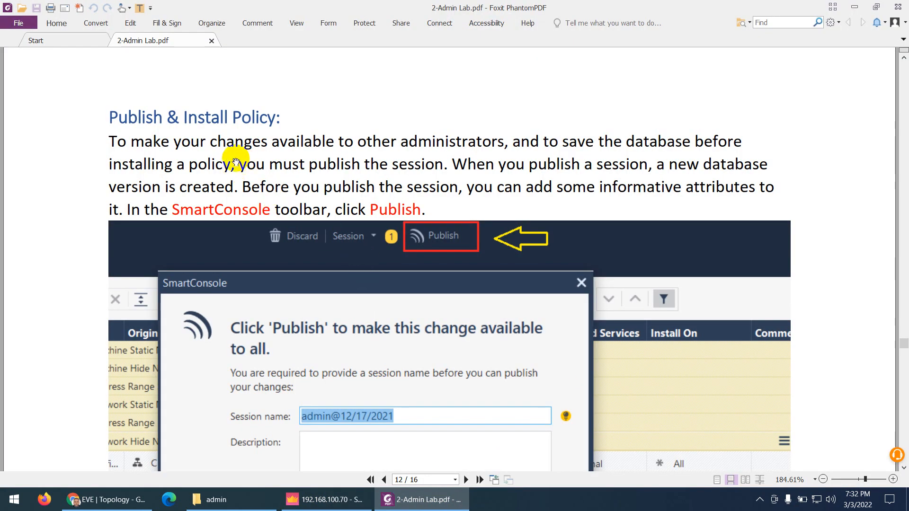
scroll(243, 161, "down", 10)
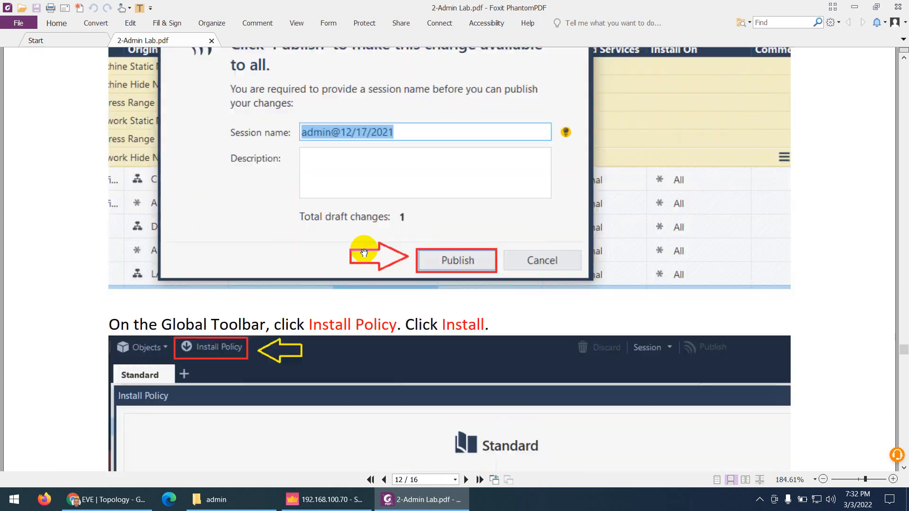
scroll(365, 253, "down", 15)
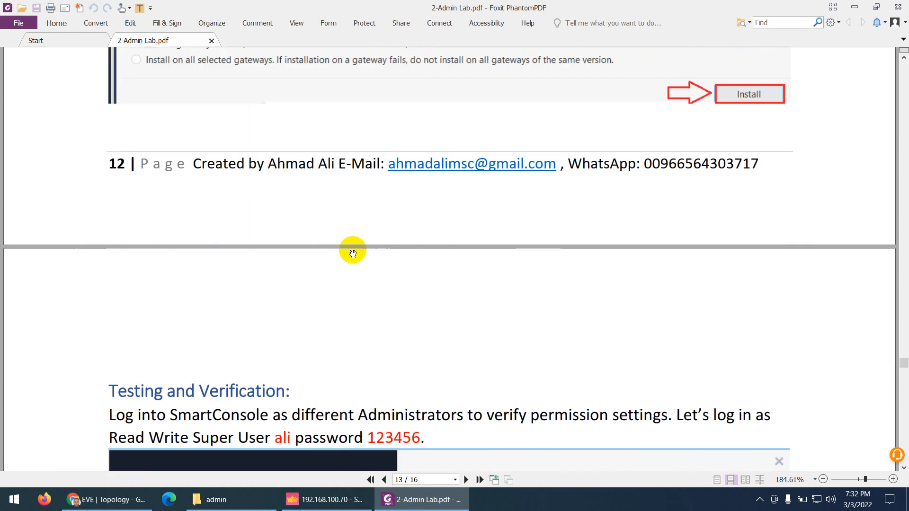
Read the super user and read-only admin testing pages 13–14 down to page 15's ipsadmin login screenshot
scroll(352, 252, "down", 4)
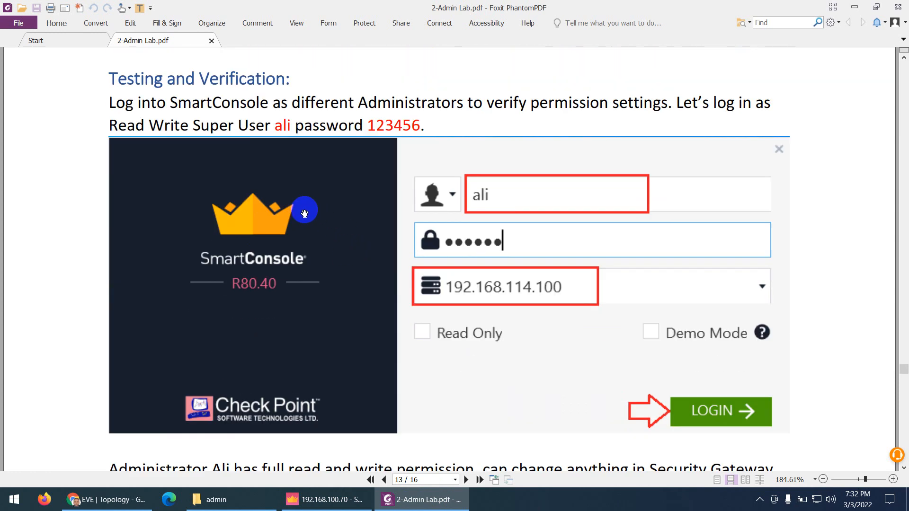
scroll(294, 208, "up", 2)
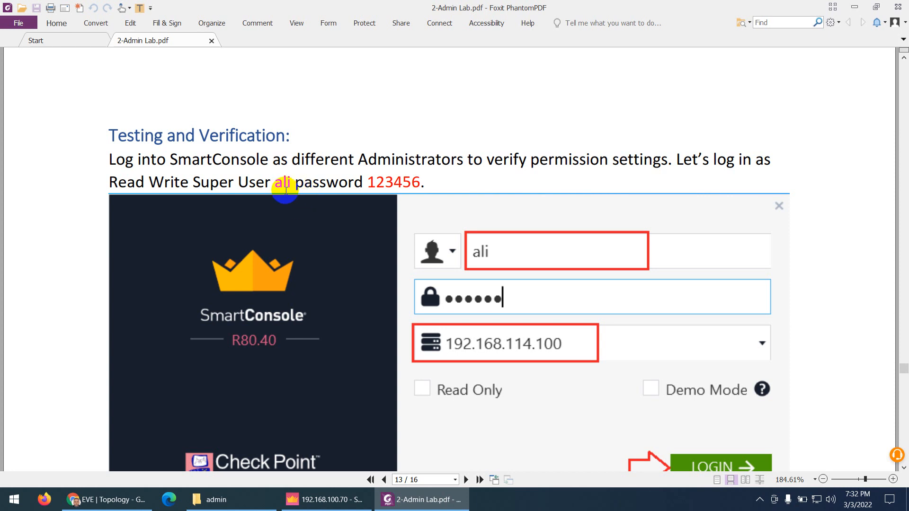
scroll(430, 275, "down", 1)
scroll(443, 287, "down", 1)
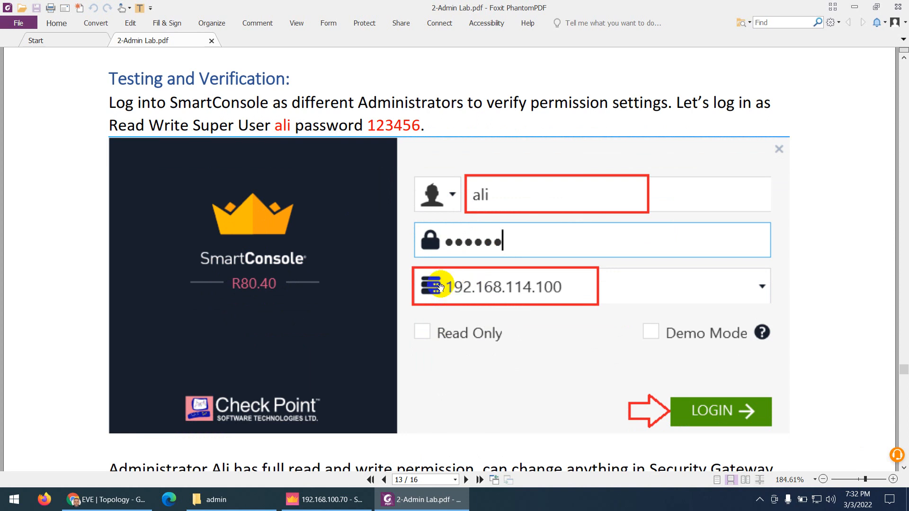
scroll(431, 296, "down", 10)
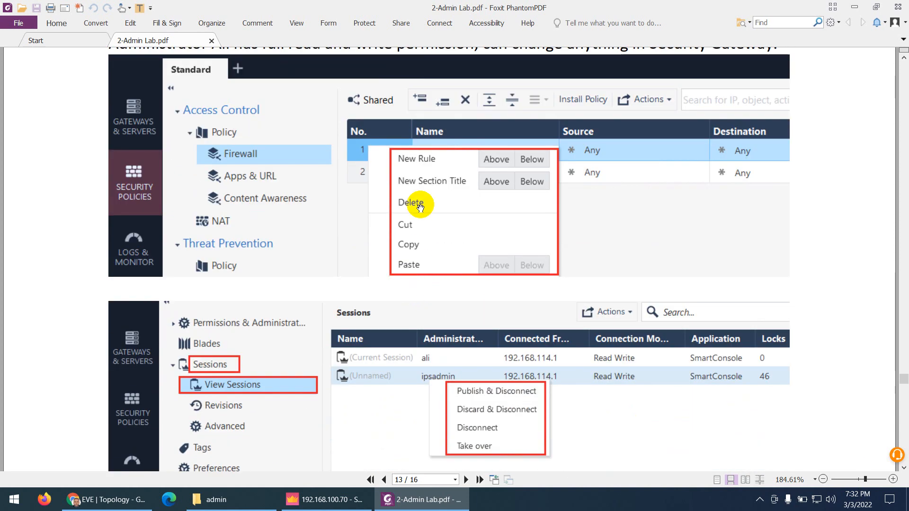
scroll(387, 223, "up", 5)
scroll(318, 242, "down", 4)
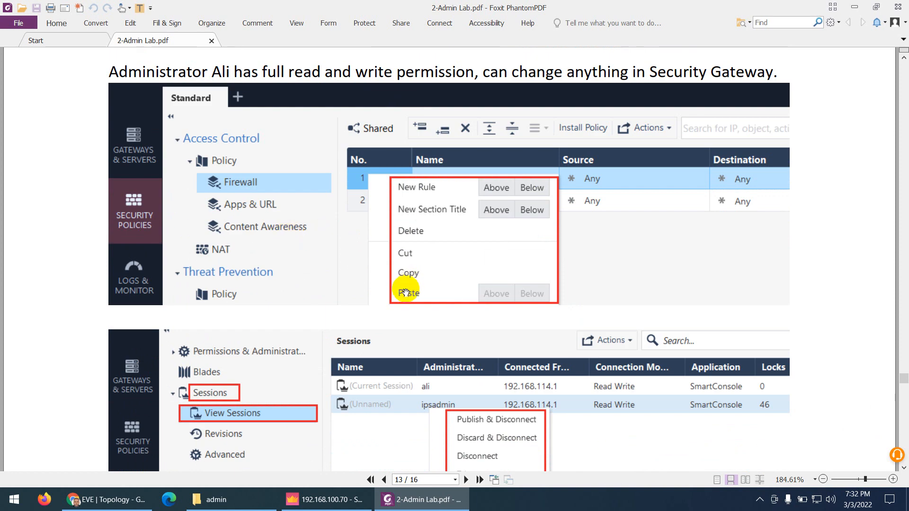
scroll(408, 293, "down", 4)
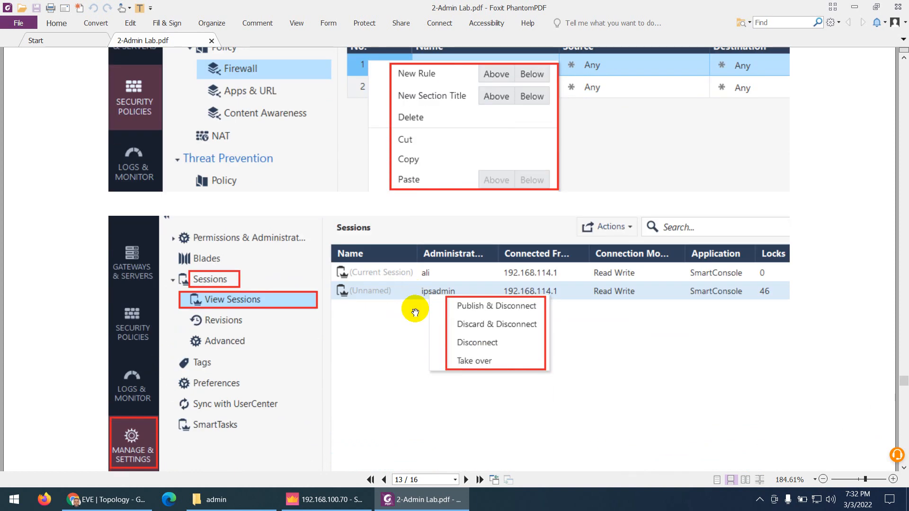
scroll(415, 312, "down", 15)
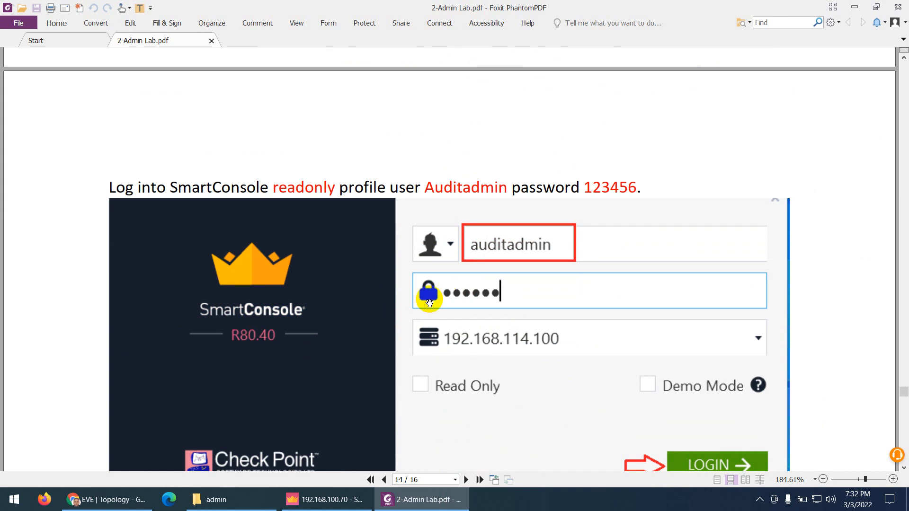
scroll(421, 303, "down", 10)
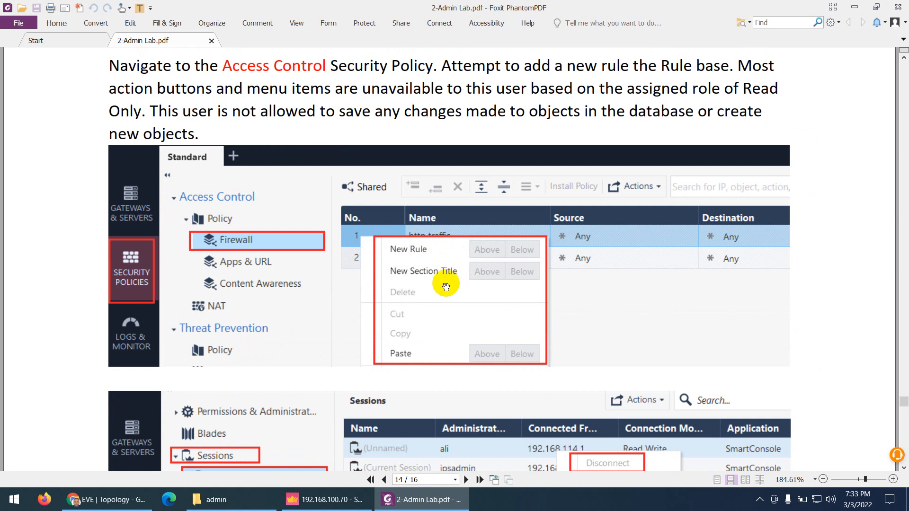
scroll(446, 287, "down", 12)
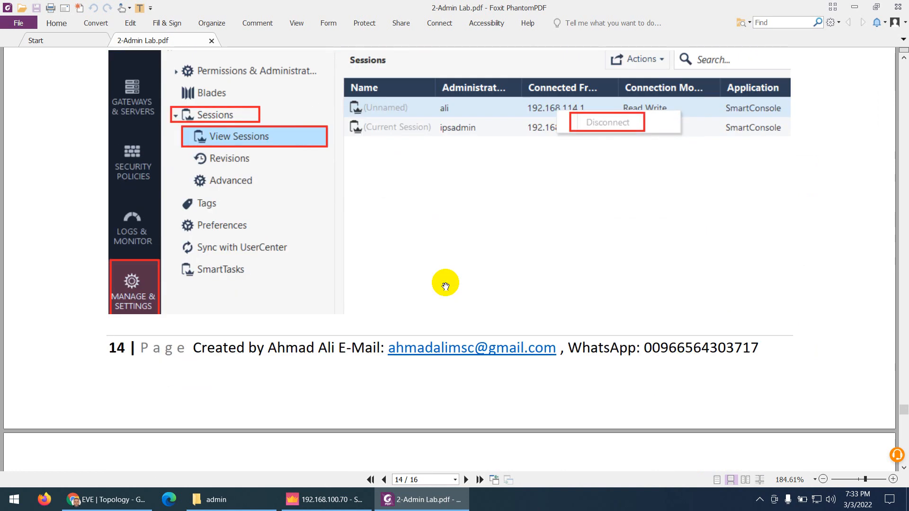
scroll(445, 286, "down", 3)
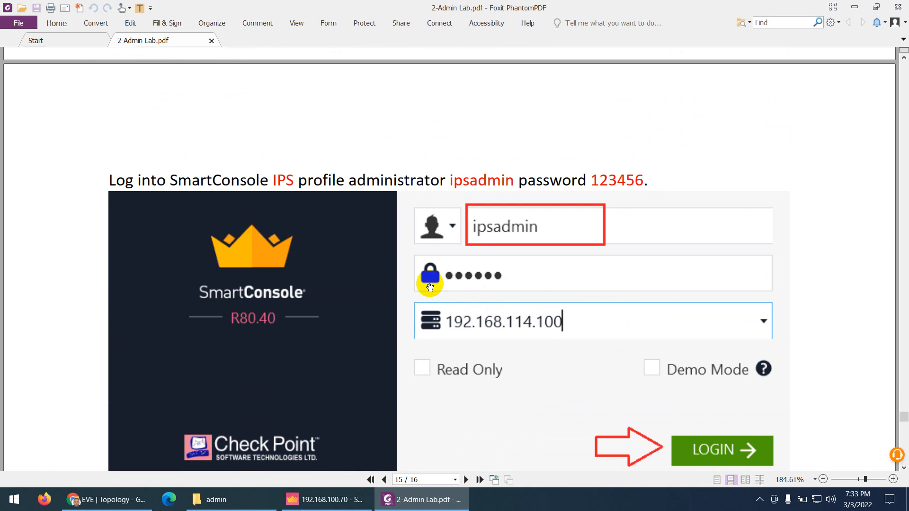
Read the IPS admin permission checks on page 15 through to the Threat Tools Profiles screenshot on page 16
scroll(430, 288, "down", 14)
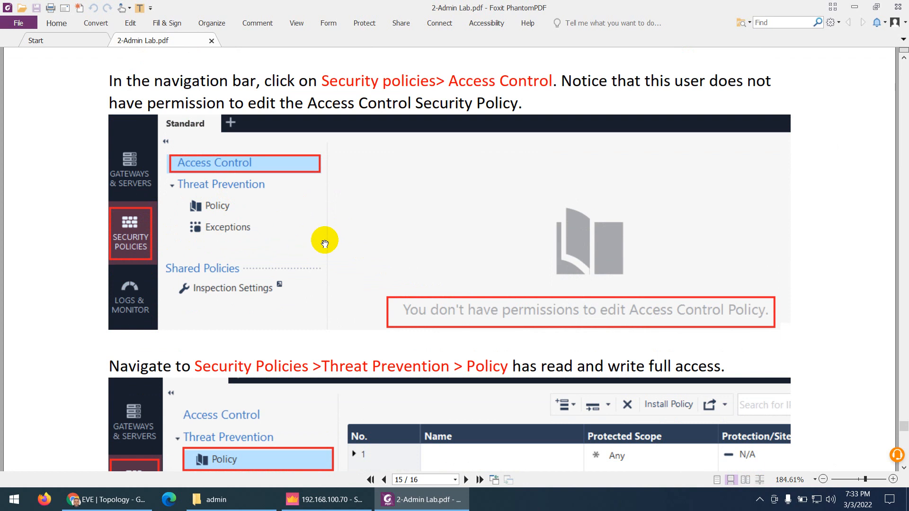
scroll(324, 242, "down", 5)
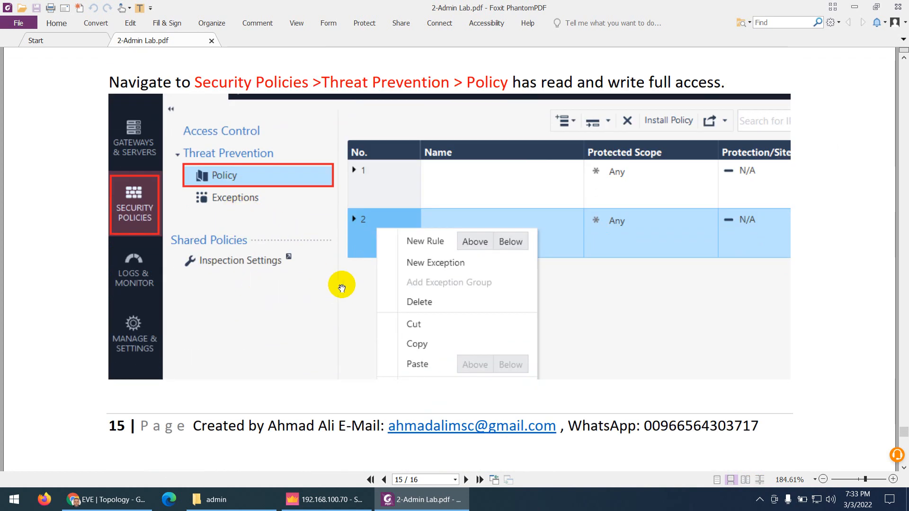
scroll(341, 284, "down", 2)
scroll(341, 288, "up", 1)
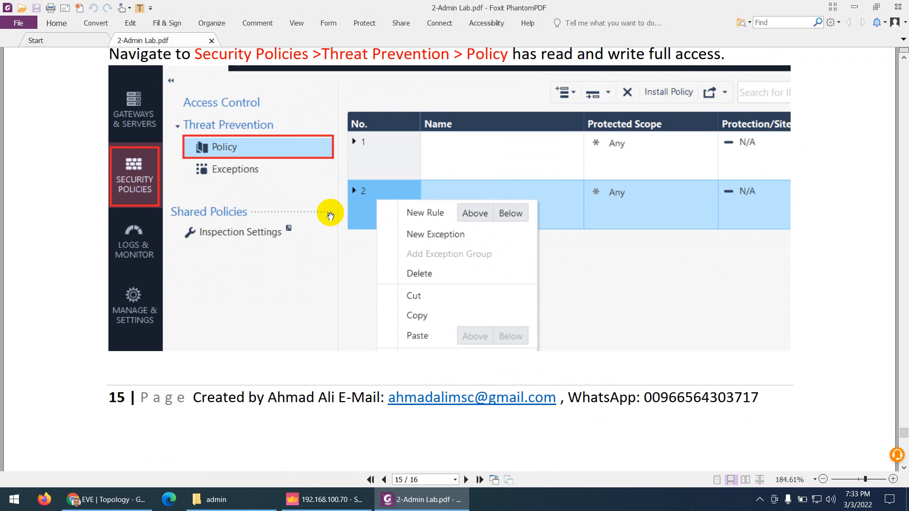
scroll(437, 288, "up", 2)
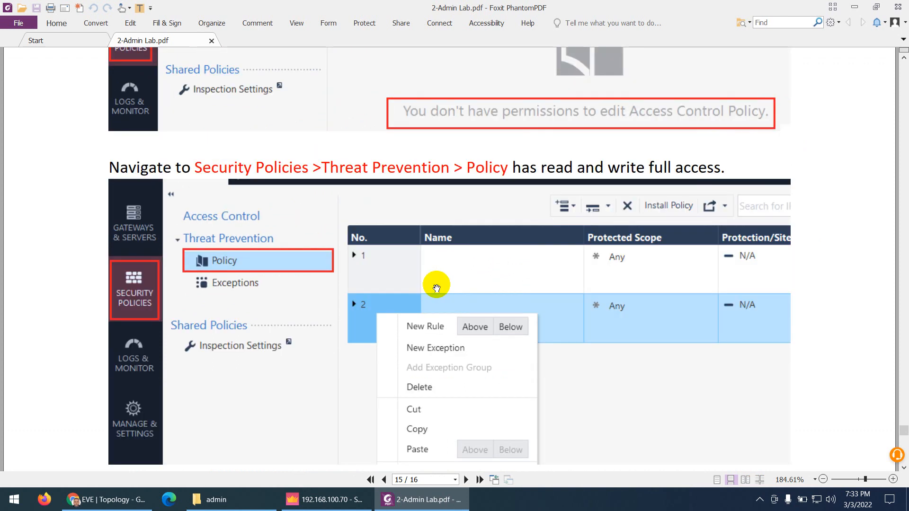
scroll(436, 287, "down", 10)
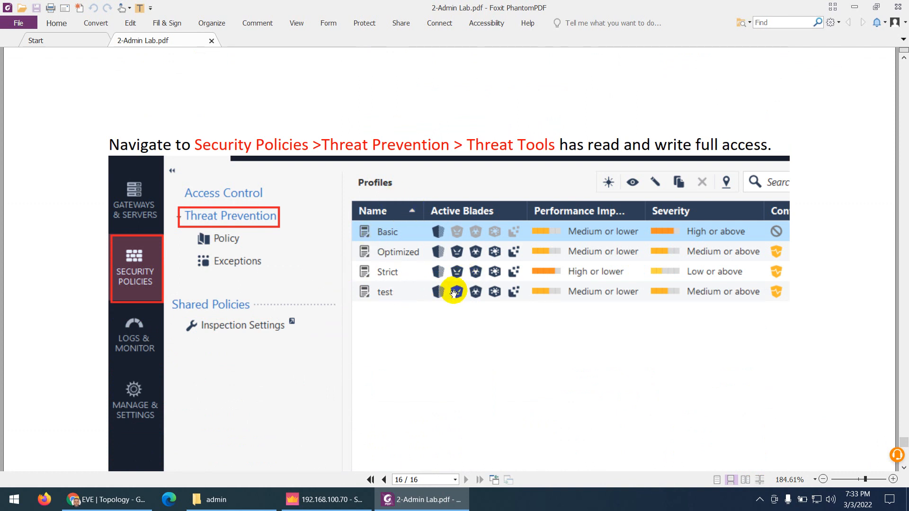
scroll(454, 292, "down", 6)
scroll(449, 296, "down", 5)
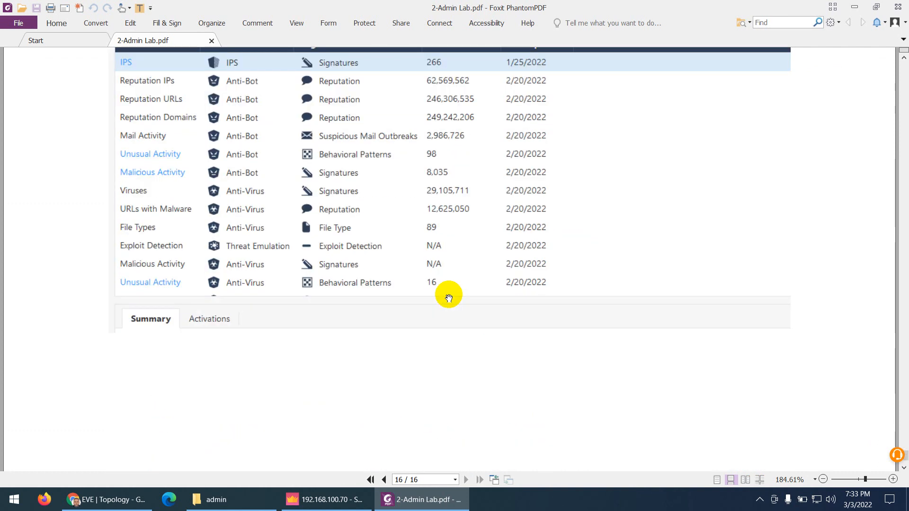
scroll(446, 294, "up", 3)
scroll(445, 293, "up", 12)
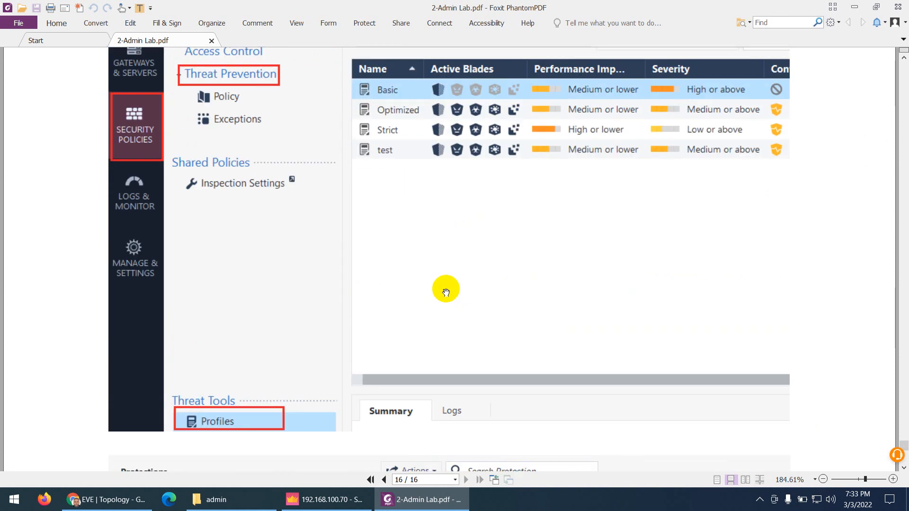
Page back through the lab guide's login steps to the publish step
left_click(385, 480)
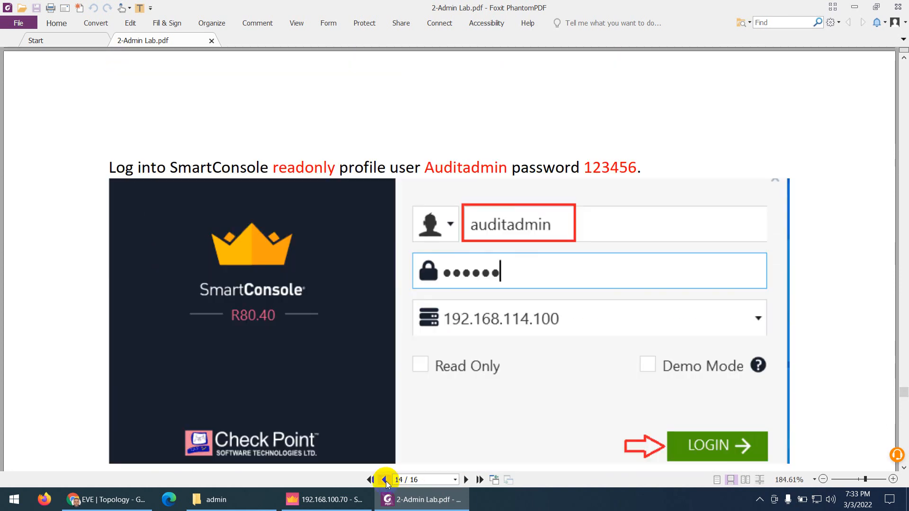
left_click(384, 479)
left_click(384, 480)
scroll(359, 284, "down", 11)
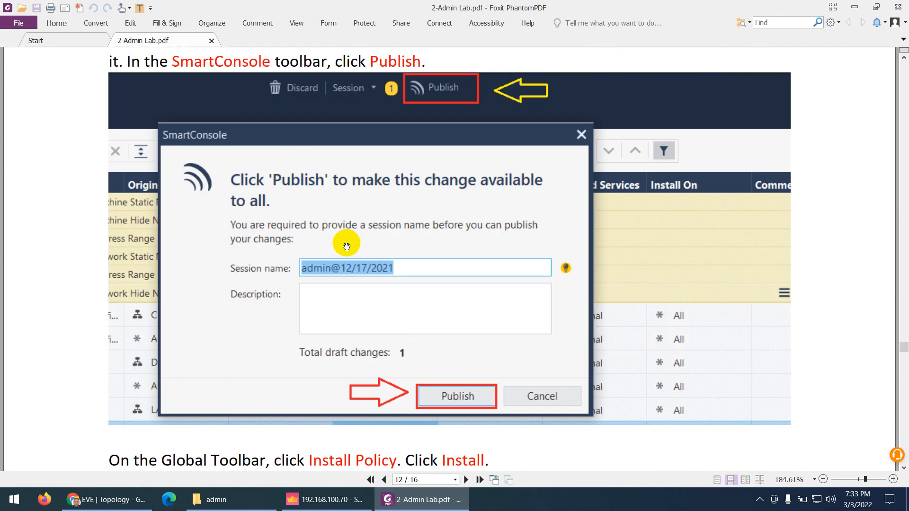
scroll(360, 283, "down", 12)
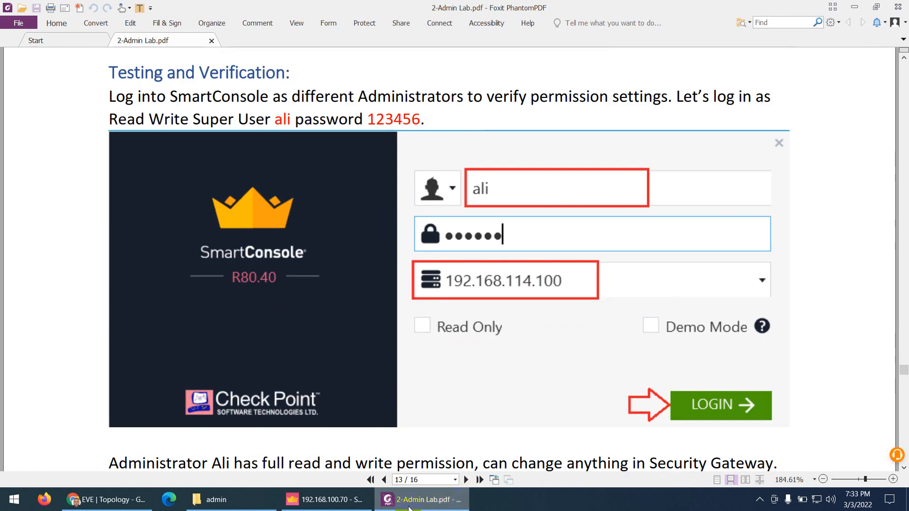
Review the admin account tables on page 1, then return to SmartConsole's Administrators list
left_click(371, 480)
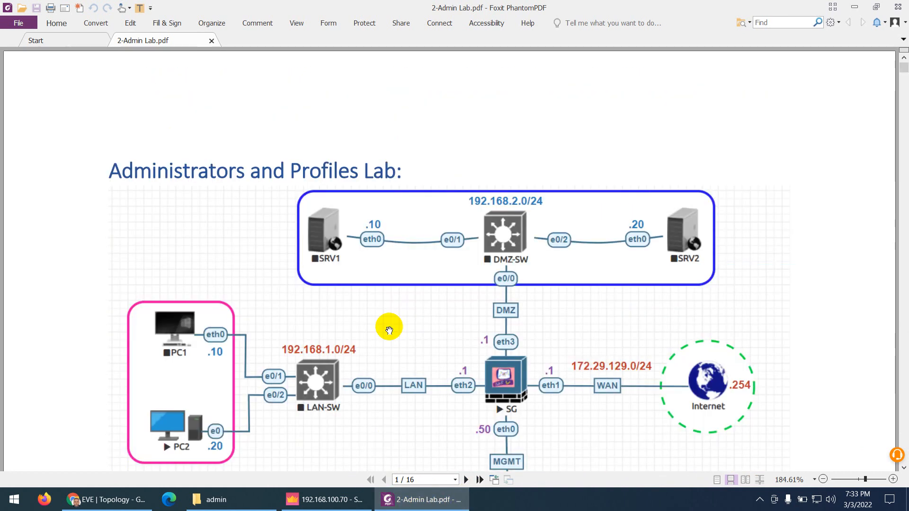
scroll(392, 327, "down", 12)
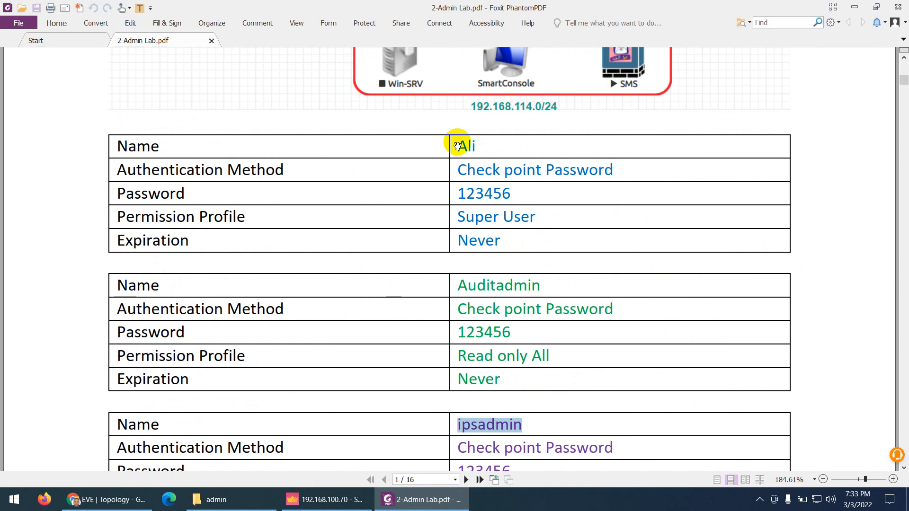
left_click(325, 500)
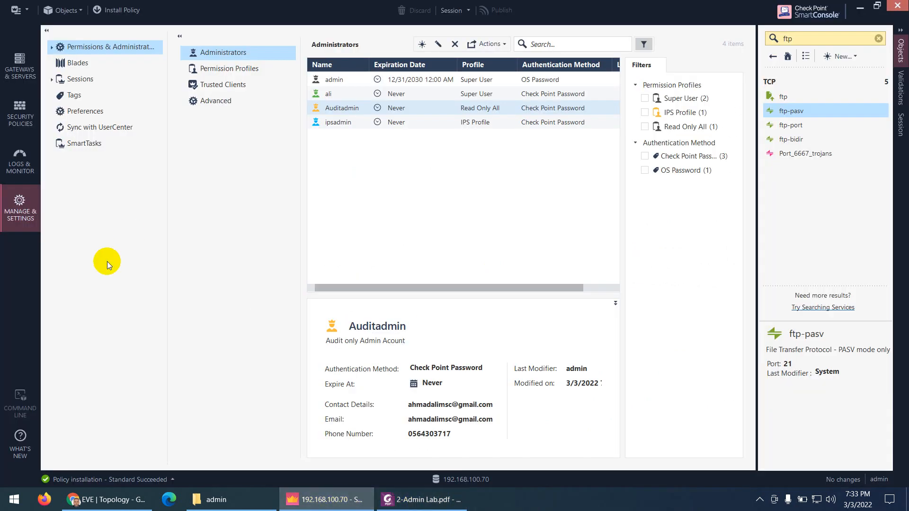
Confirm in Recent Tasks that the Standard policy installation succeeded
left_click(88, 481)
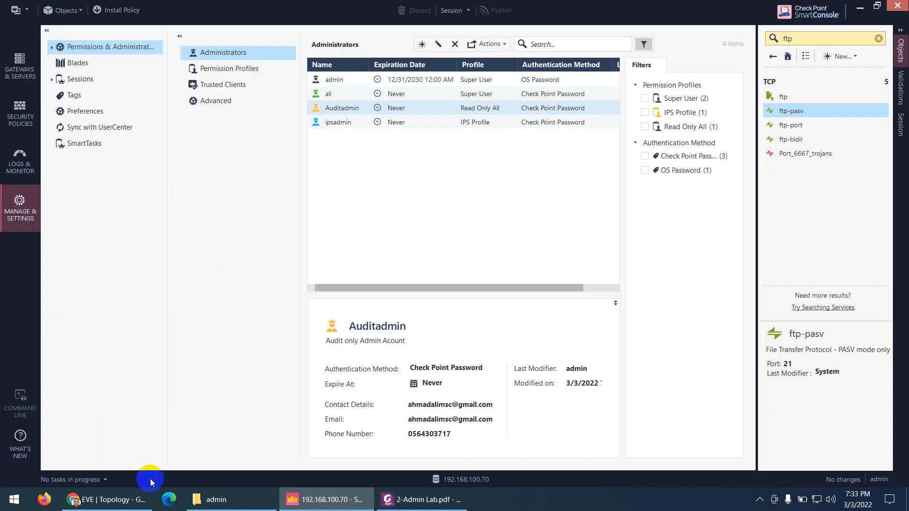
left_click(327, 502)
left_click(327, 506)
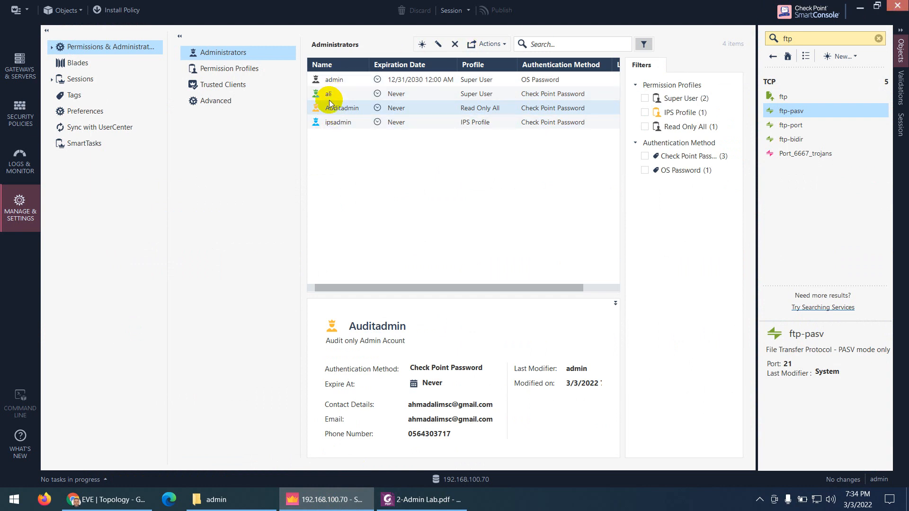
Close SmartConsole to end the admin session and clear the desktop to relaunch it
left_click(902, 8)
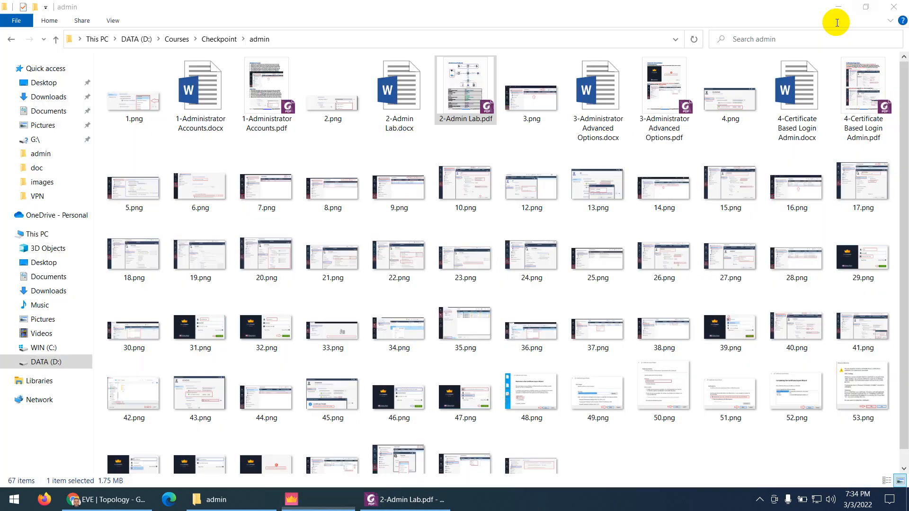
left_click(239, 508)
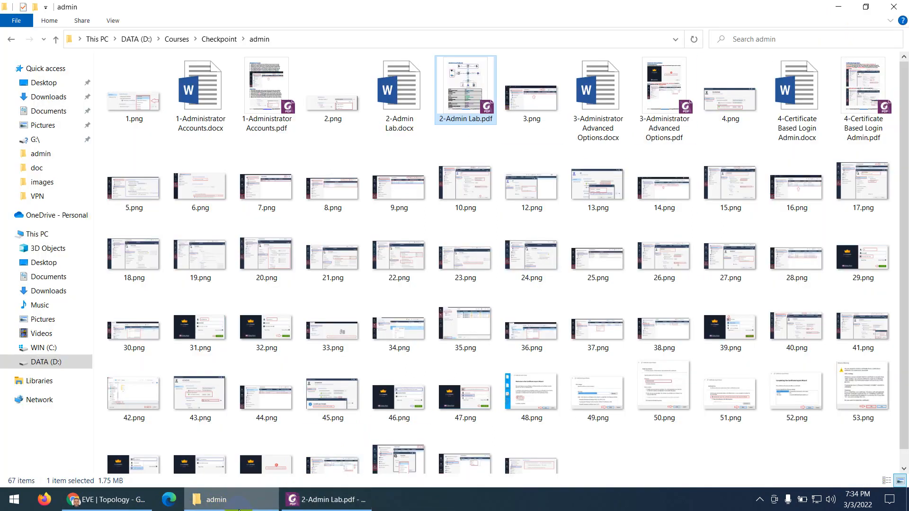
left_click(239, 509)
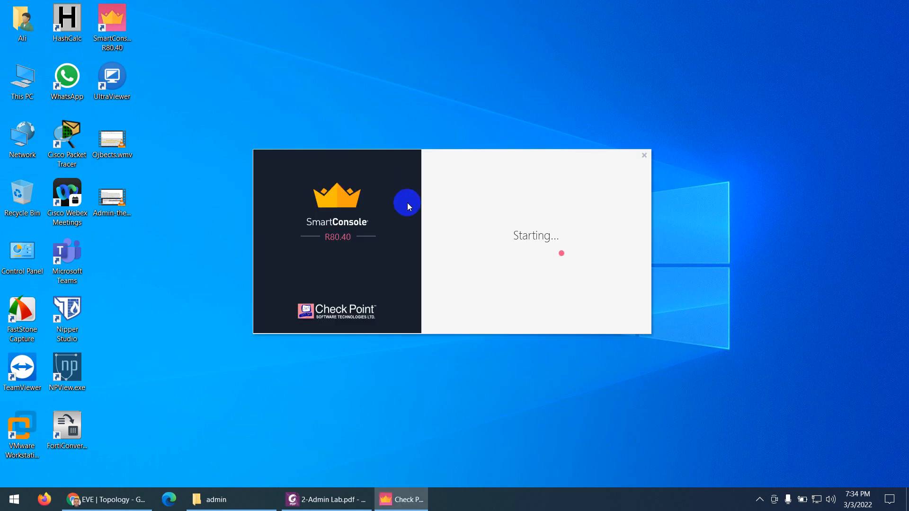
Log in to server 192.168.100.70 with the Super User's username and password
left_click_drag(494, 184, 462, 184)
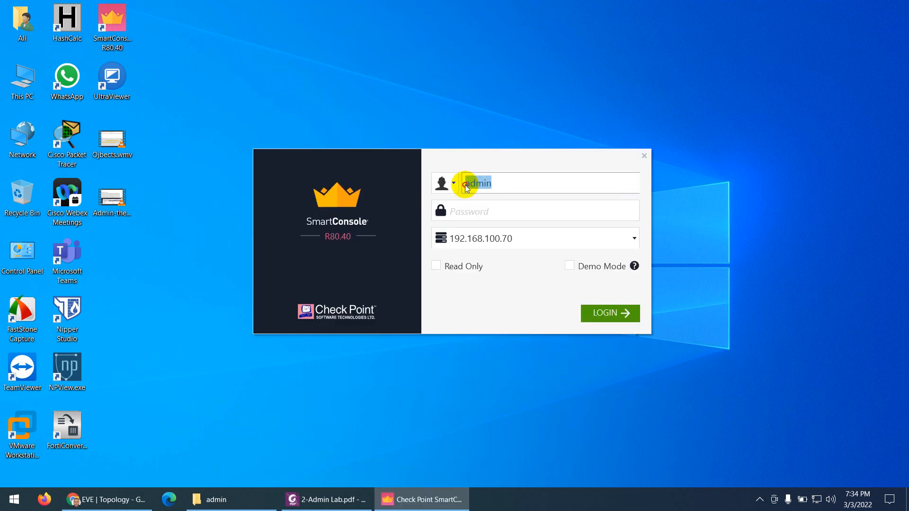
type("ali")
key("Tab")
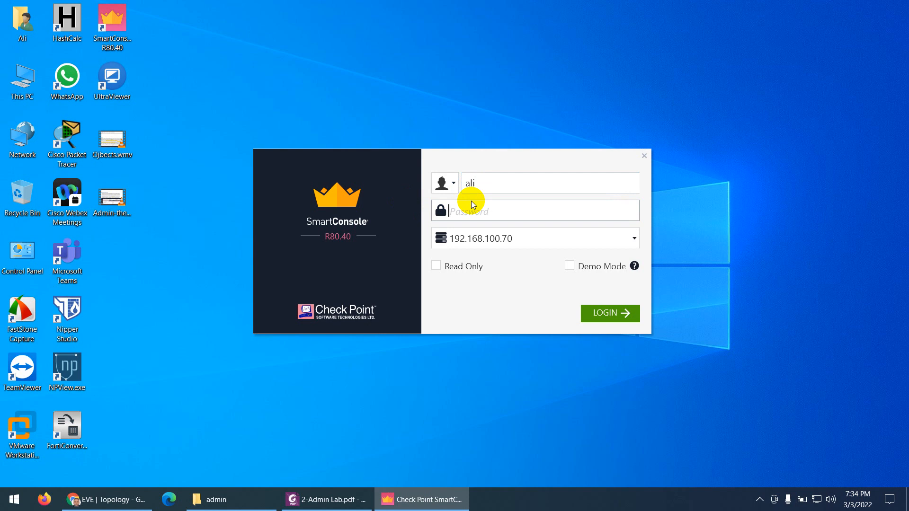
type("******")
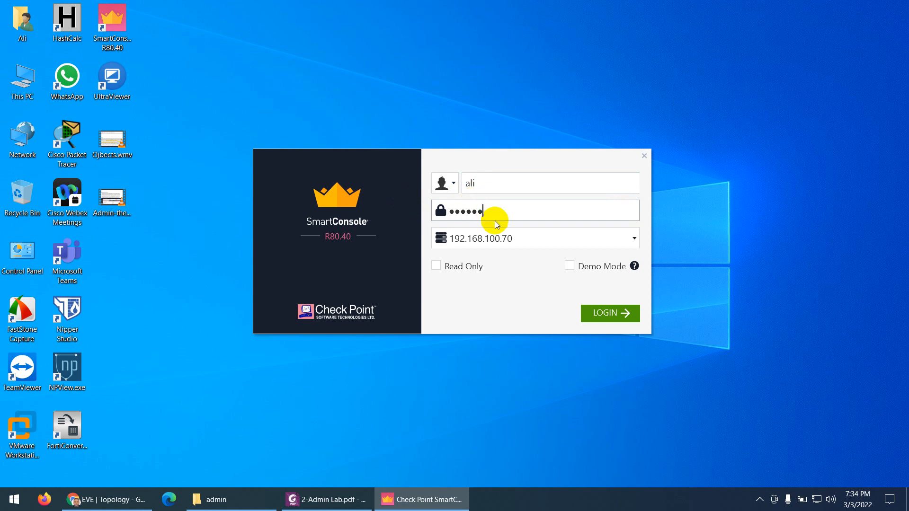
left_click(599, 317)
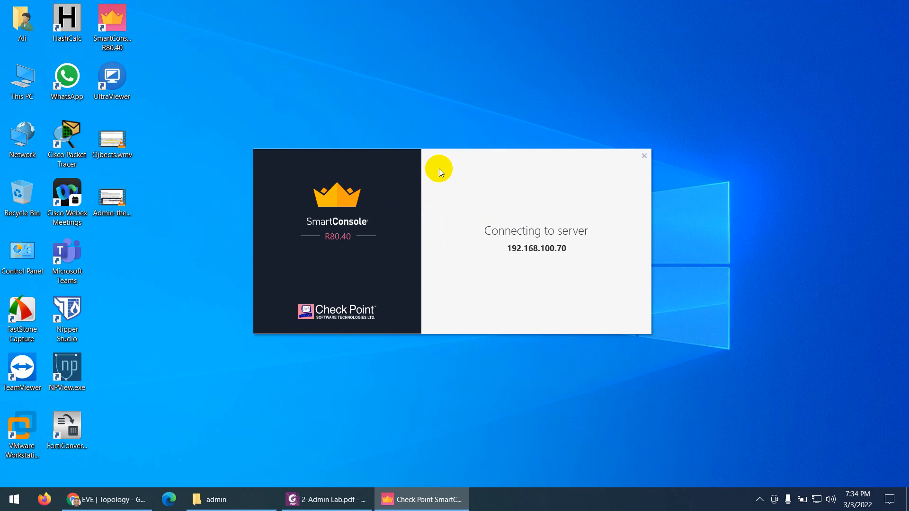
Move the startup dialog aside, minimize the lab guide, and show the Gateways & Servers view
left_click_drag(467, 158, 357, 115)
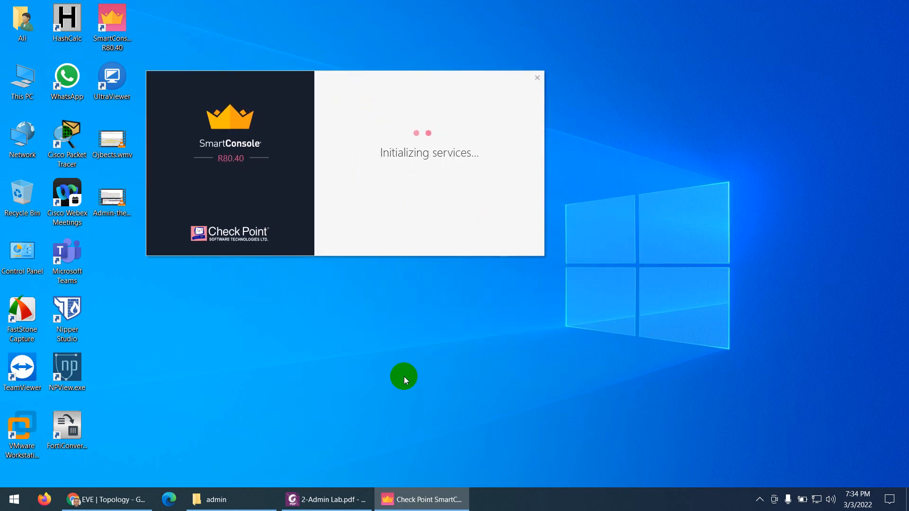
left_click(363, 505)
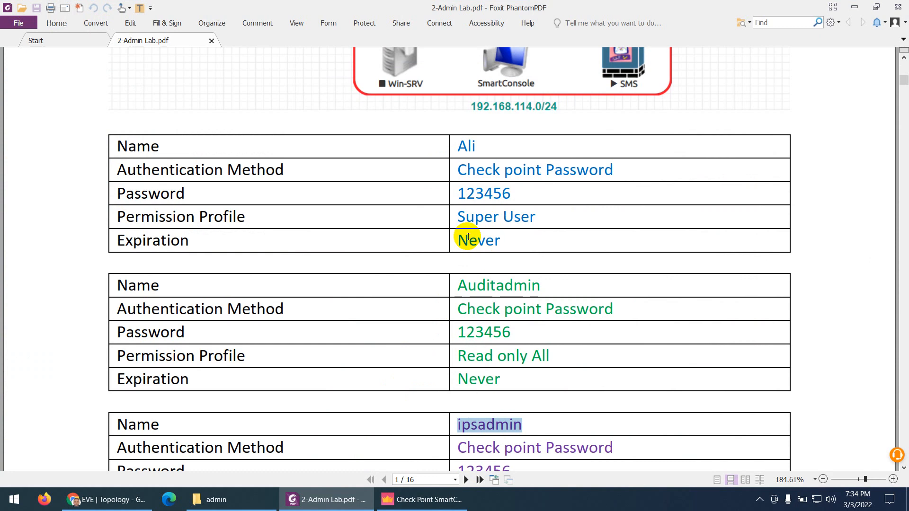
left_click(332, 499)
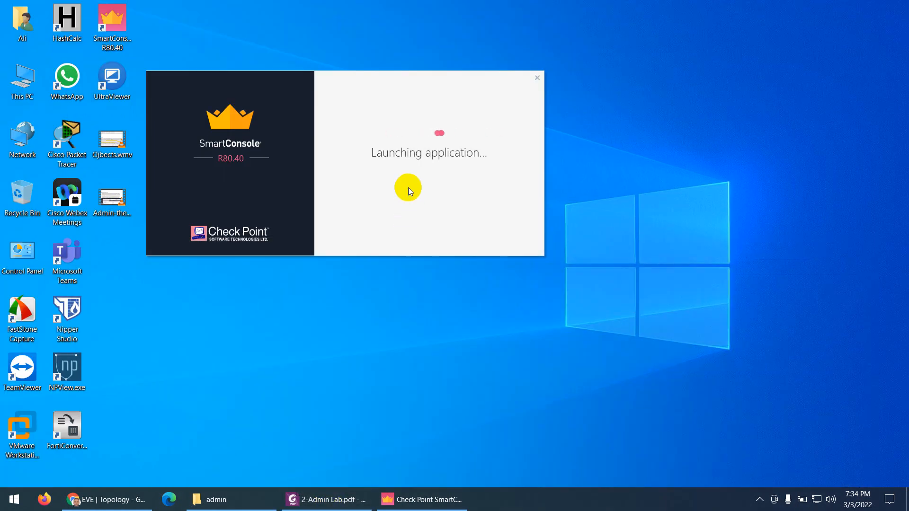
left_click(129, 29)
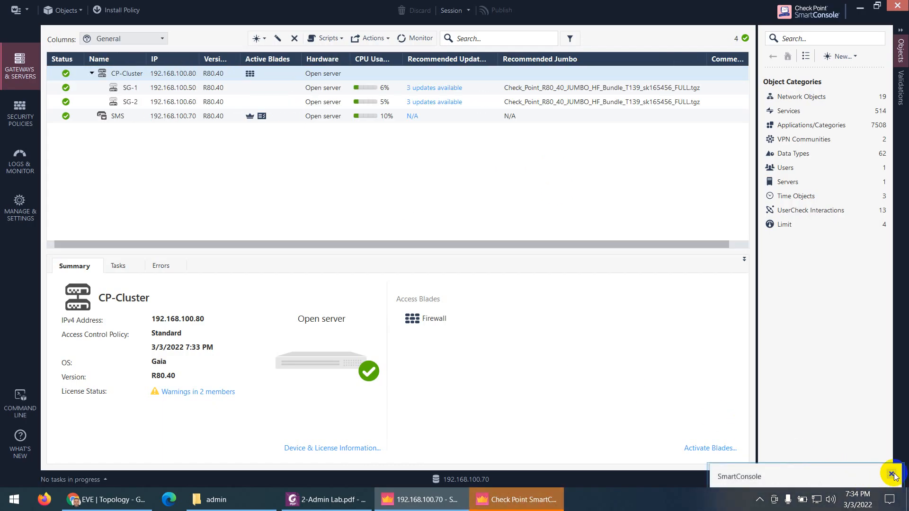
Dismiss the notification and view sessions to confirm the Super User's Read Write session from 192.168.100.10
left_click(890, 475)
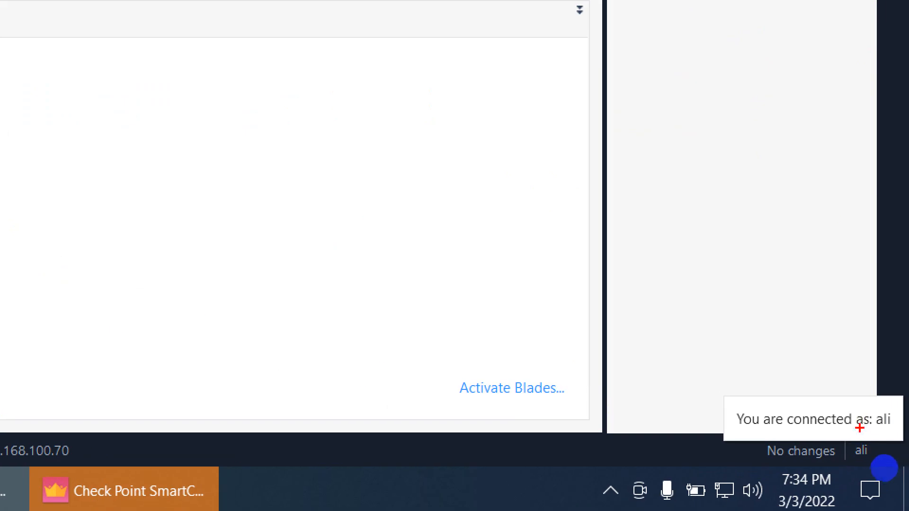
mouse_move(886, 435)
left_mouse_down()
mouse_move(891, 408)
mouse_move(878, 438)
left_mouse_up()
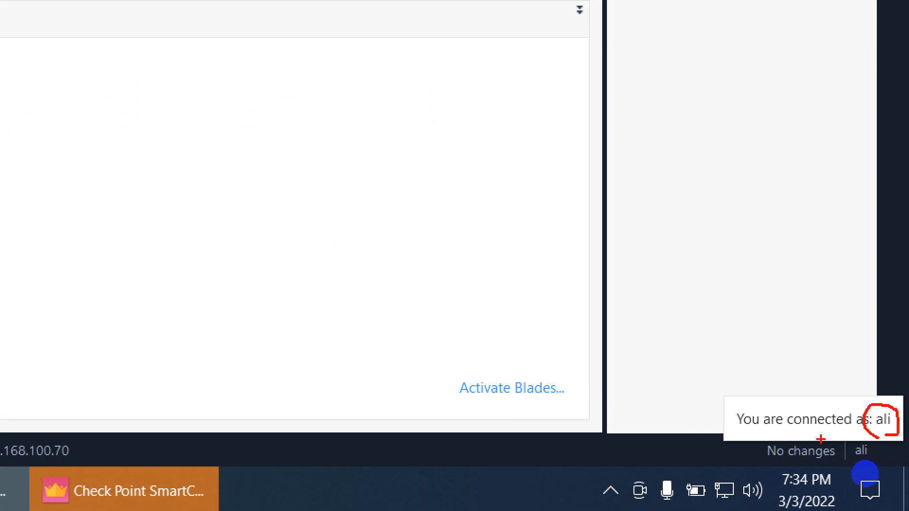
left_click(25, 212)
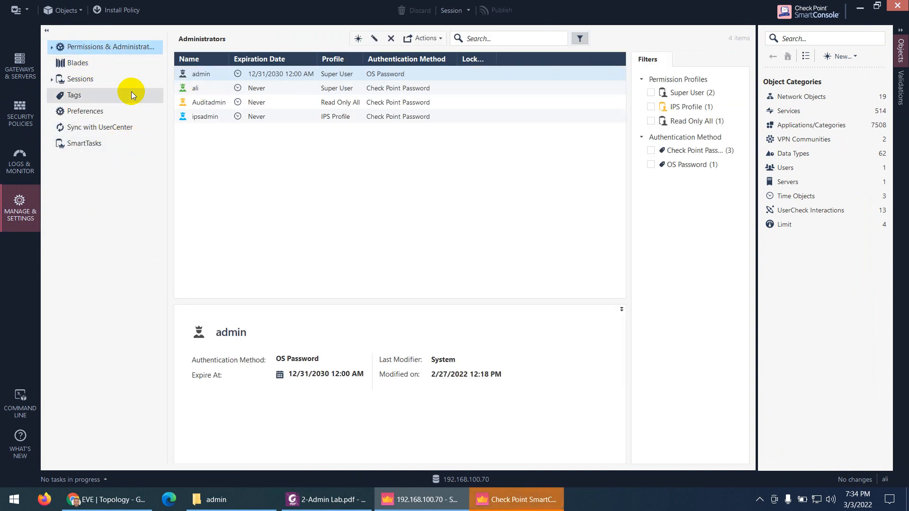
left_click(83, 79)
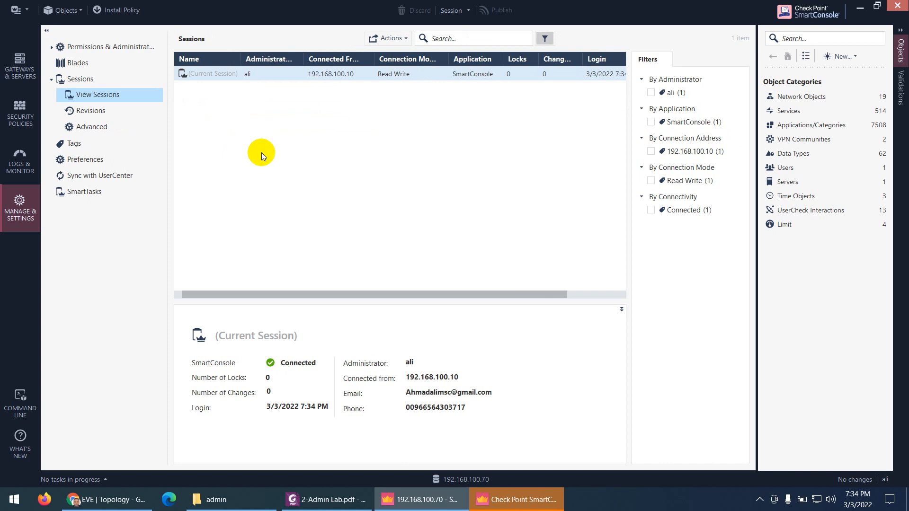
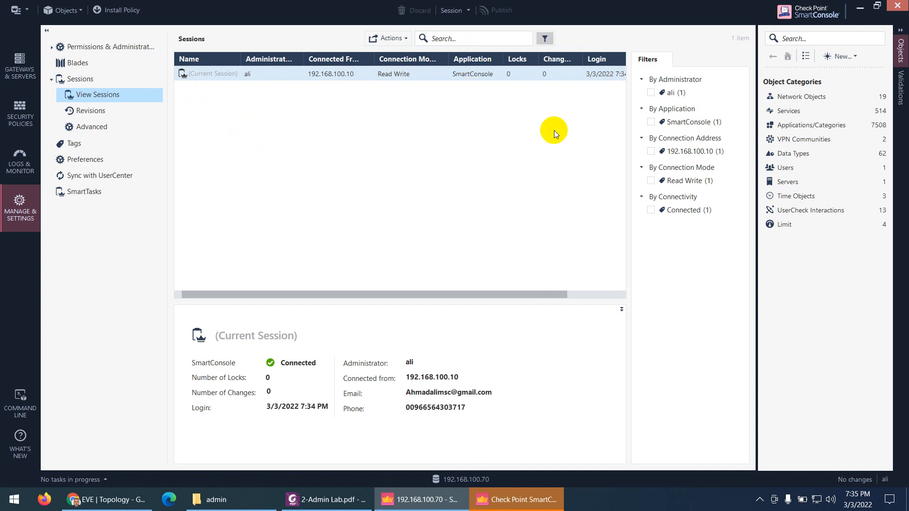
Go from the sessions list via Gateways & Servers to the Standard Access Control rulebase
left_click_drag(479, 294, 416, 275)
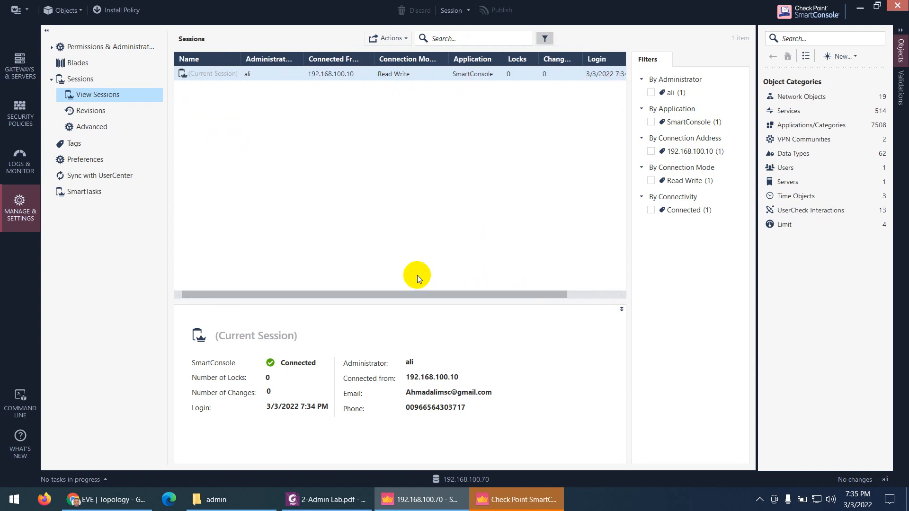
left_click(27, 88)
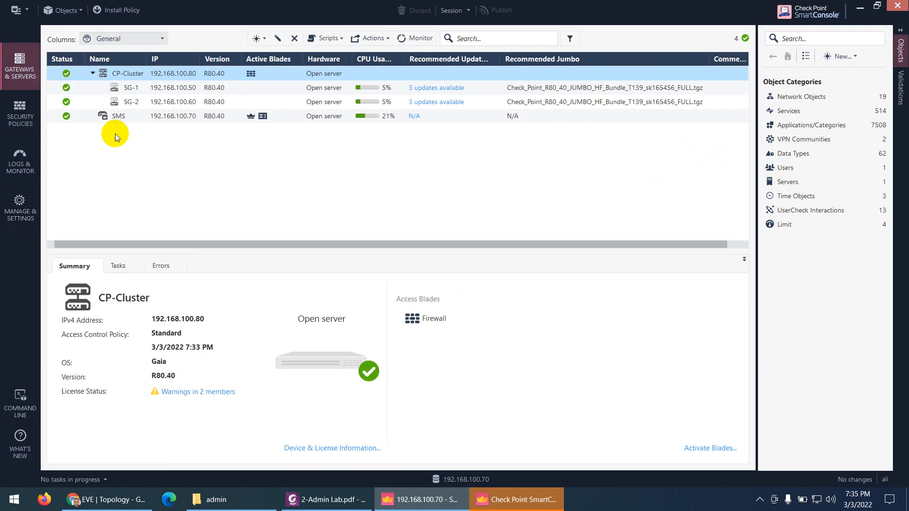
left_click(27, 126)
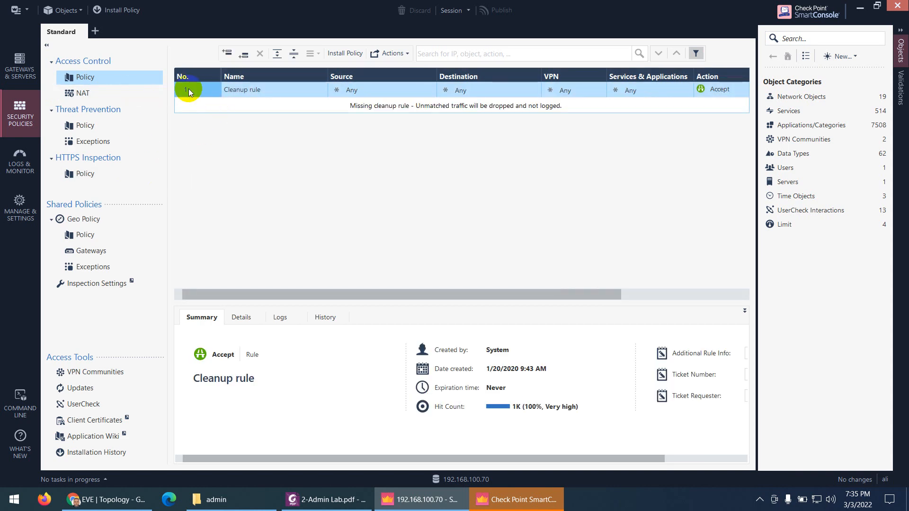
Insert a new rule above the Cleanup rule and publish the session
right_click(195, 89)
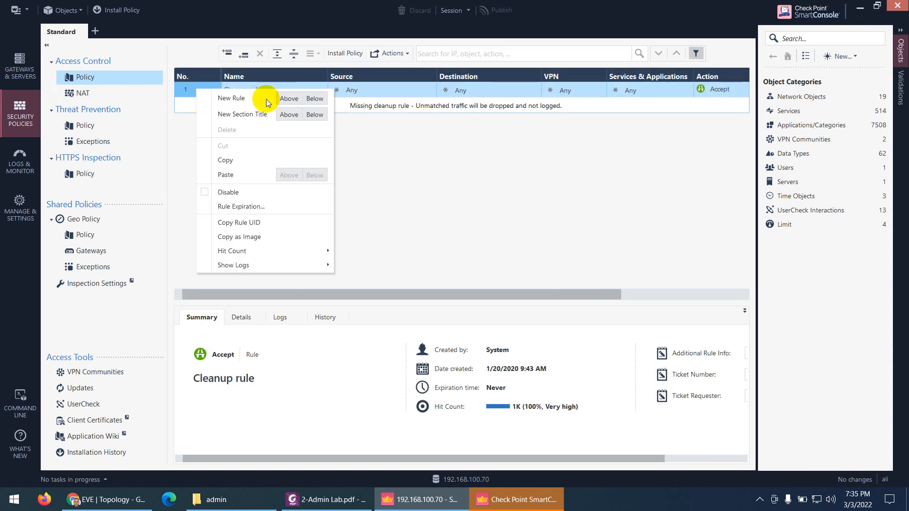
left_click(288, 99)
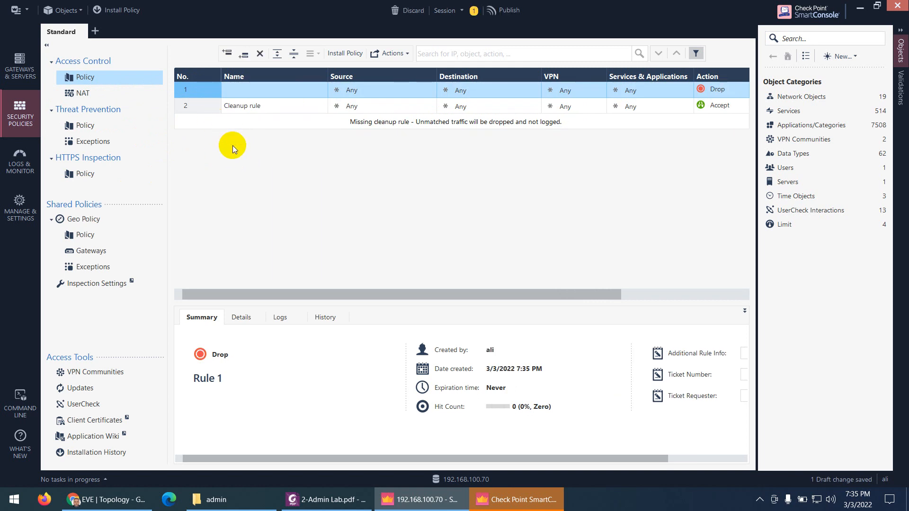
left_click(507, 11)
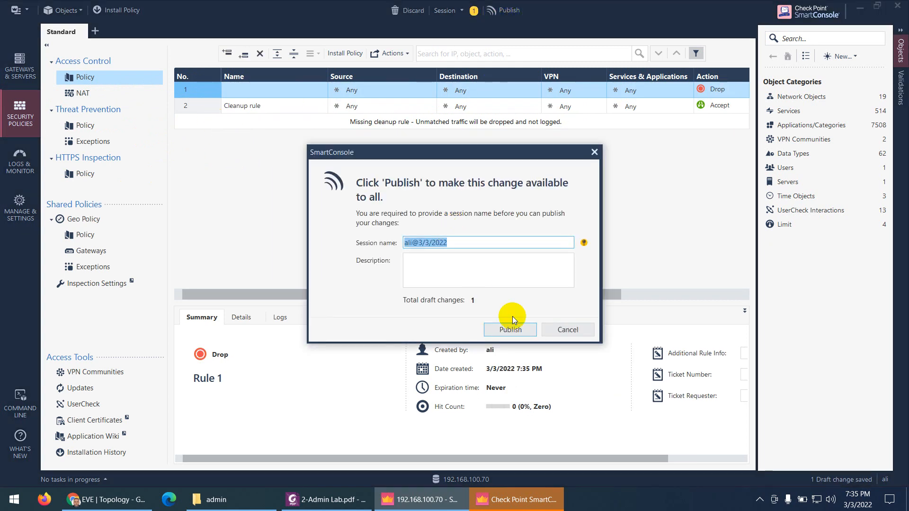
left_click(511, 330)
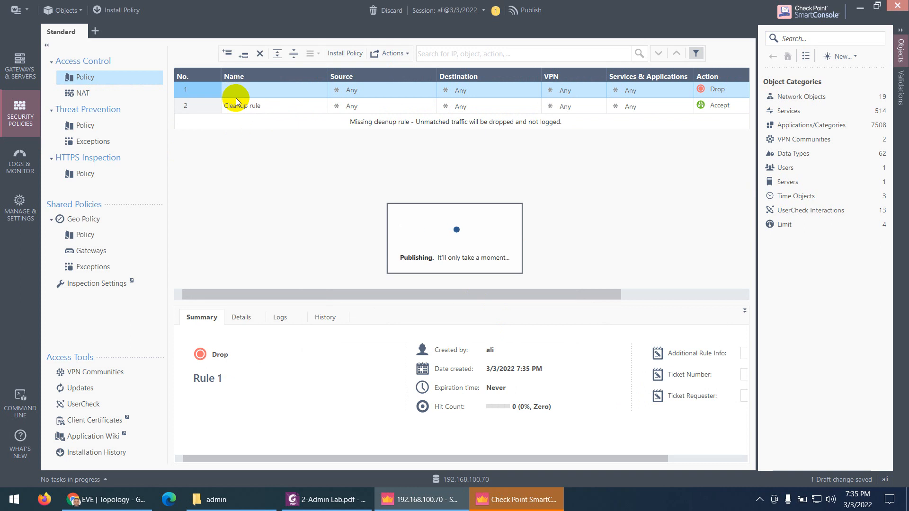
Set rule 1 to Accept, name it test, publish, and install the Standard policy on CP-Cluster
left_click(712, 92)
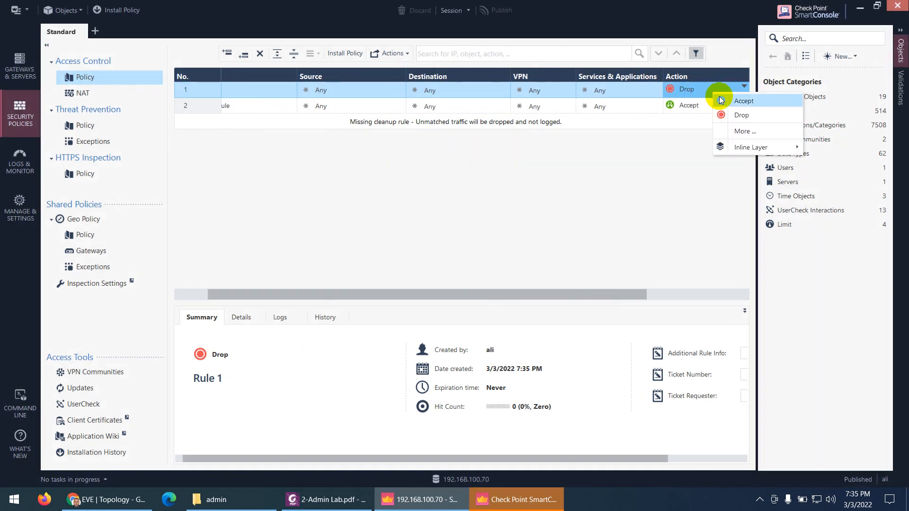
left_click(743, 101)
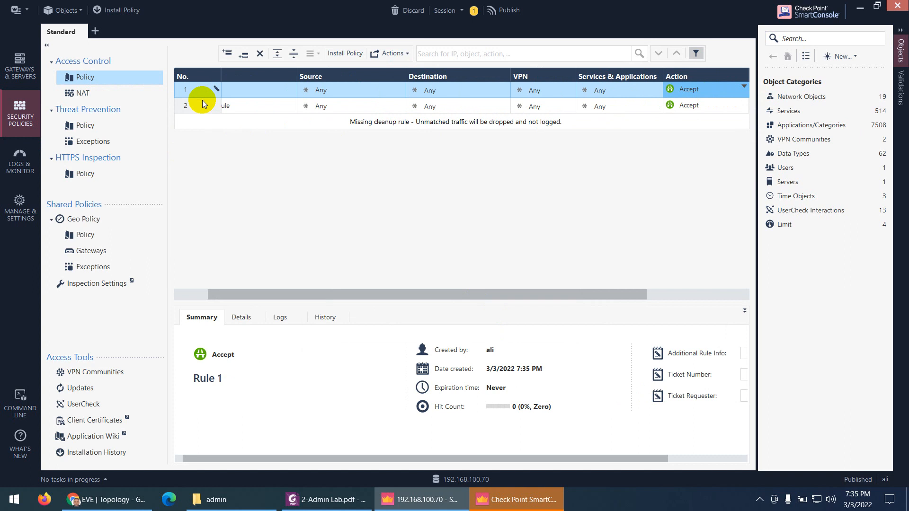
left_click(243, 93)
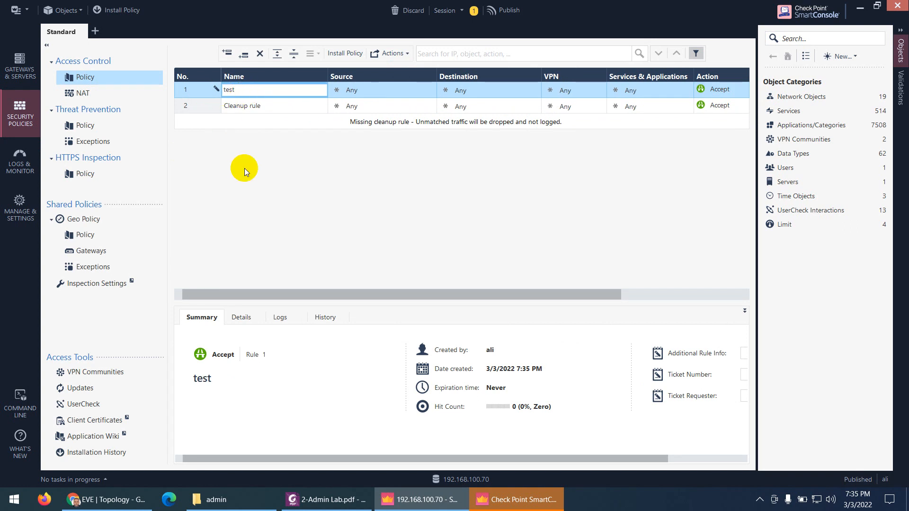
left_click(501, 14)
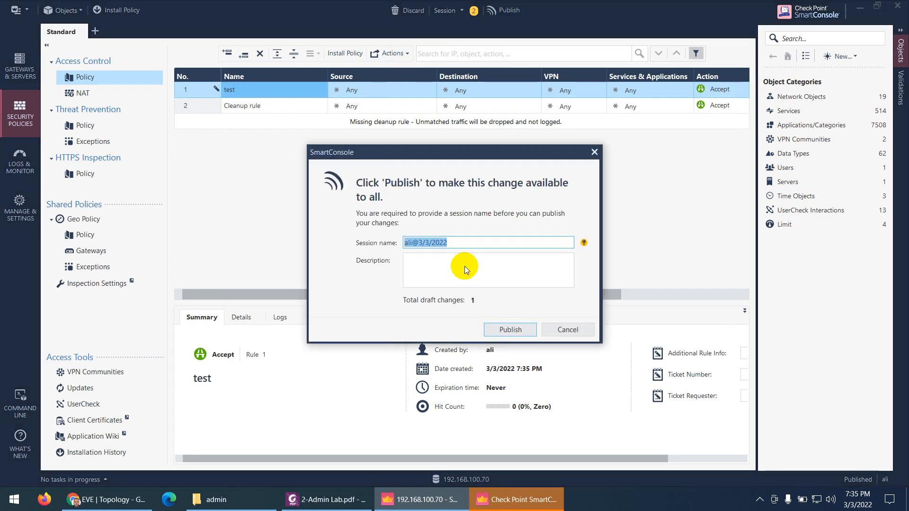
left_click(503, 329)
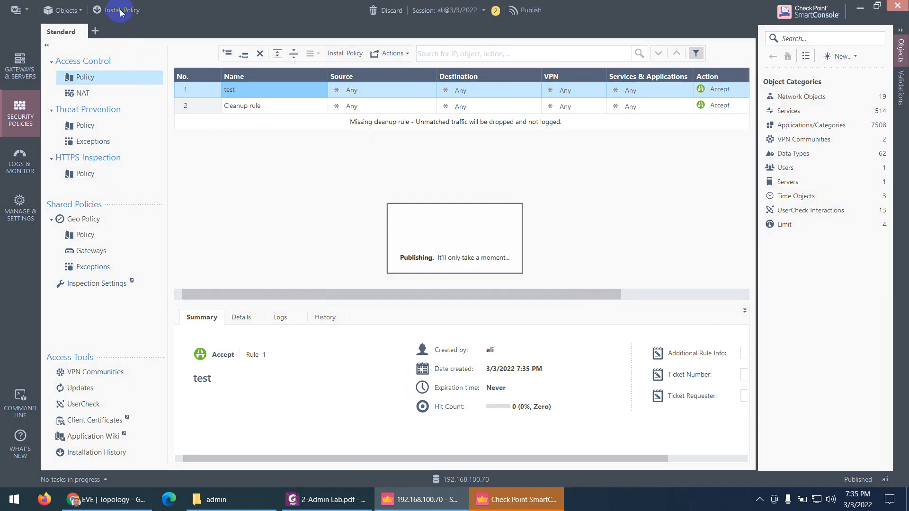
left_click(124, 13)
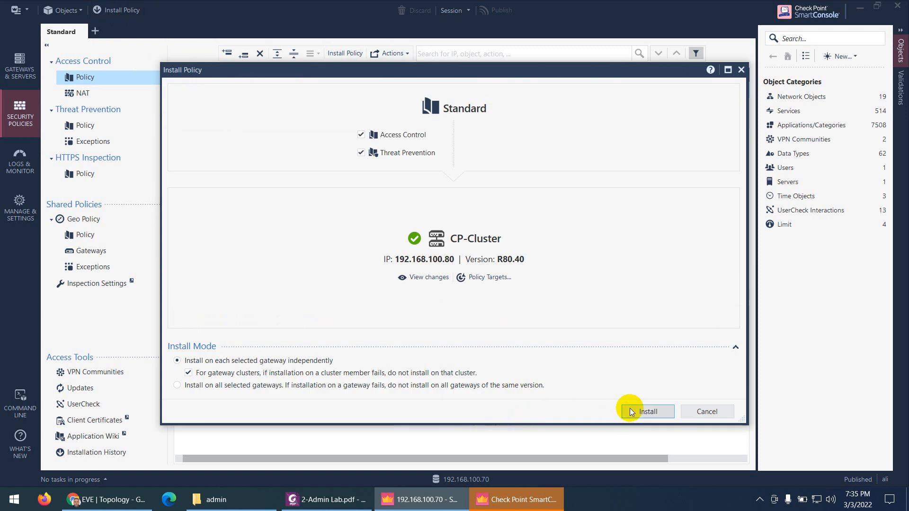
left_click(631, 412)
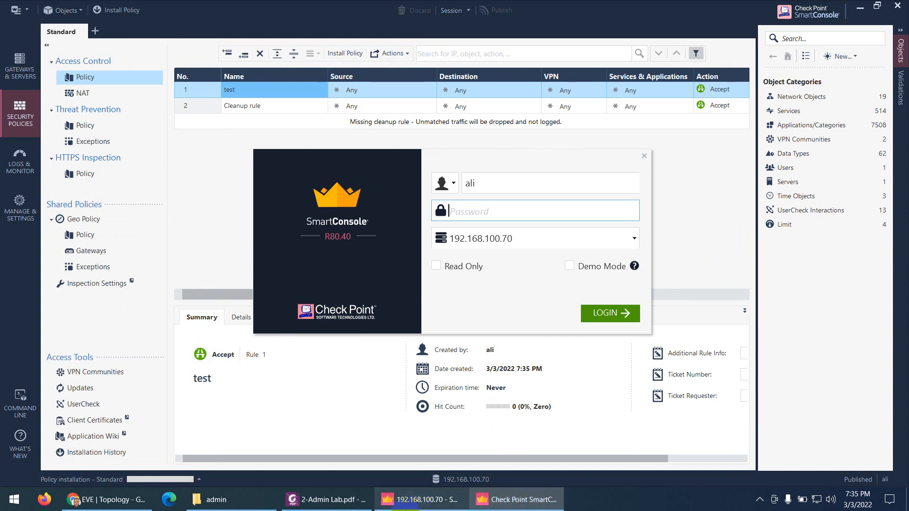
Find and copy the Auditadmin account name from the lab PDF's table
left_click(326, 499)
scroll(445, 284, "down", 3)
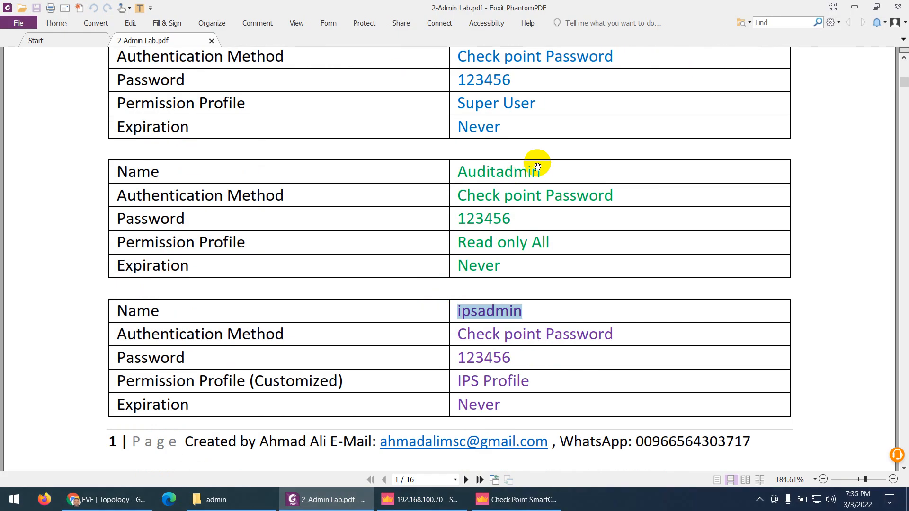
left_click_drag(540, 168, 458, 173)
key("ctrl+c")
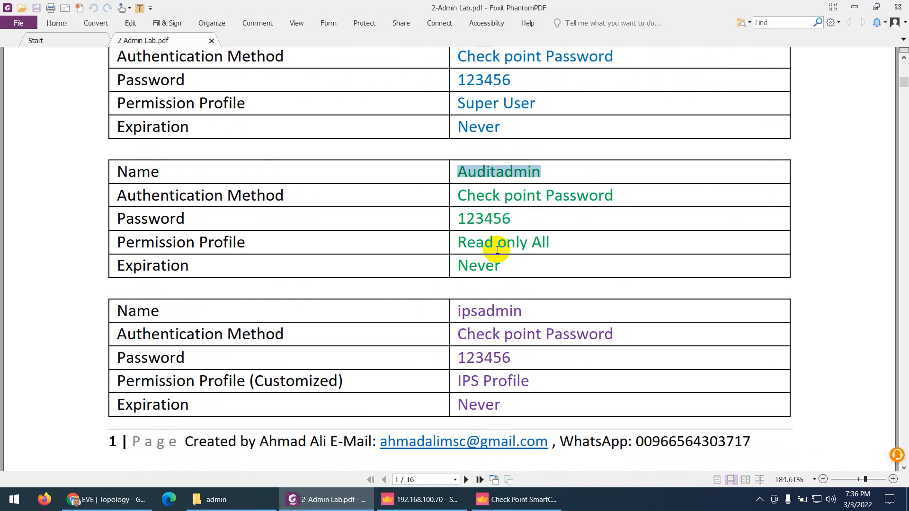
Paste the audit admin name as the login username and try signing in, which fails
left_click(495, 500)
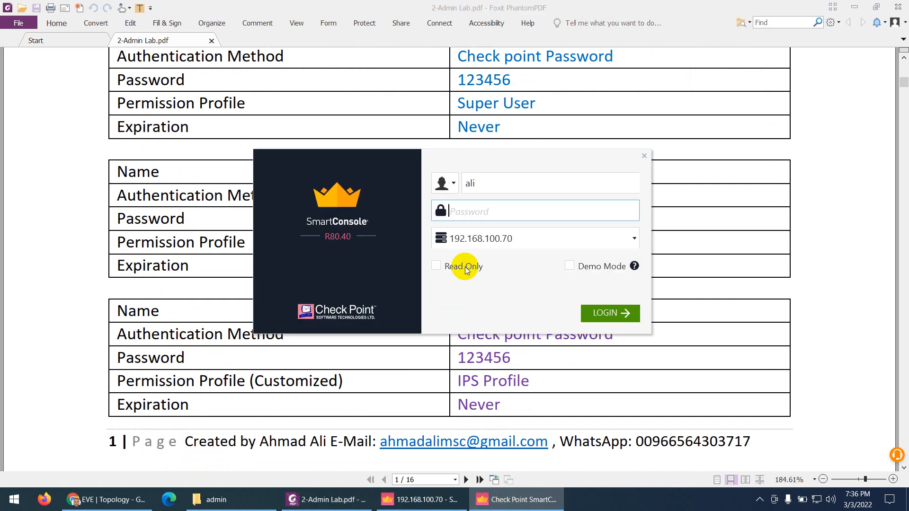
left_click_drag(480, 179, 452, 186)
key("ctrl+v")
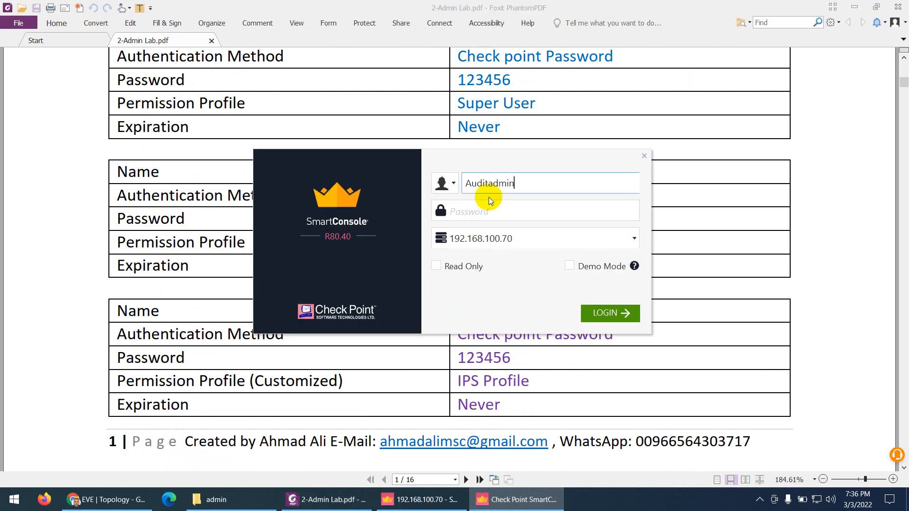
left_click(512, 217)
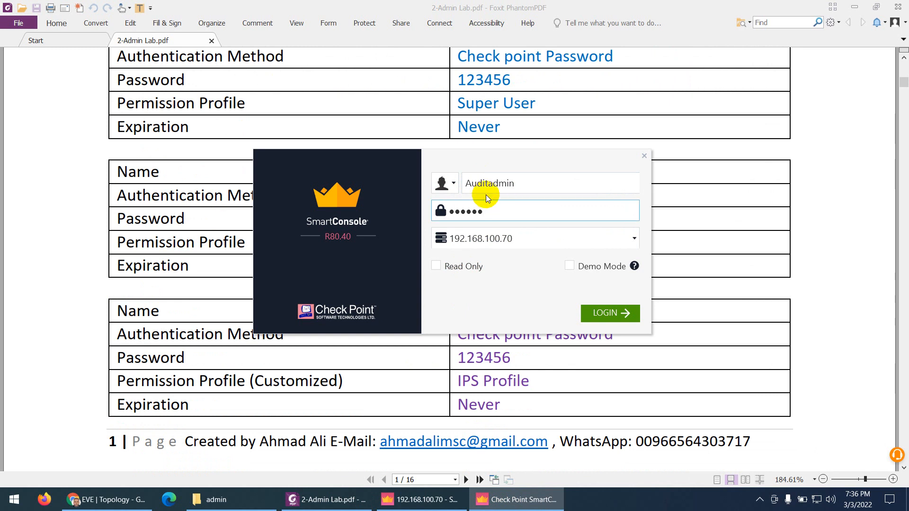
left_click(471, 183)
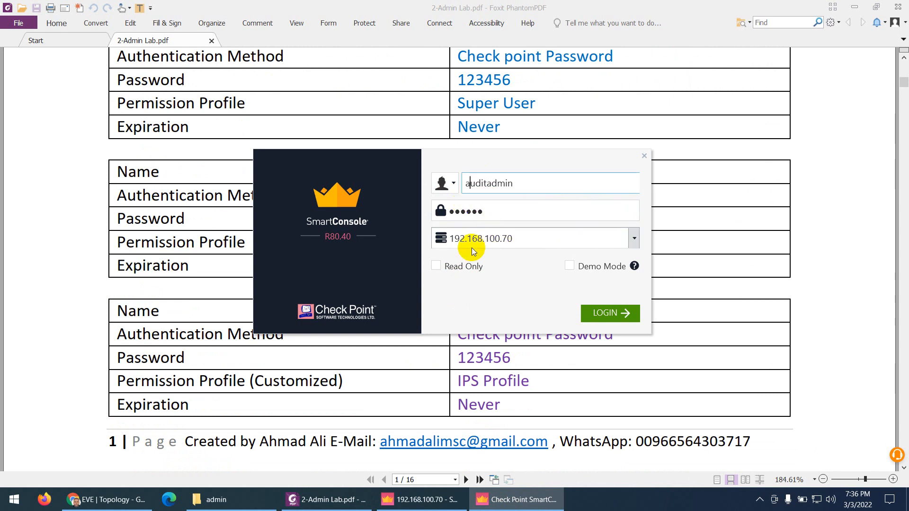
left_click(612, 317)
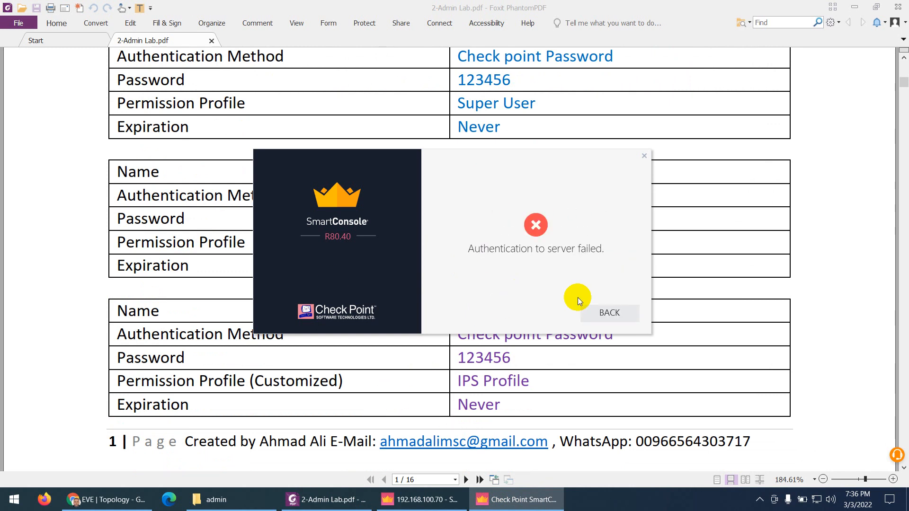
Retry the login with a different password, then bring the main console forward
left_click(601, 313)
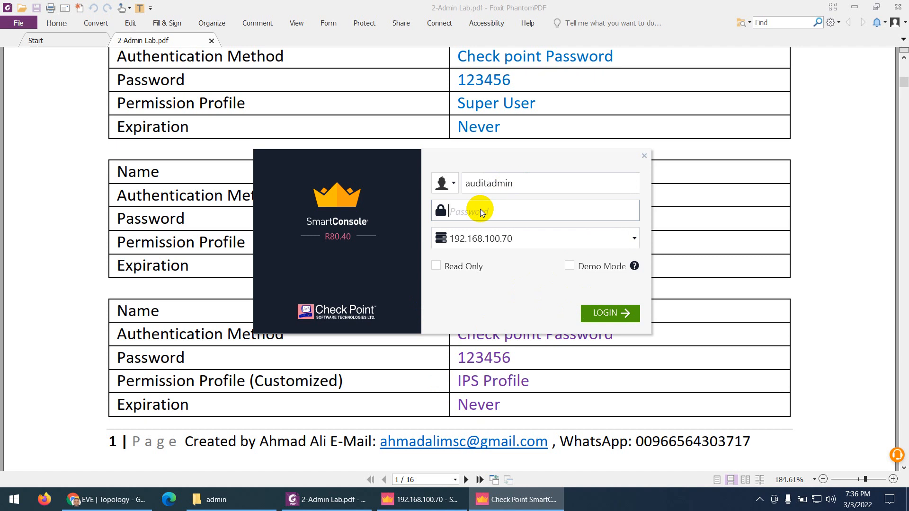
type("1234")
left_click(613, 321)
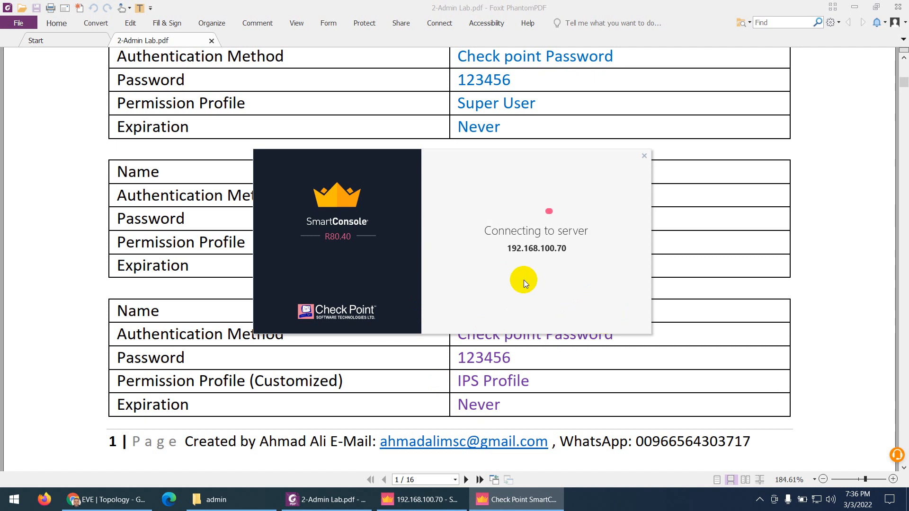
left_click(421, 499)
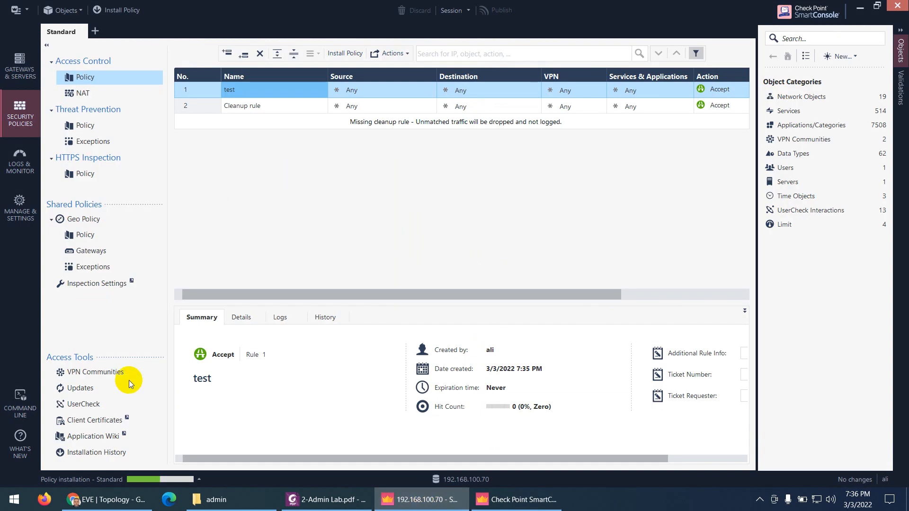
Check the Auditadmin account in the Manage & Settings administrators list
left_click(20, 209)
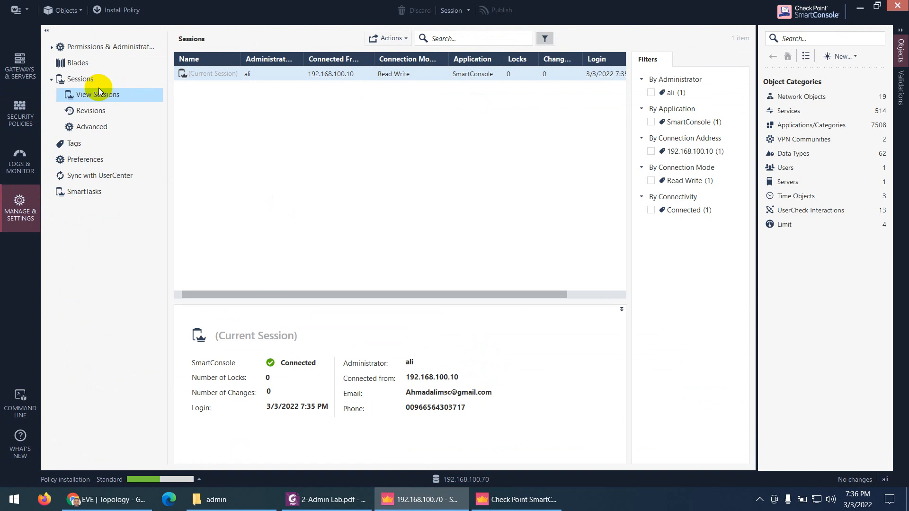
left_click(99, 48)
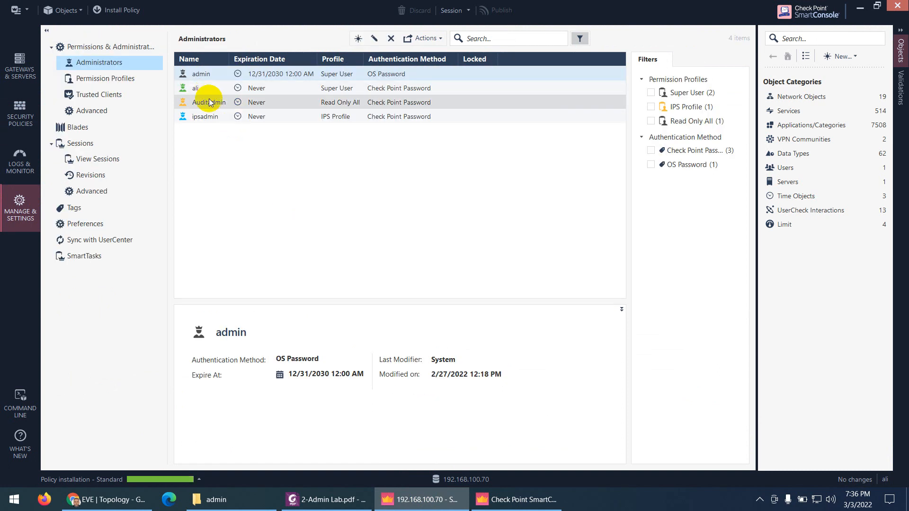
left_click(210, 102)
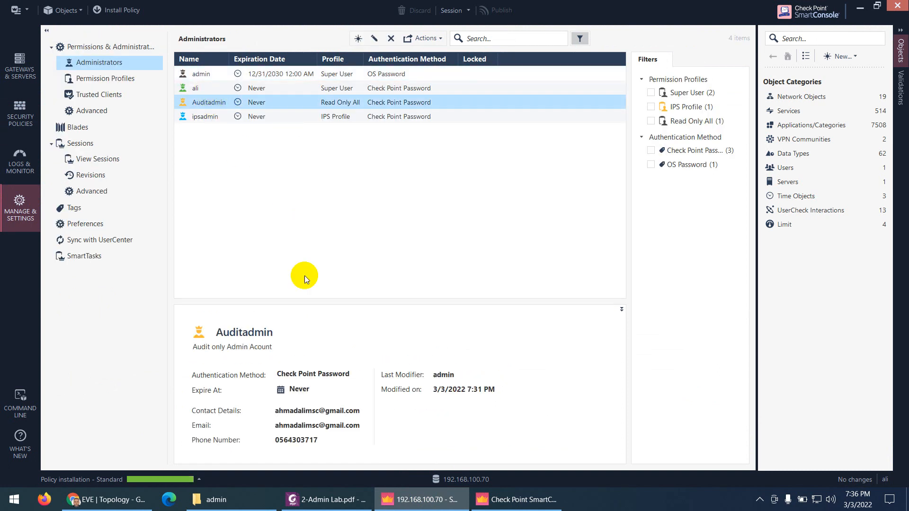
Correct the username to 'Auditadmin', enter its password, and log in to the management server
left_click(503, 505)
left_click(470, 183)
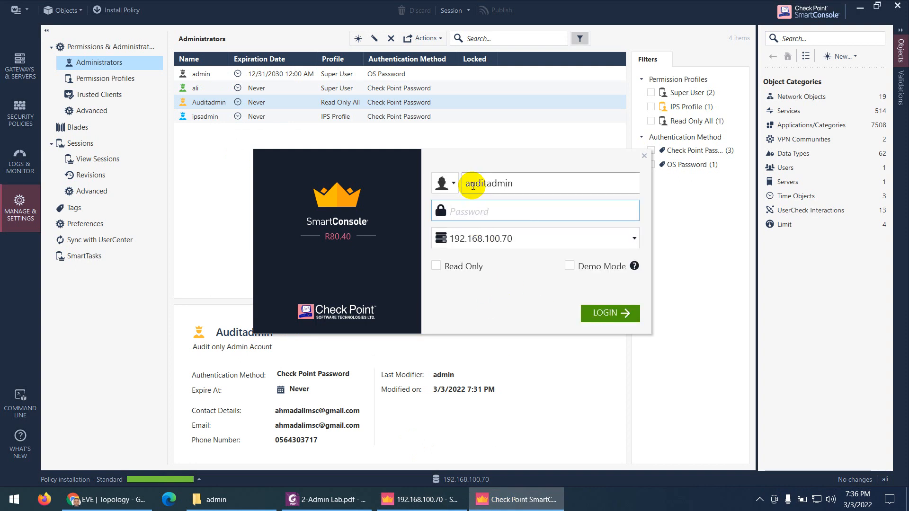
key("BackSpace")
type("A")
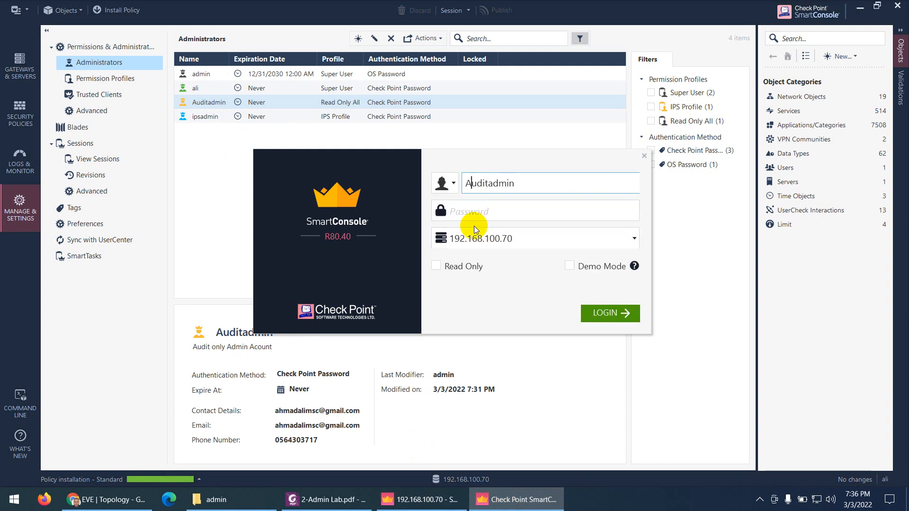
left_click(473, 218)
type("vpn123")
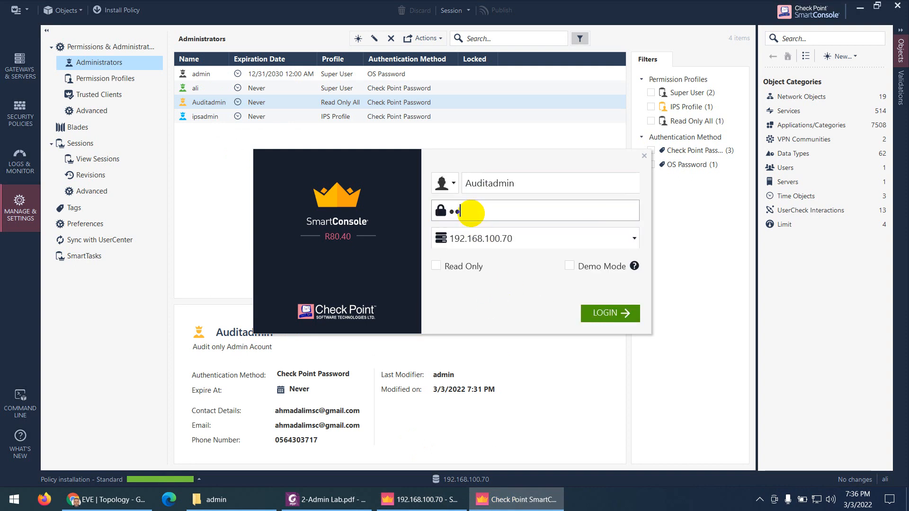
left_click(586, 313)
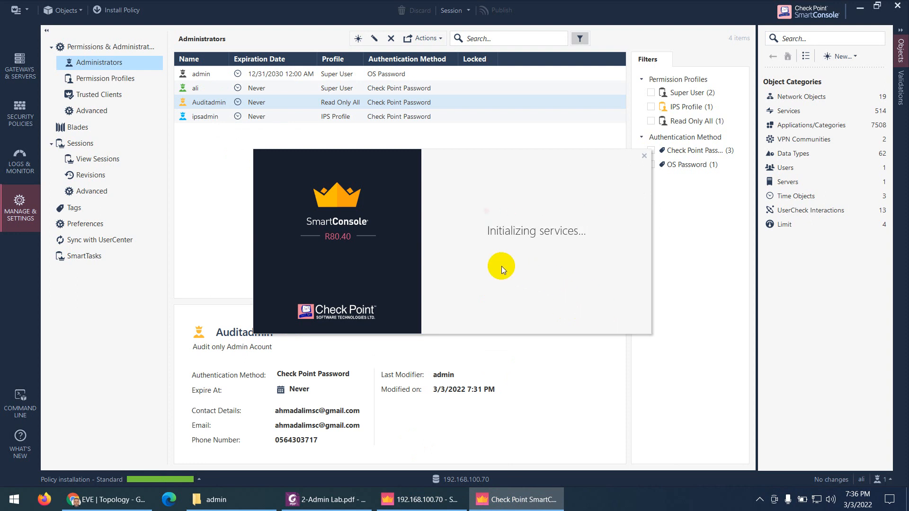
left_click(327, 497)
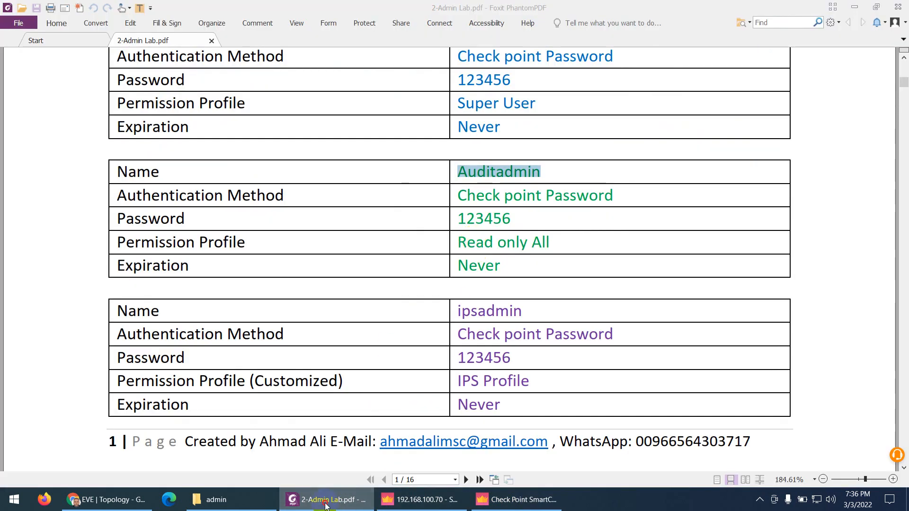
left_click(417, 499)
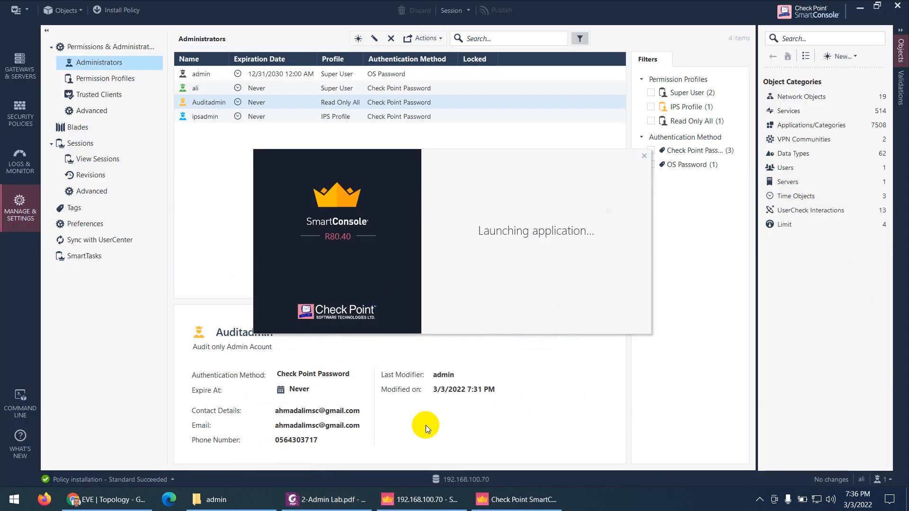
Glance at recent tasks in ali's console, then switch to the Auditadmin console window
left_click(424, 499)
left_click(109, 479)
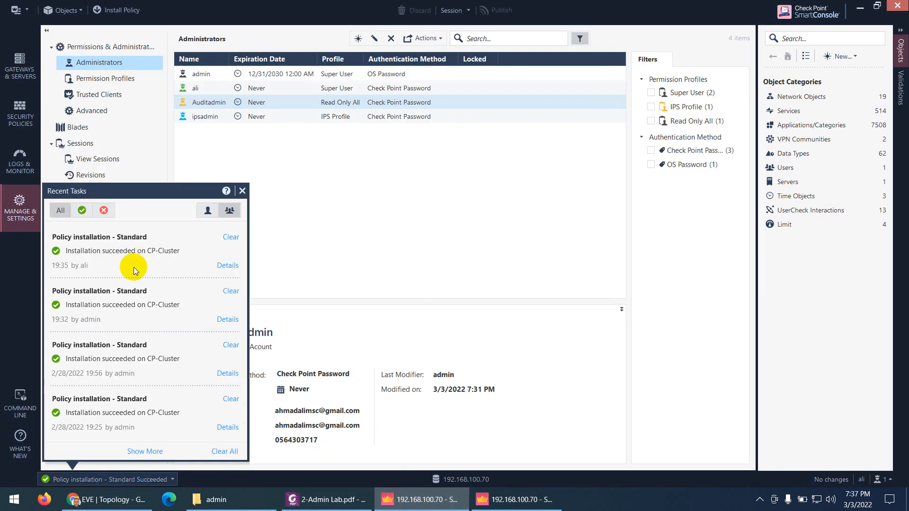
left_click(515, 305)
mouse_move(865, 480)
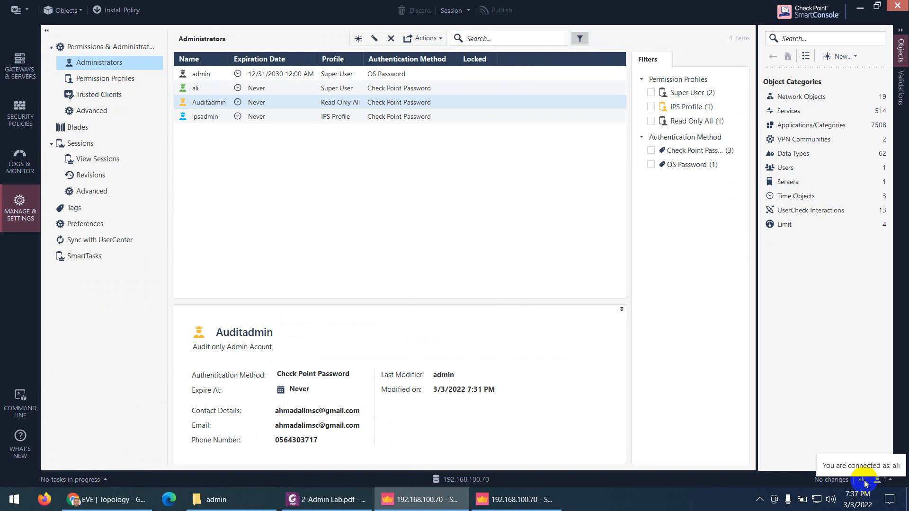
left_click(515, 499)
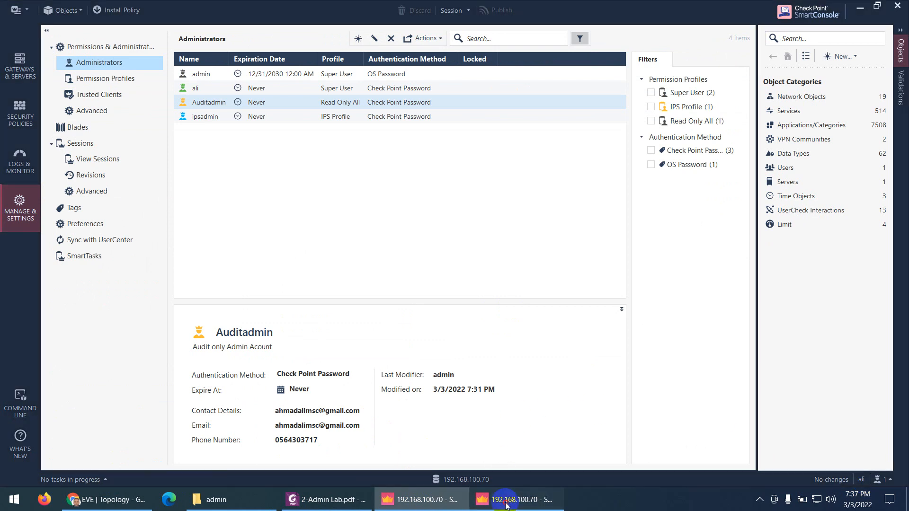
mouse_move(846, 479)
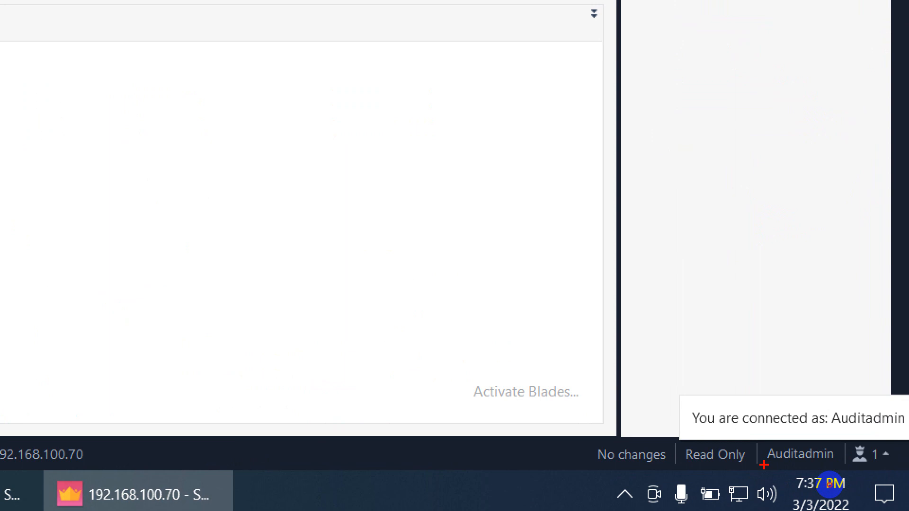
mouse_move(764, 465)
left_mouse_down()
mouse_move(824, 462)
mouse_move(769, 447)
mouse_move(805, 438)
mouse_move(907, 428)
mouse_move(826, 424)
left_mouse_up()
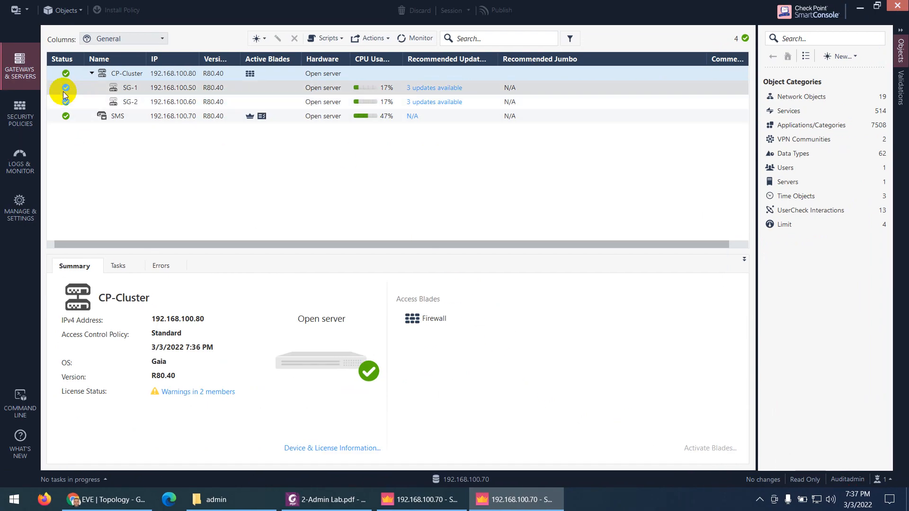
Confirm rule 1 in the Access Control policy offers no editing options for Auditadmin
left_click(20, 113)
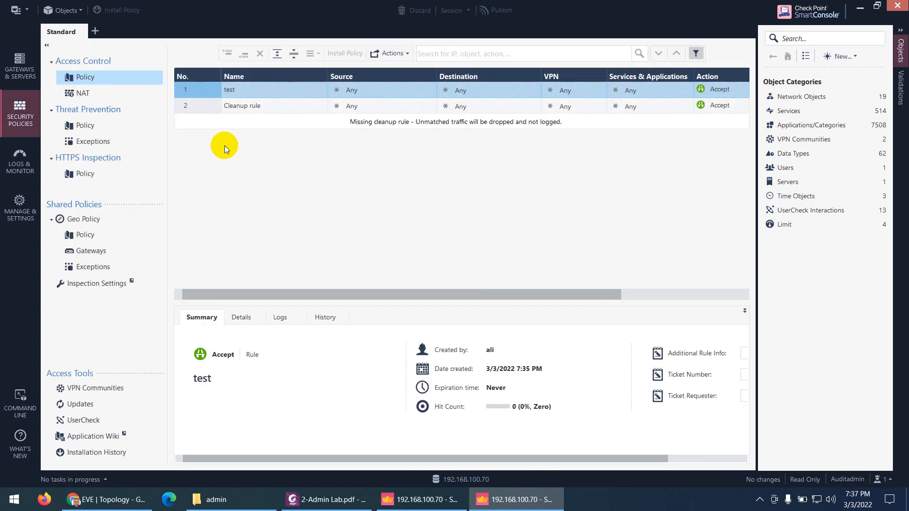
right_click(197, 89)
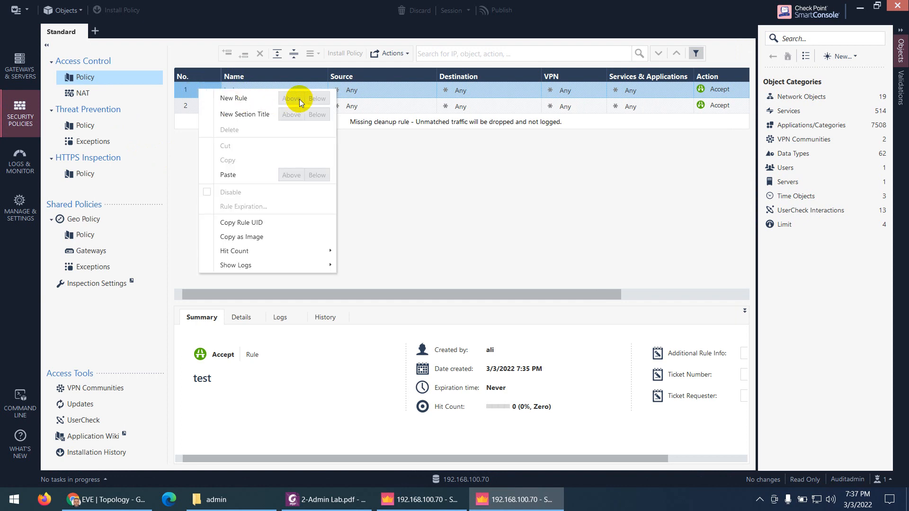
left_click(388, 231)
right_click(203, 88)
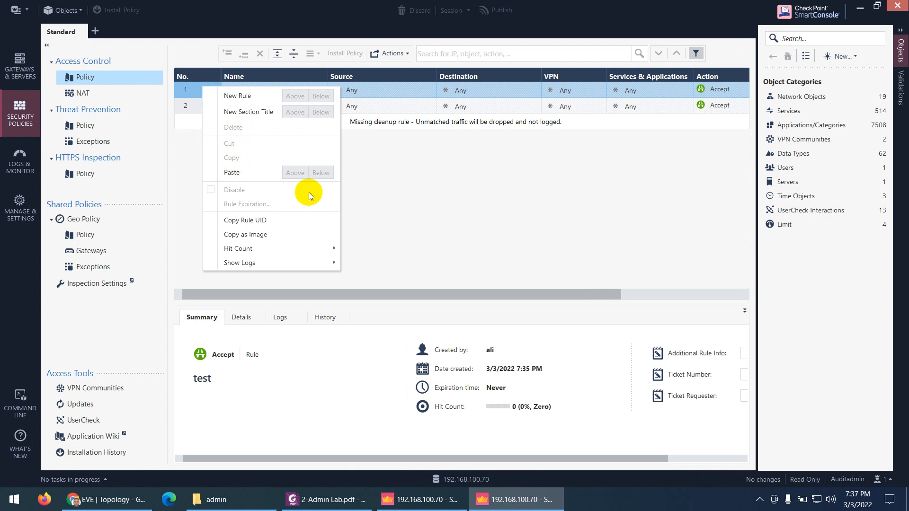
left_click(353, 215)
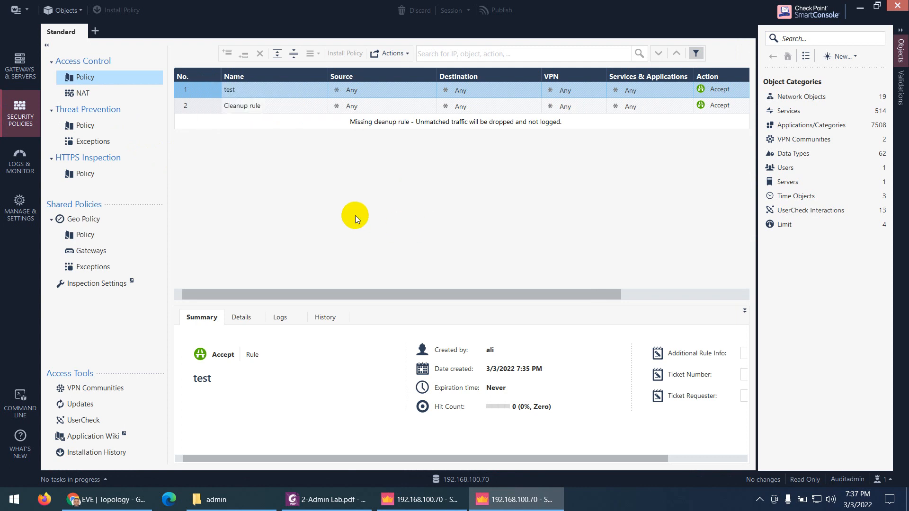
Open the NAT policy and confirm Auditadmin cannot add NAT rules
left_click(90, 95)
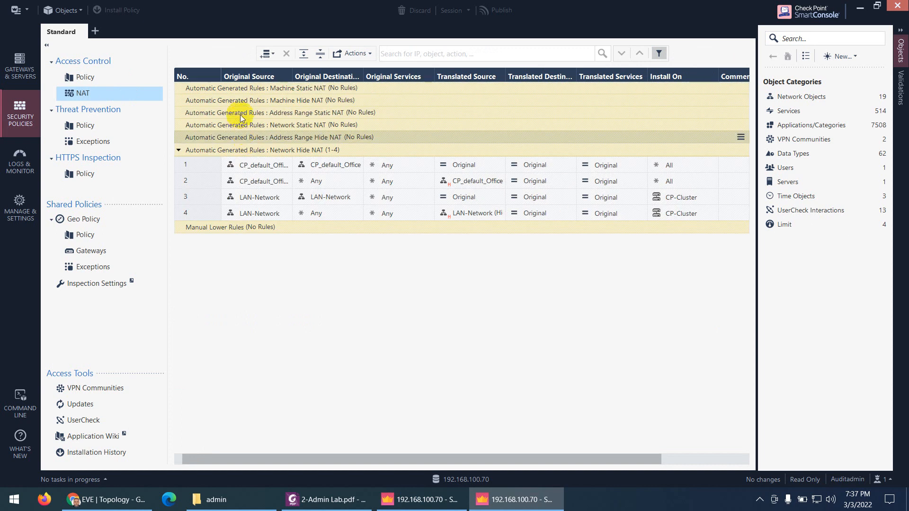
right_click(241, 115)
left_click(280, 316)
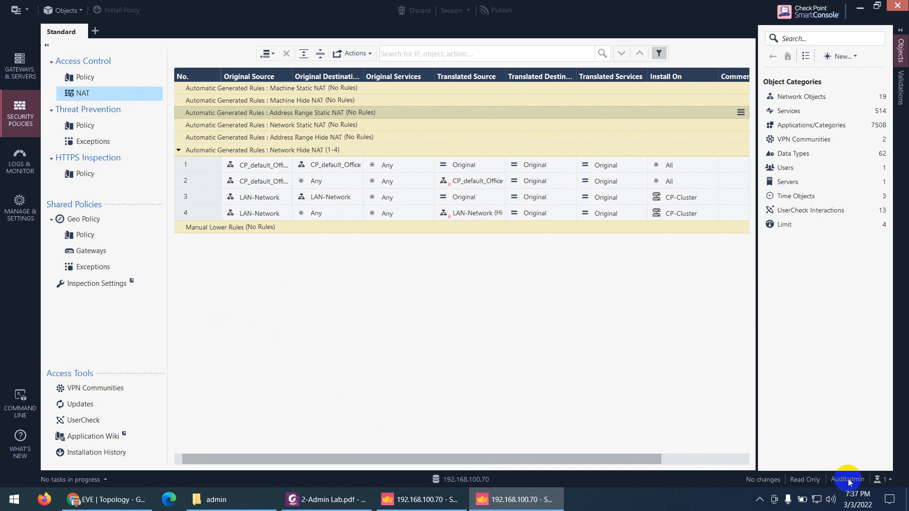
List active sessions: two read-only Auditadmin sessions and one read-write ali session
left_click(34, 199)
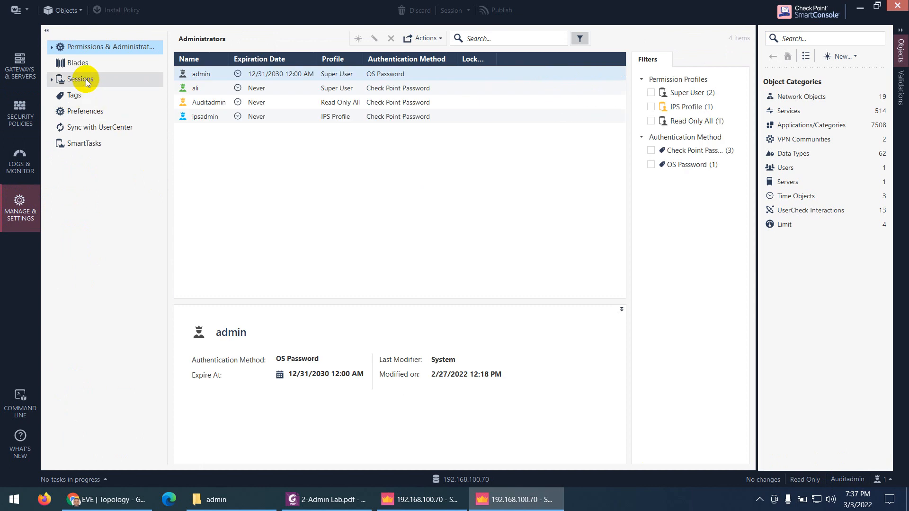
left_click(86, 80)
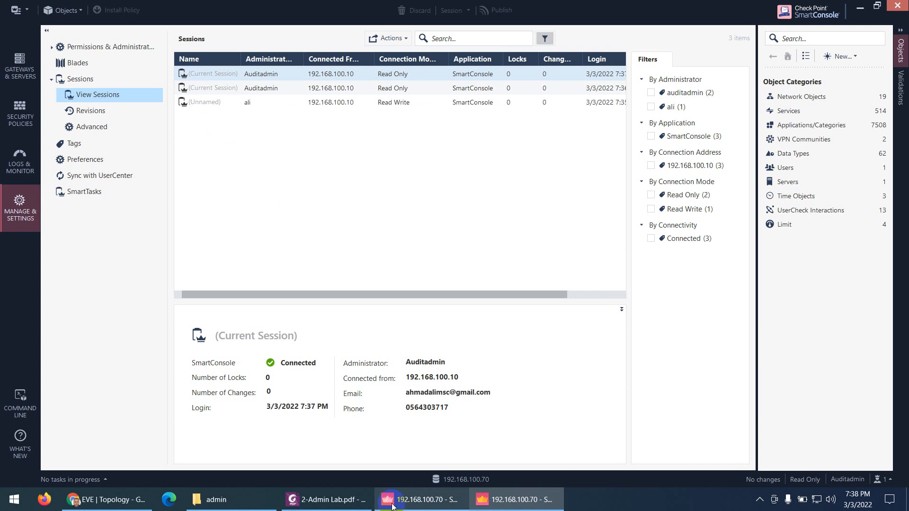
left_click(326, 500)
Scroll the lab PDF to the ipsadmin entry, select its name, and minimise the PDF
scroll(493, 255, "down", 3)
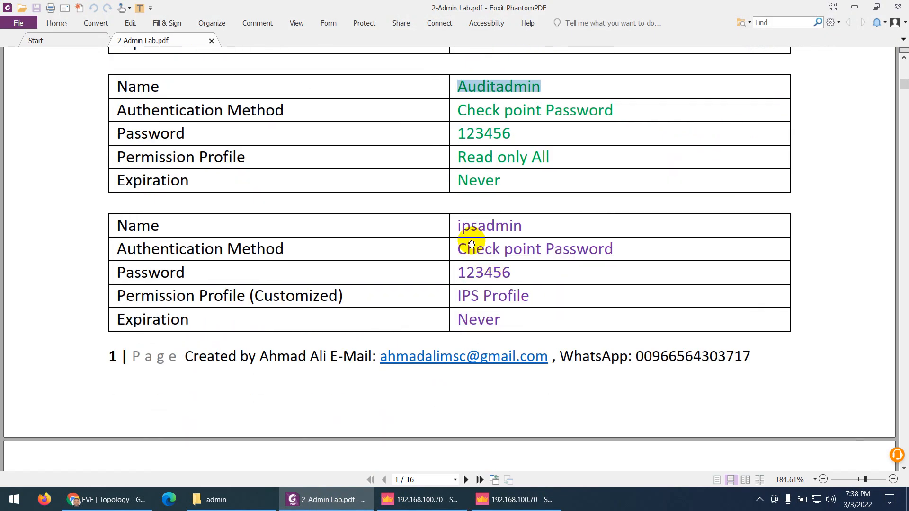
left_click_drag(456, 226, 521, 225)
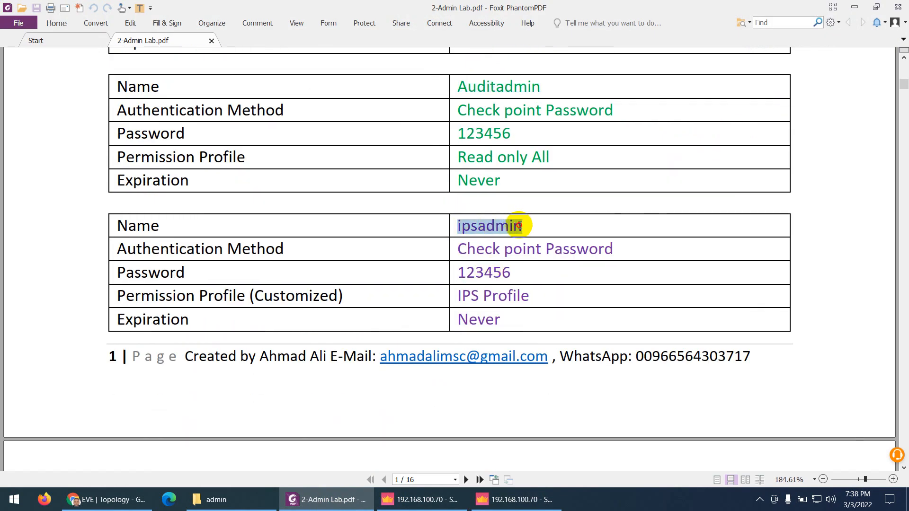
left_click(340, 503)
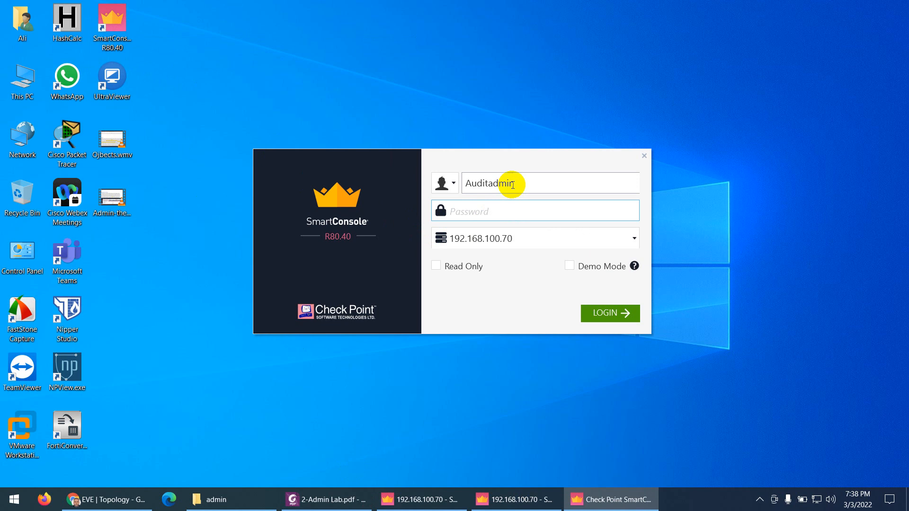
Log in to the management server as ipsadmin with its password
left_click_drag(512, 183, 463, 184)
type("ipsadmin")
left_click(473, 216)
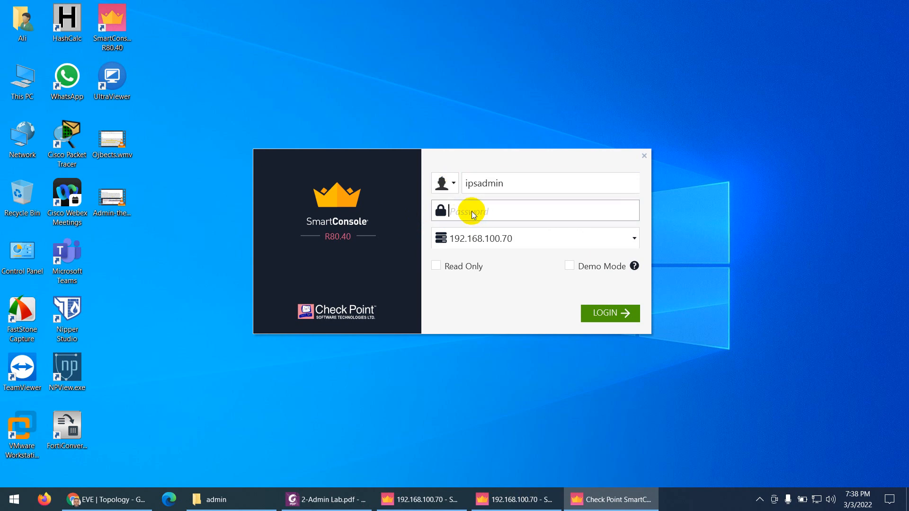
type("••••••••")
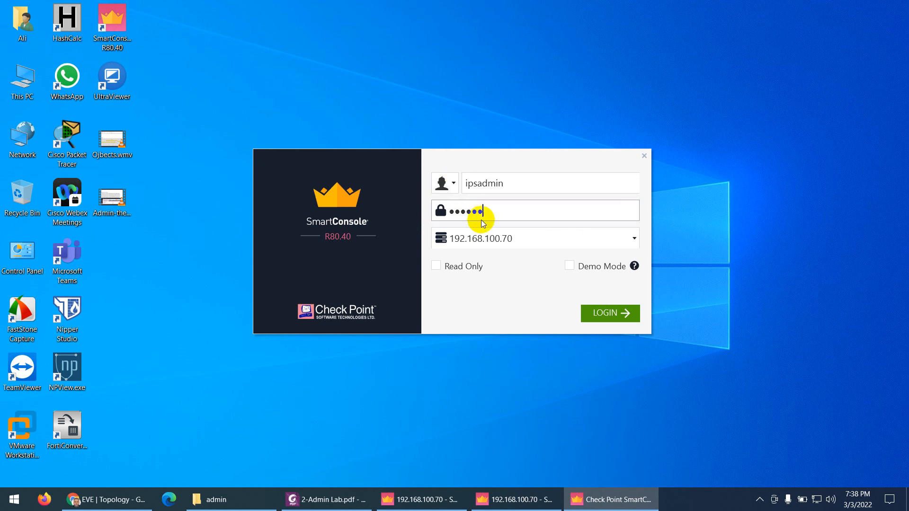
left_click(603, 313)
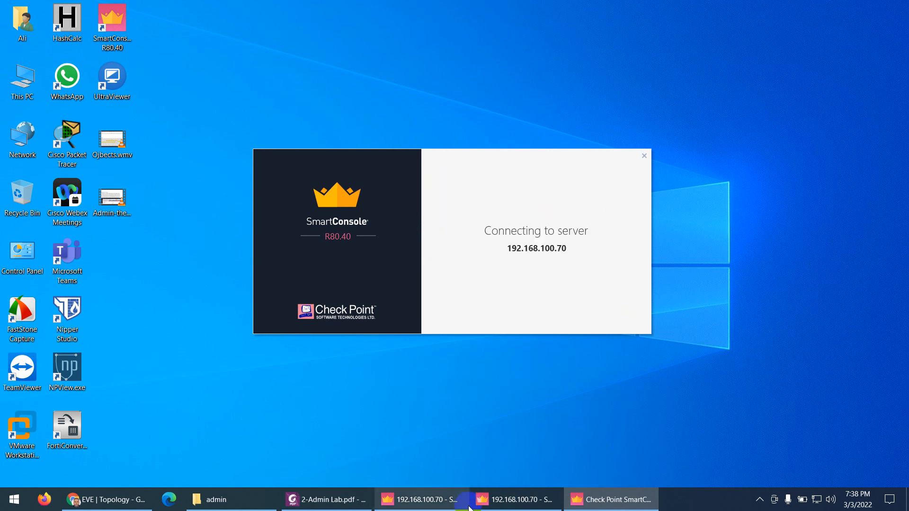
Mark ipsadmin's IPS Profile permission entry in the lab PDF while it connects
left_click(350, 499)
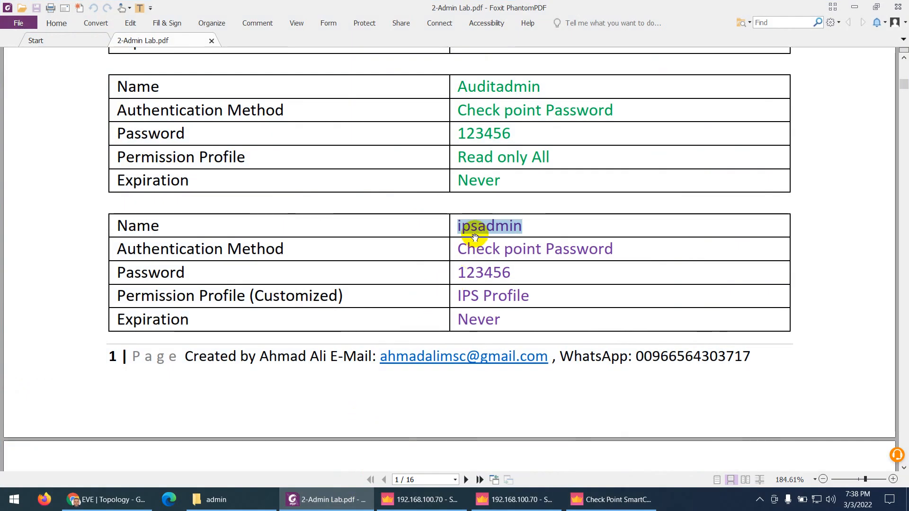
scroll(473, 258, "down", 2)
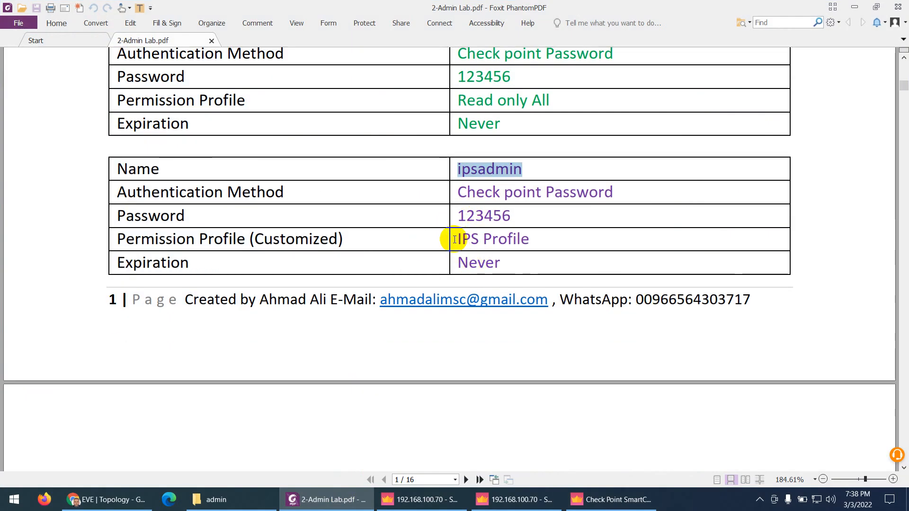
left_click_drag(456, 238, 531, 240)
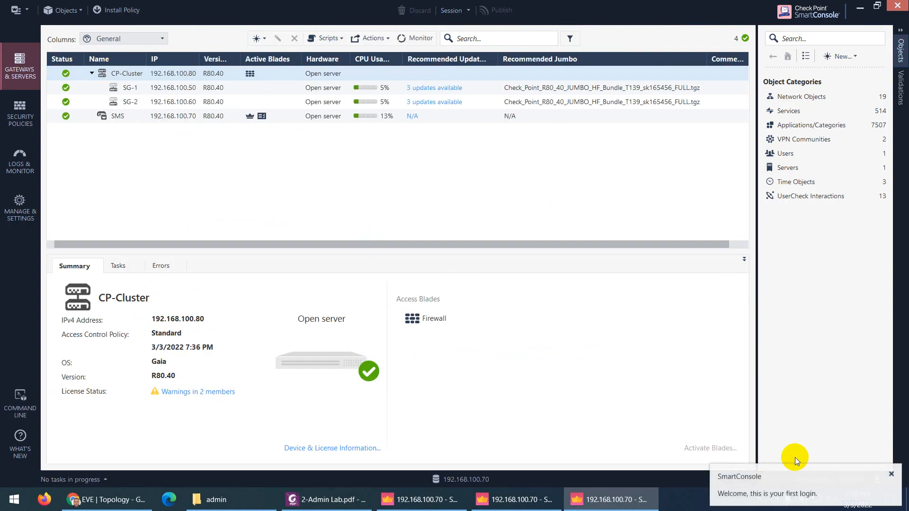
Dismiss the welcome notice, check the status-bar user is ipsadmin, and open Security Policies
left_click(891, 473)
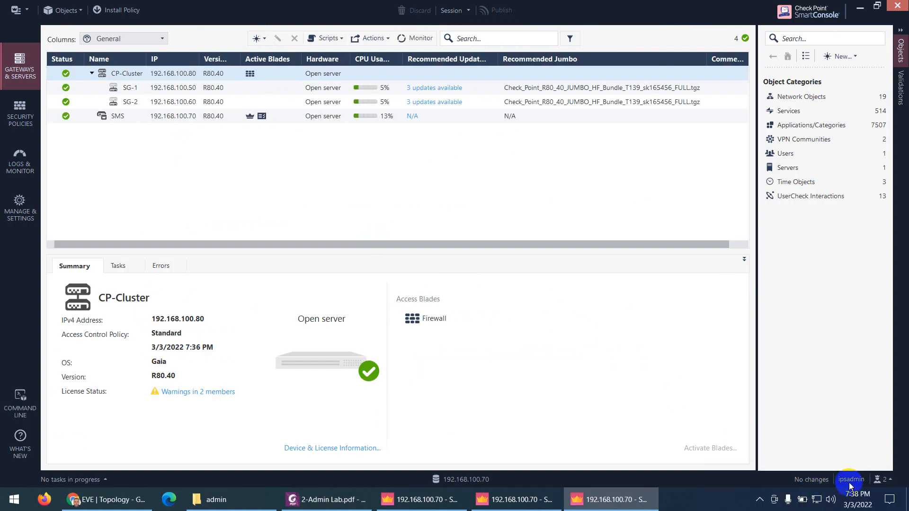
mouse_move(850, 483)
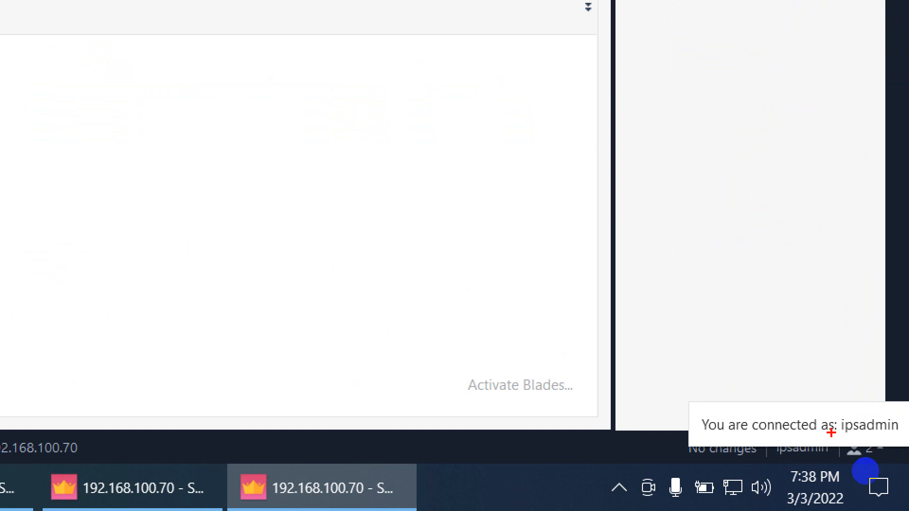
mouse_move(831, 432)
left_mouse_down()
mouse_move(877, 433)
mouse_move(905, 417)
mouse_move(834, 416)
mouse_move(827, 432)
left_mouse_up()
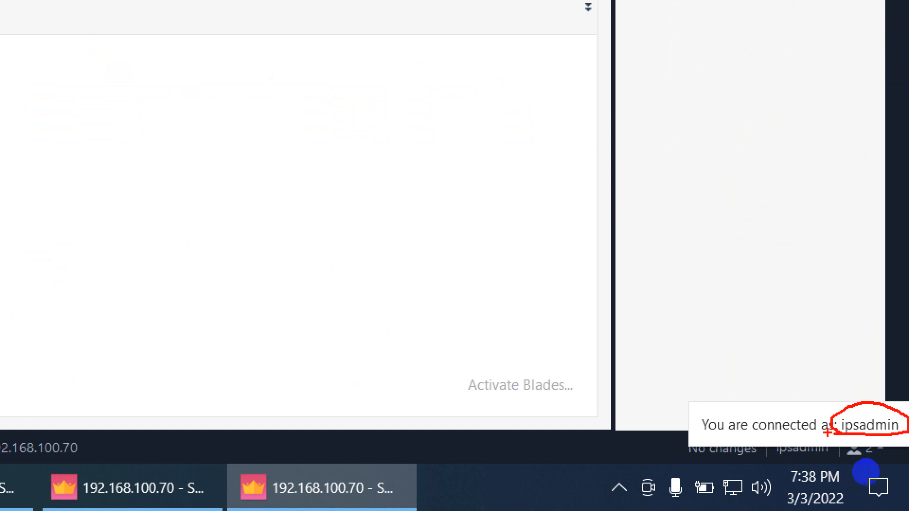
key("Escape")
mouse_move(422, 505)
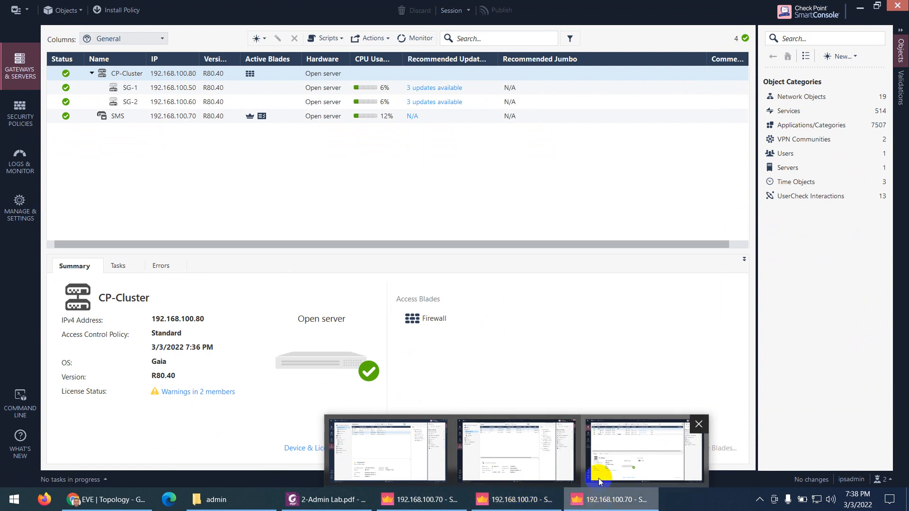
left_click(17, 119)
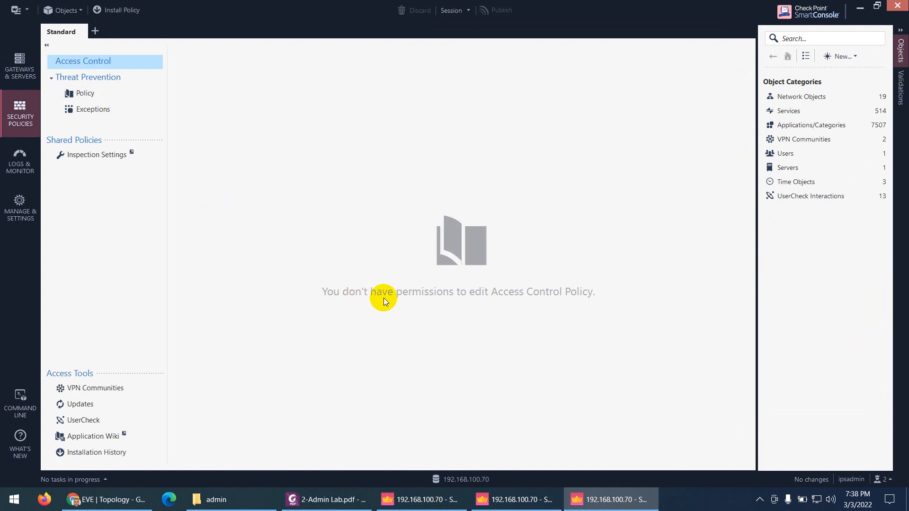
left_click(511, 501)
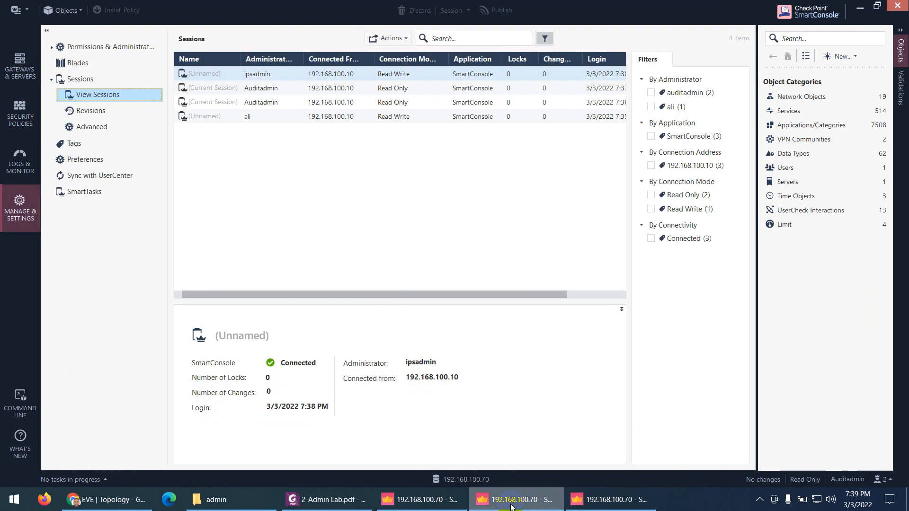
left_click(27, 116)
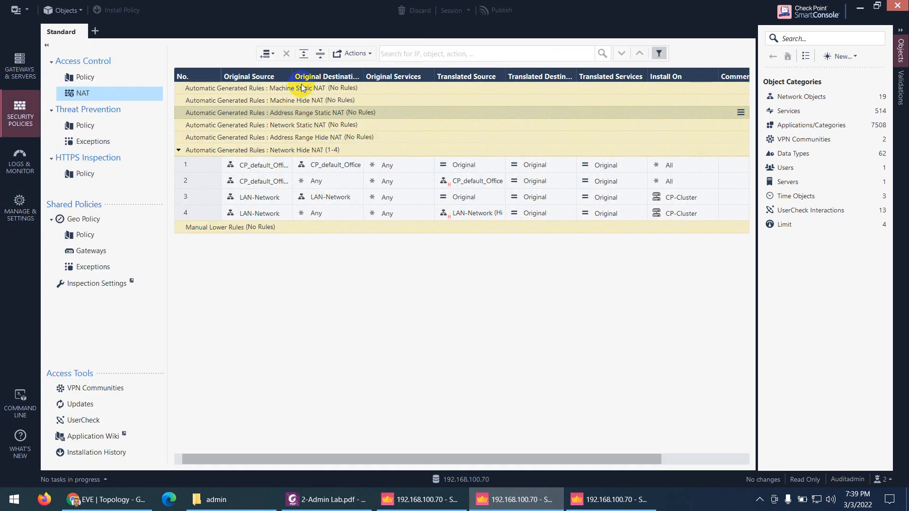
left_click(108, 82)
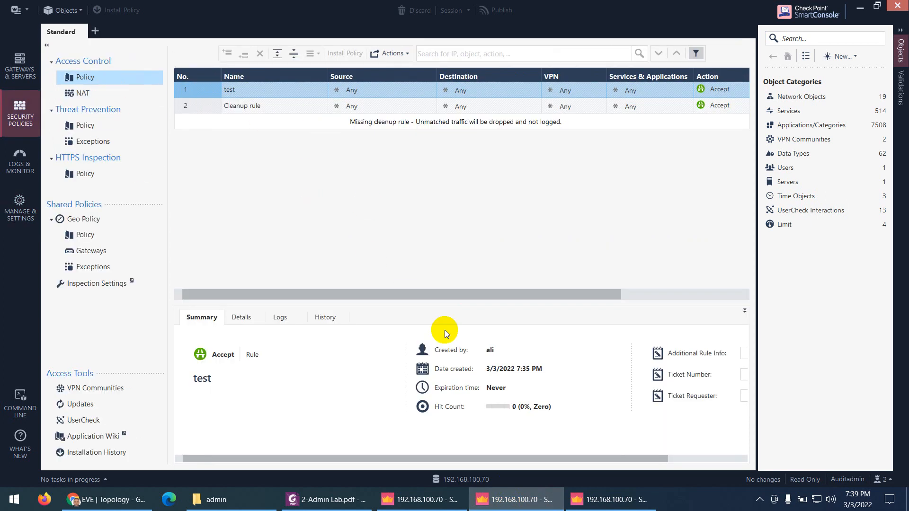
left_click(611, 499)
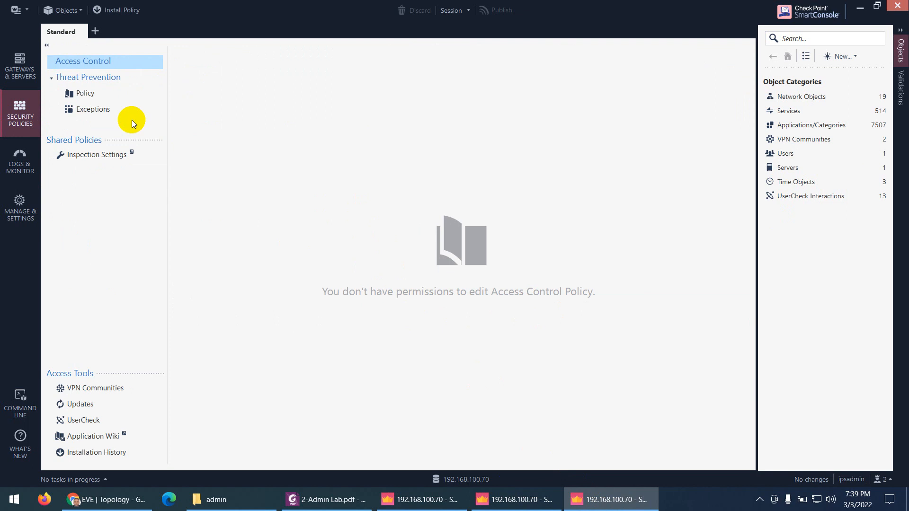
left_click(92, 94)
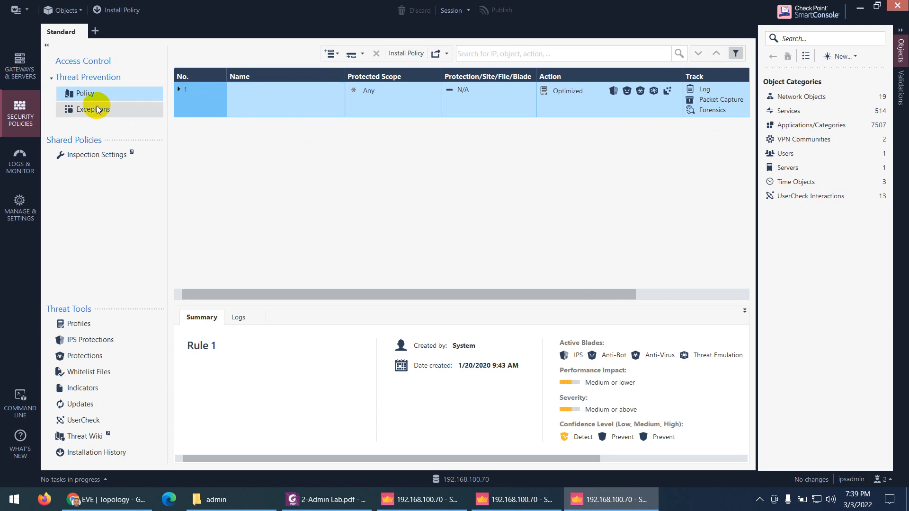
left_click(90, 340)
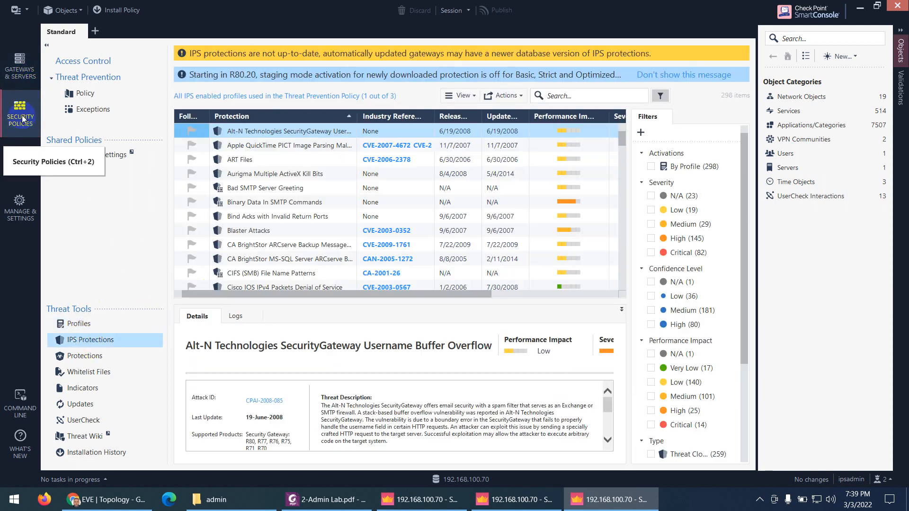
left_click(89, 62)
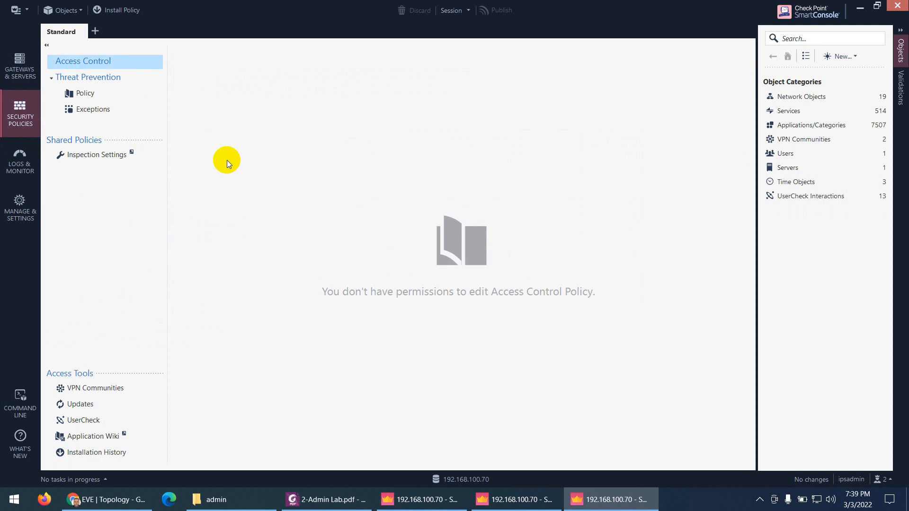
Open the Logs tab under Logs & Monitor and scroll through recent gateway traffic
left_click(20, 160)
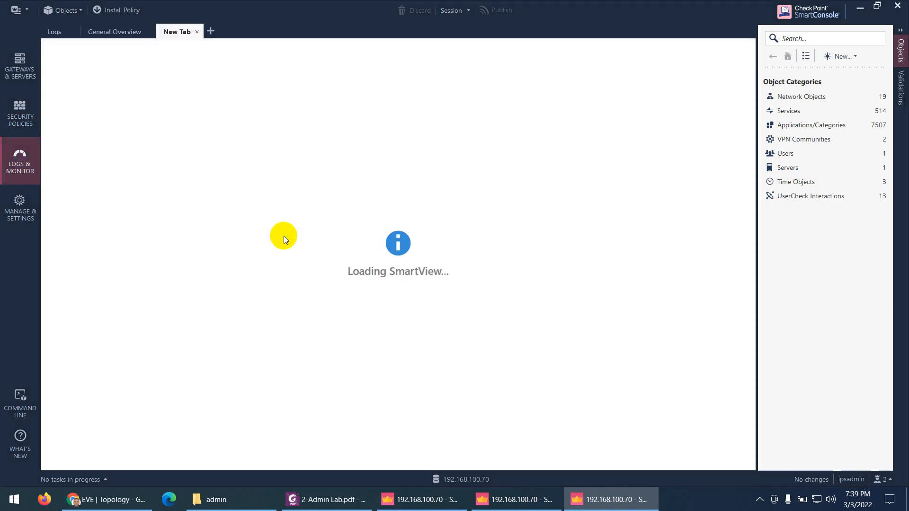
left_click(197, 31)
left_click(55, 33)
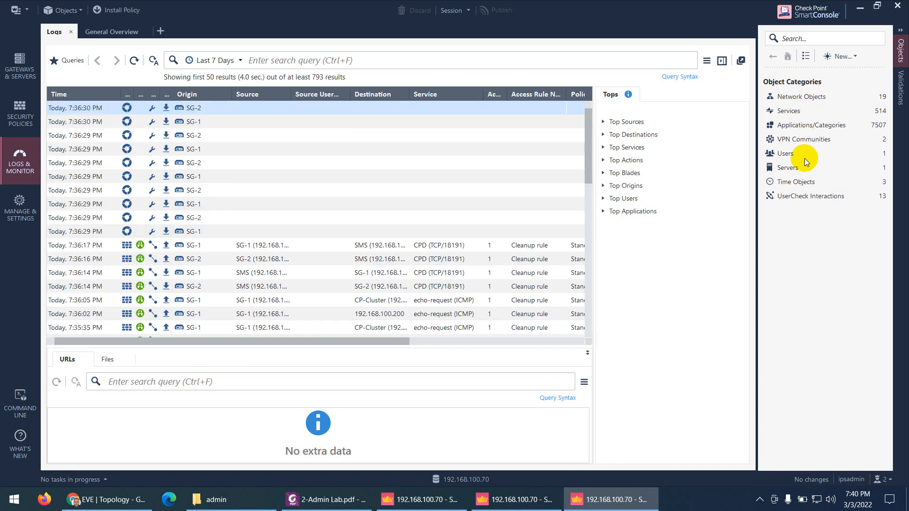
scroll(182, 203, "down", 8)
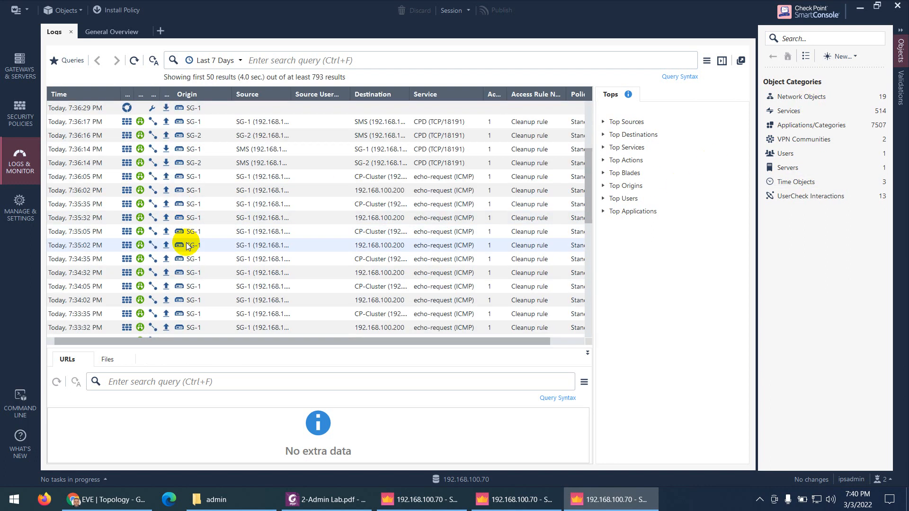
scroll(199, 255, "up", 7)
scroll(200, 213, "up", 1)
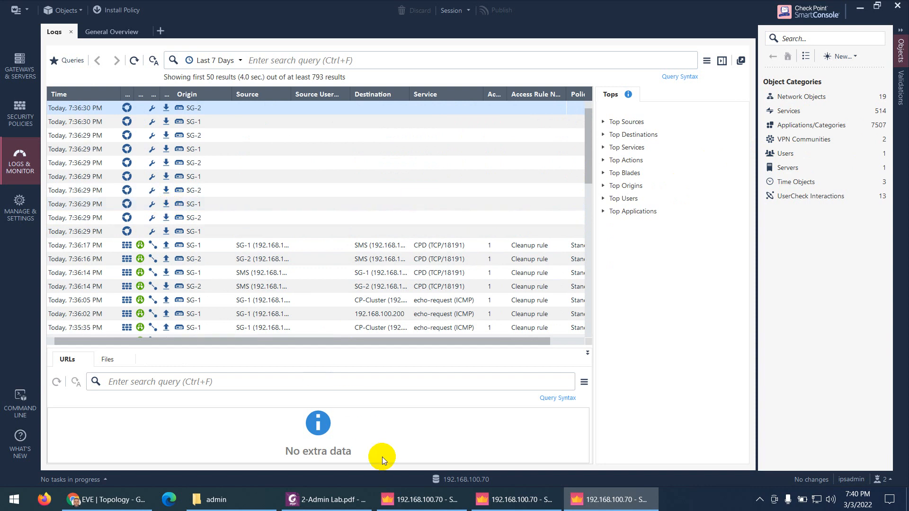
left_click(347, 506)
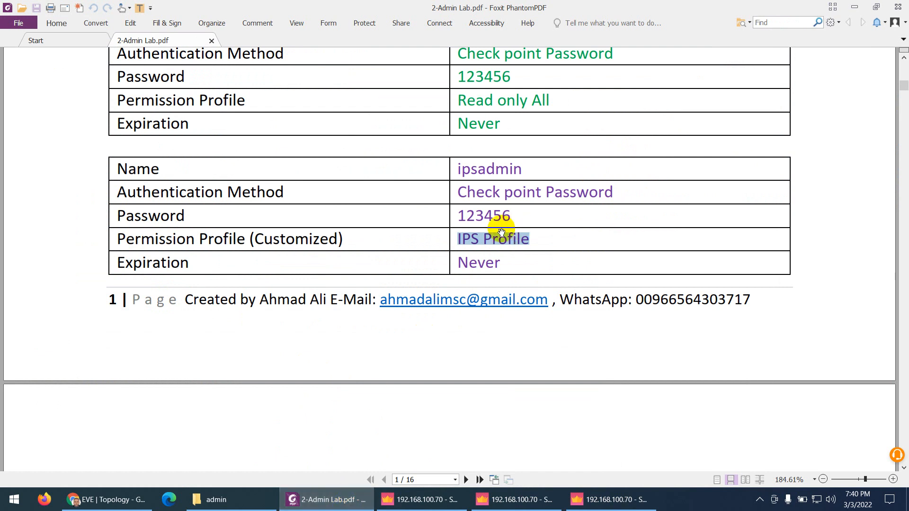
Return to the super-user console and list the four connected admin sessions, including ipsadmin's
left_click(419, 499)
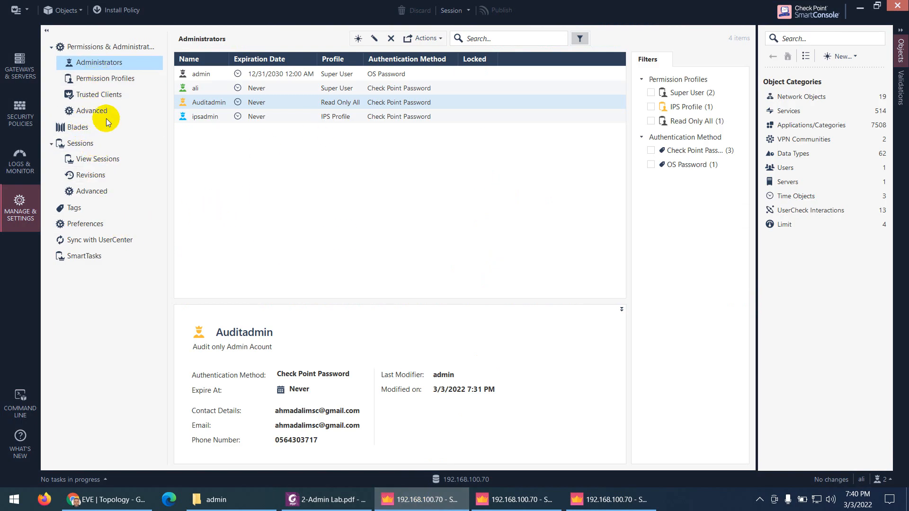
left_click(95, 159)
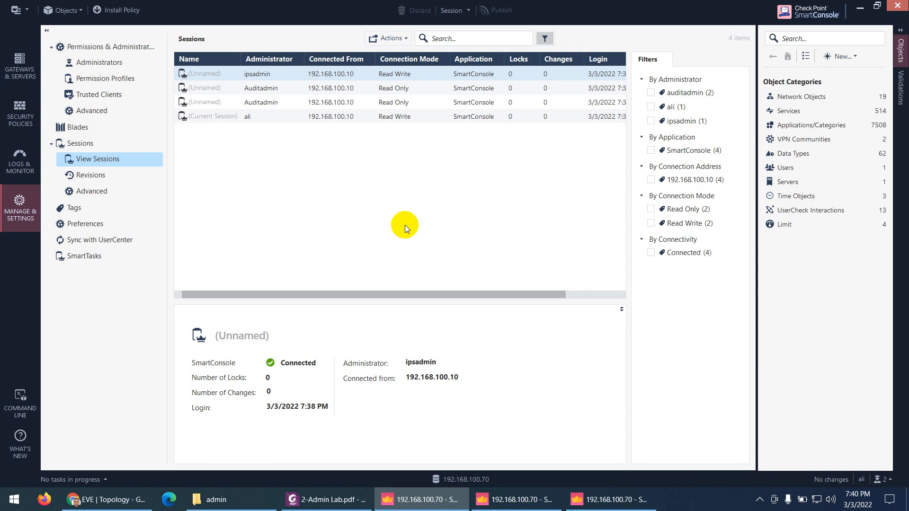
Review the 2-Admin Lab.pdf tables for Auditadmin and ipsadmin, including ipsadmin's IPS Profile permission
left_click(332, 498)
scroll(412, 298, "up", 3)
scroll(429, 247, "up", 3)
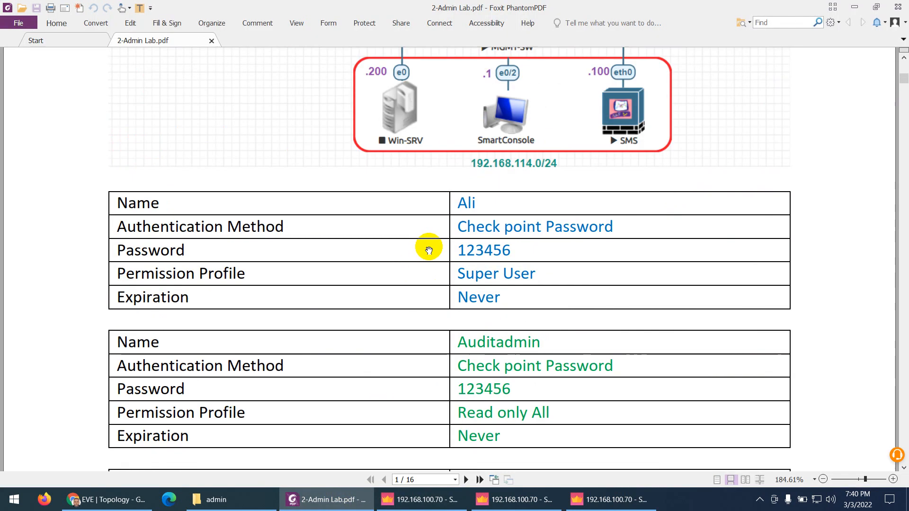
scroll(432, 284, "down", 3)
scroll(434, 298, "down", 3)
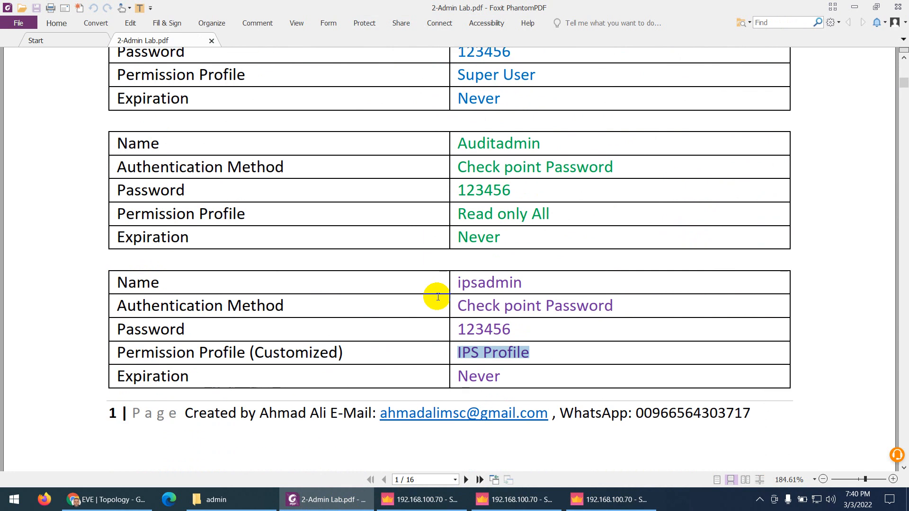
scroll(428, 285, "up", 5)
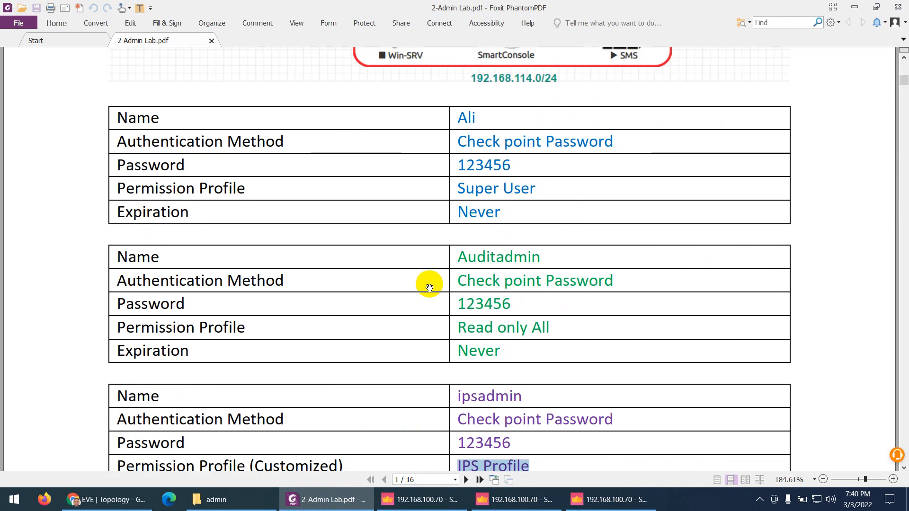
scroll(429, 286, "up", 3)
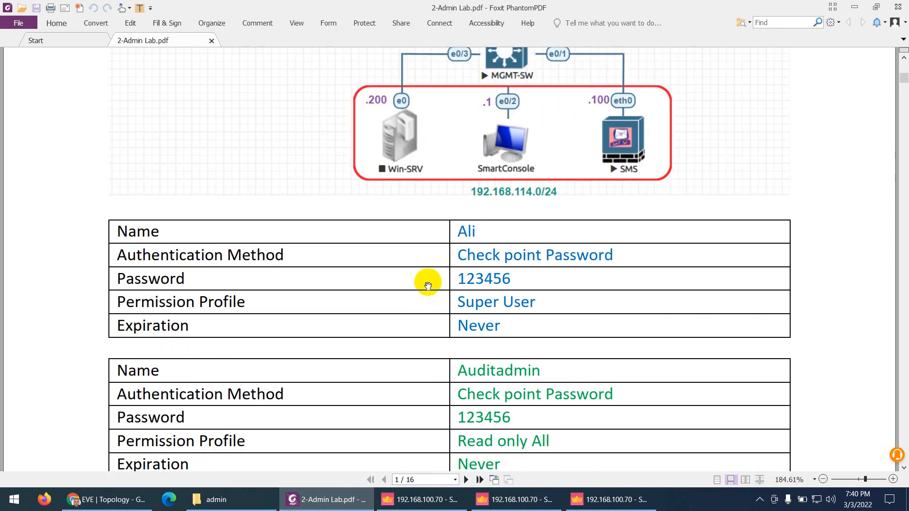
scroll(428, 286, "down", 3)
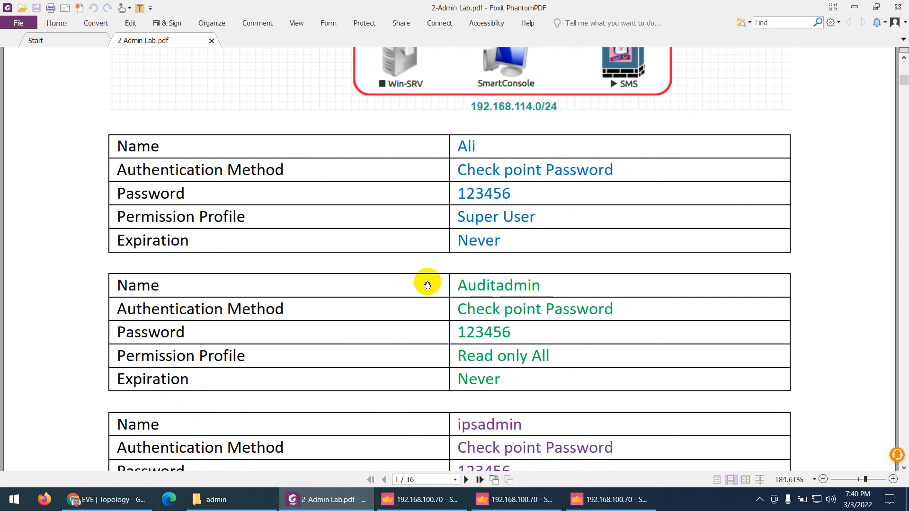
scroll(426, 284, "up", 4)
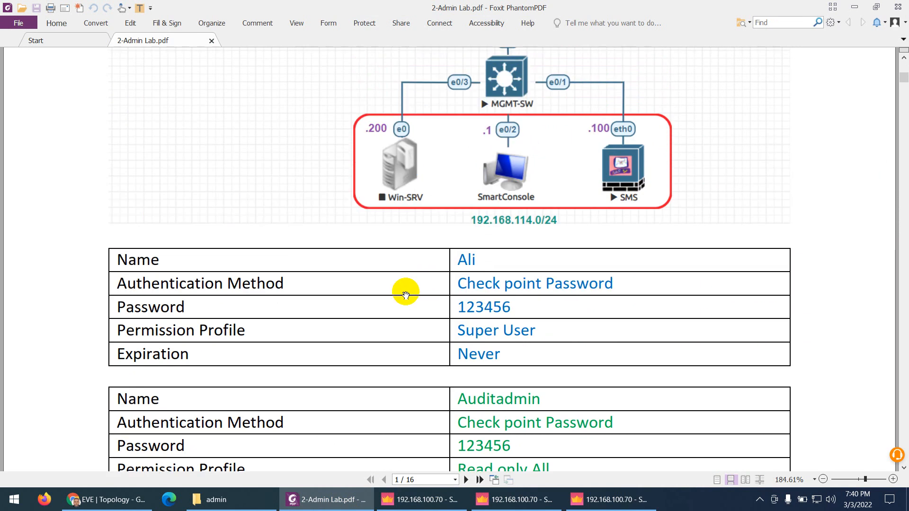
scroll(405, 289, "down", 7)
scroll(405, 295, "down", 2)
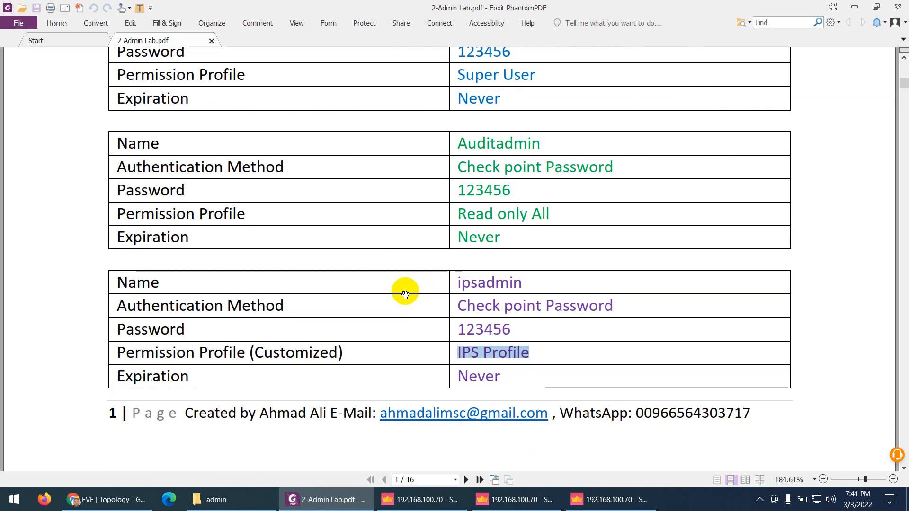